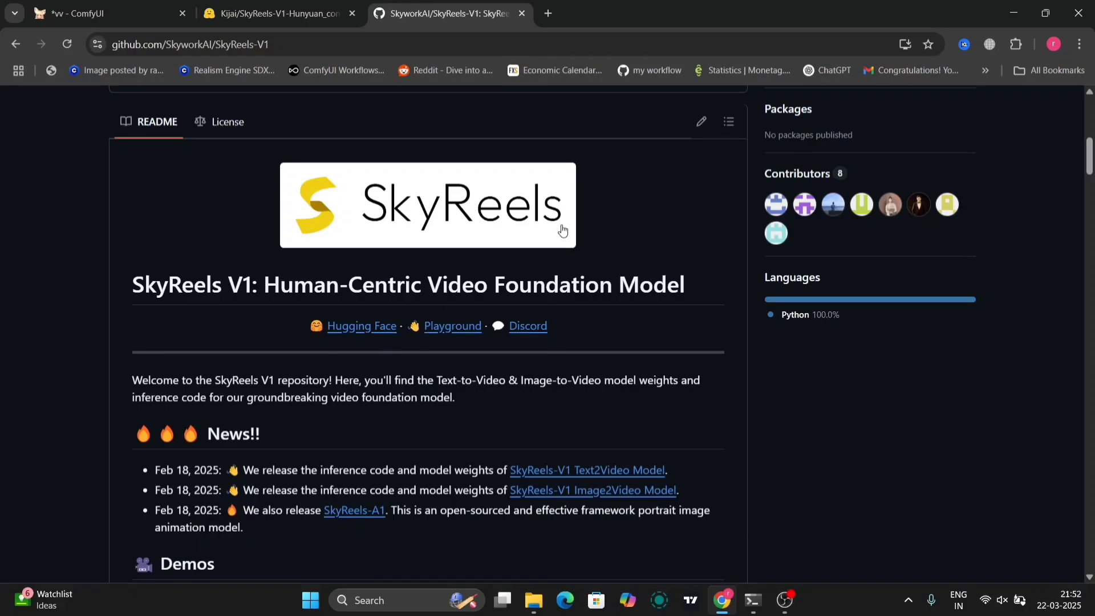
Scroll the SkyReels model card on Hugging Face, playing the demo video and reading the README
scroll(504, 412, "down", 1)
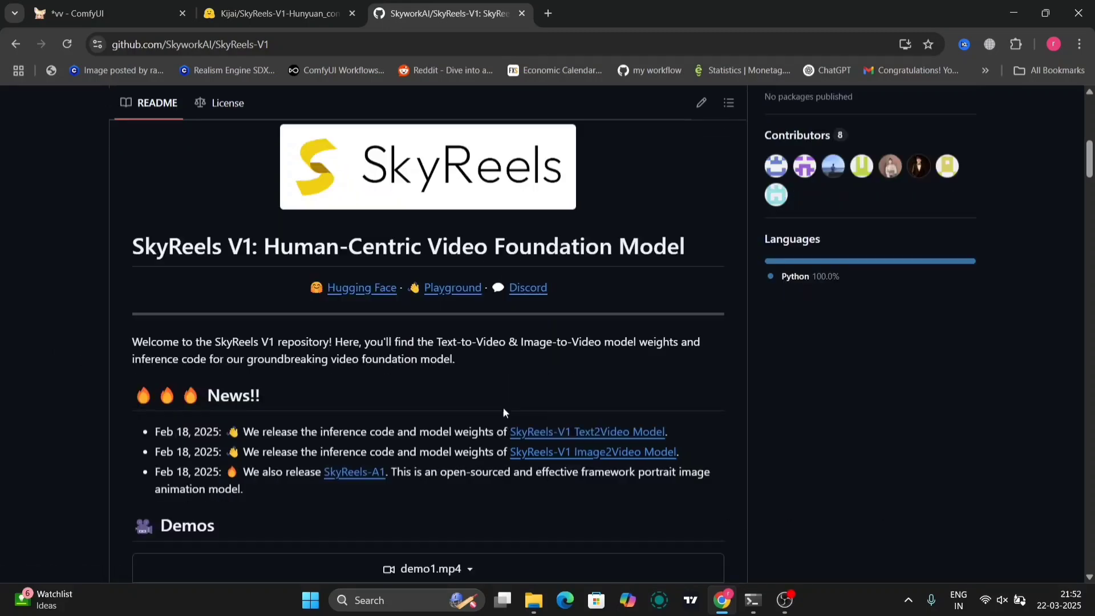
scroll(505, 412, "down", 7)
left_click(149, 482)
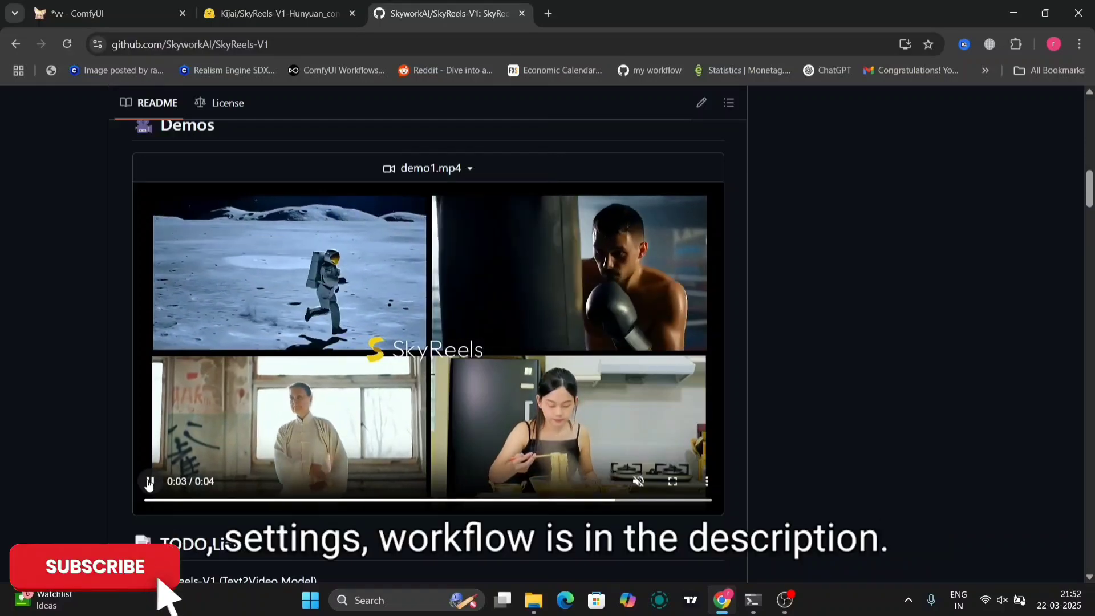
scroll(321, 571, "down", 8)
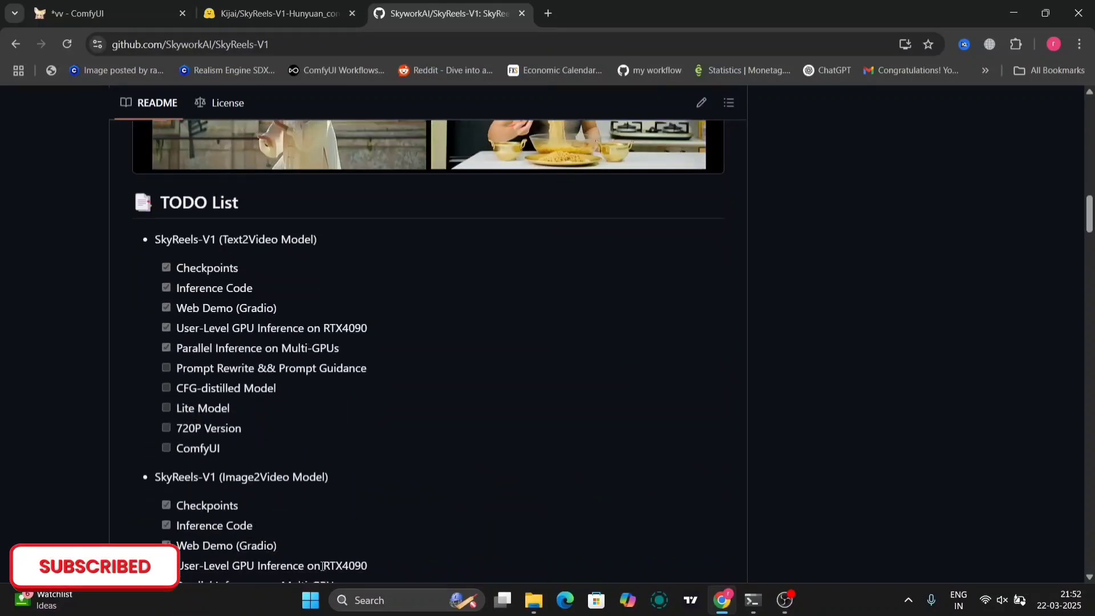
left_click_drag(225, 330, 321, 341)
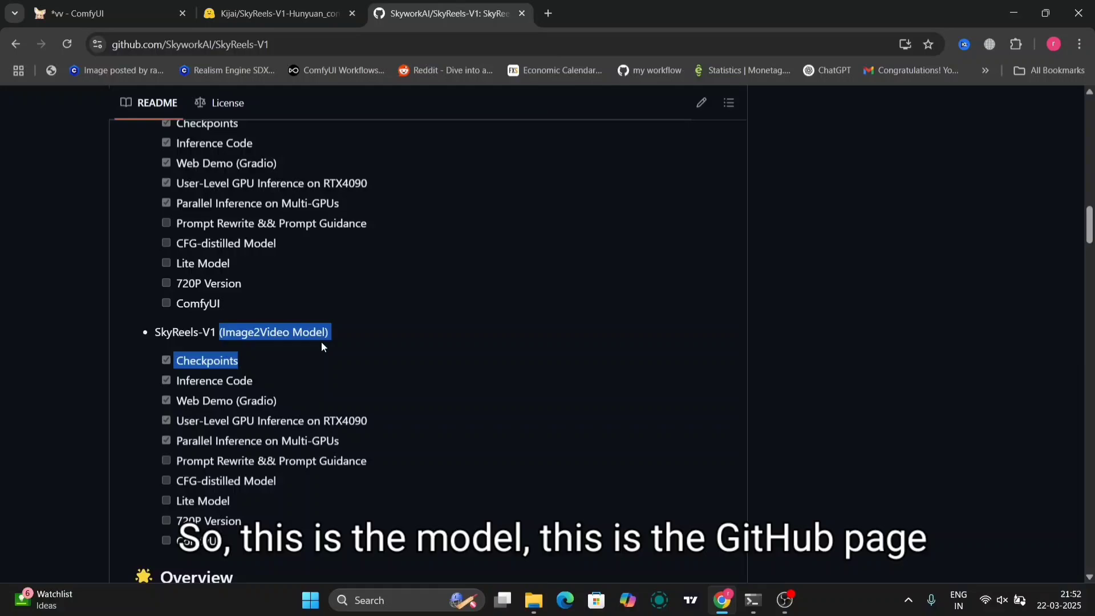
left_click(372, 381)
scroll(372, 381, "down", 8)
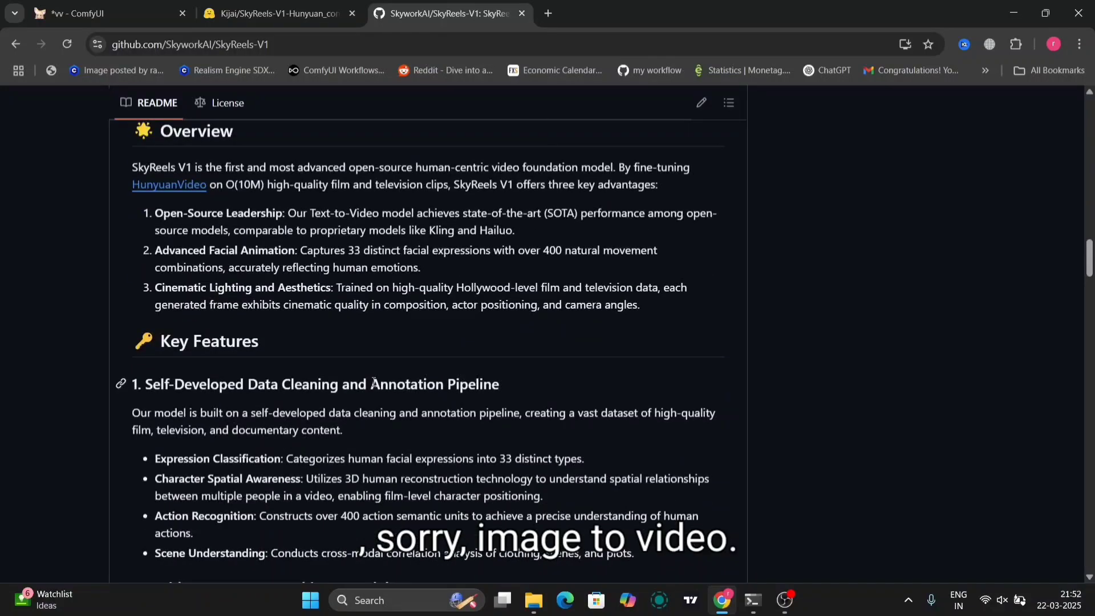
scroll(373, 386, "down", 6)
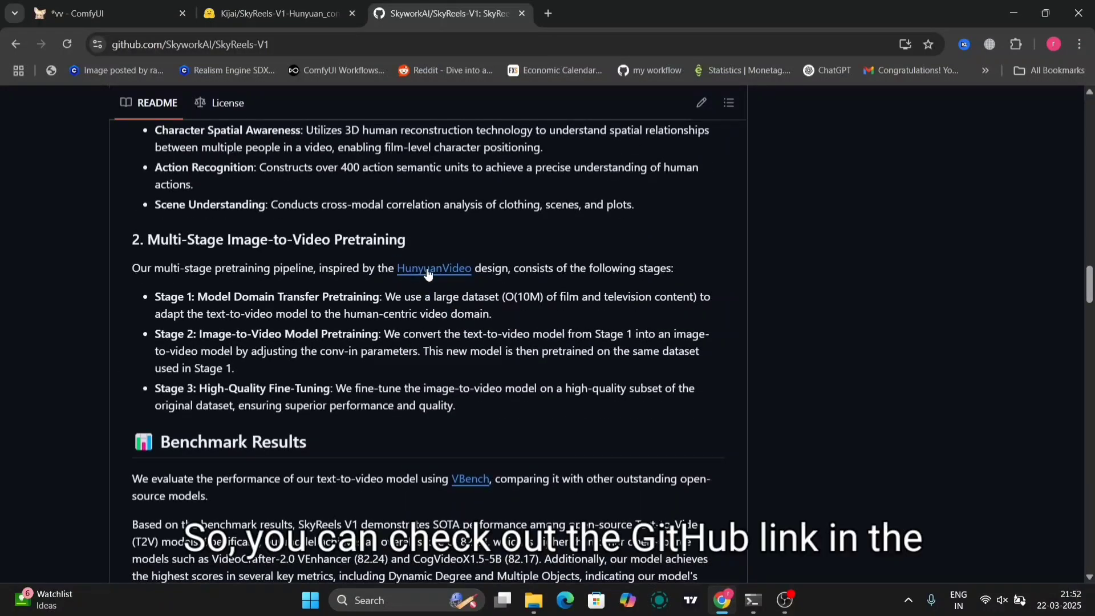
scroll(431, 404, "down", 8)
scroll(430, 408, "down", 2)
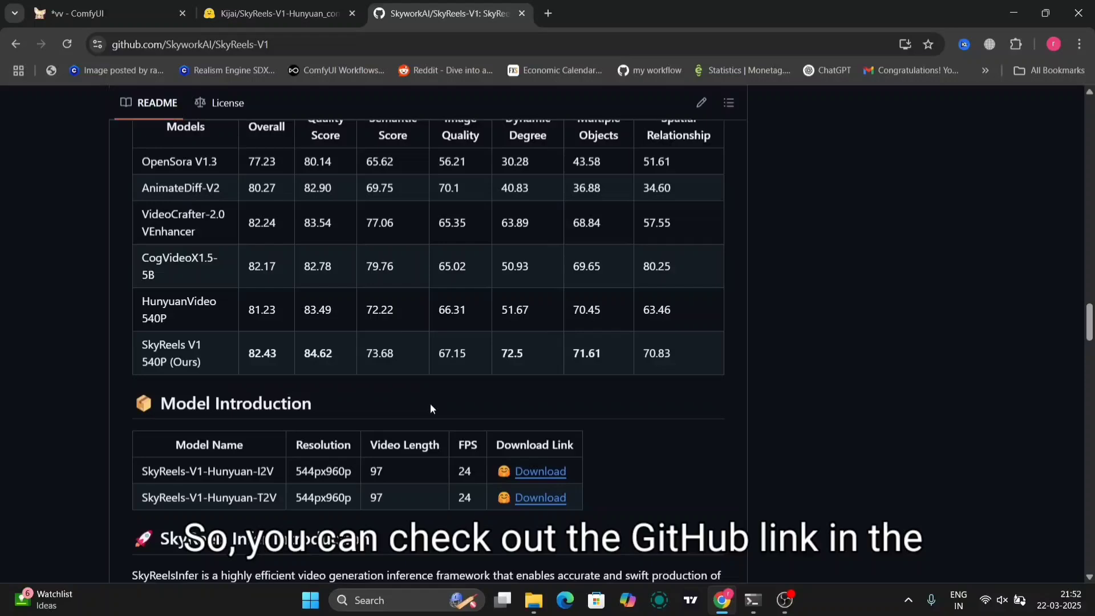
scroll(430, 403, "down", 1)
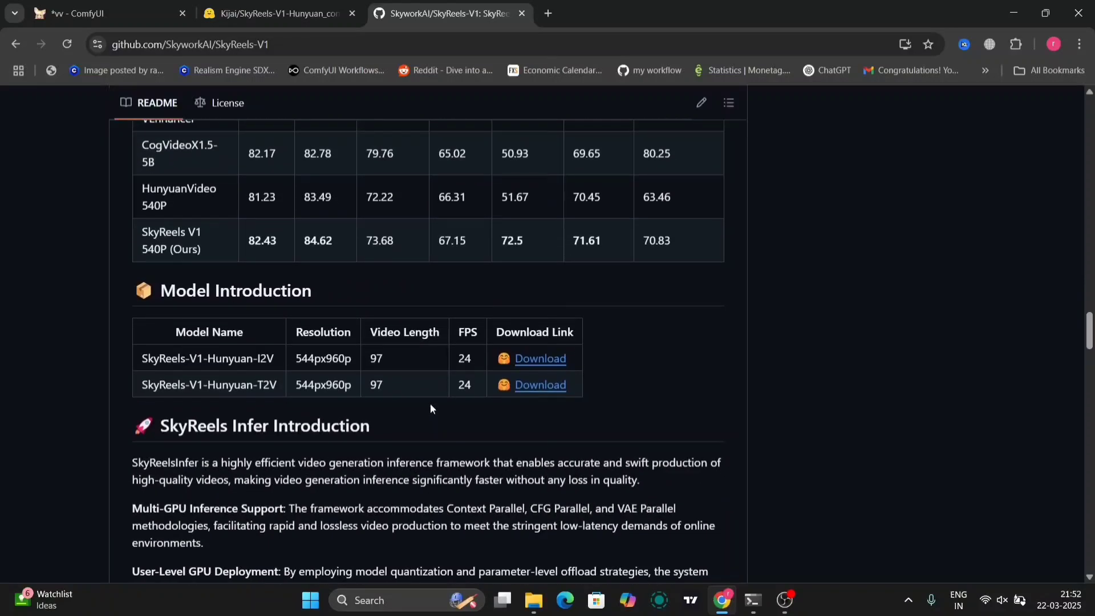
Open the I2V model's download page and browse its Files and versions list
left_click(530, 362)
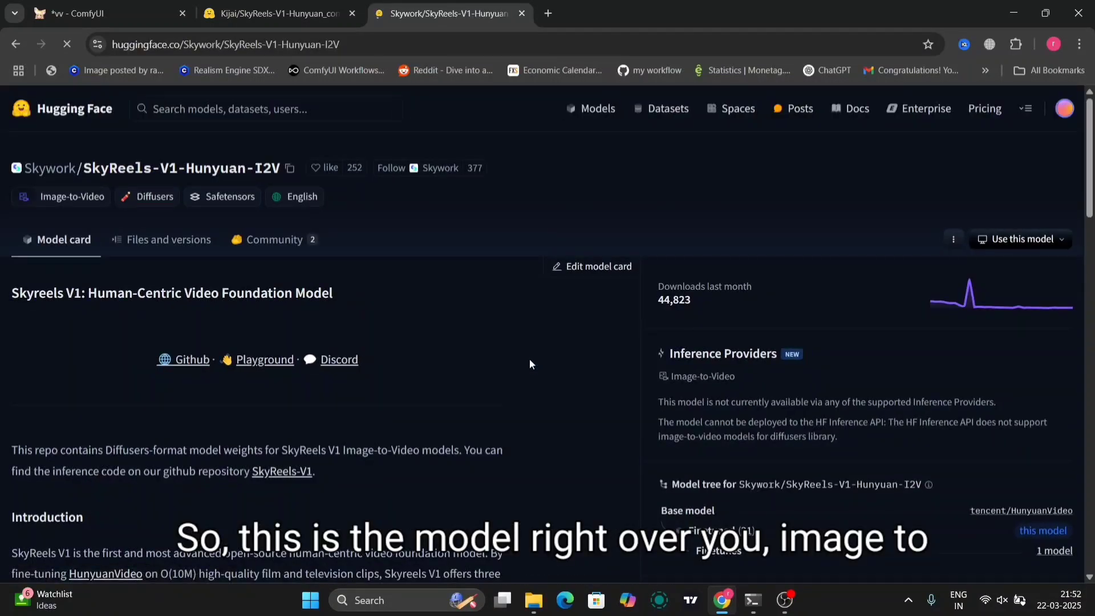
left_click(191, 240)
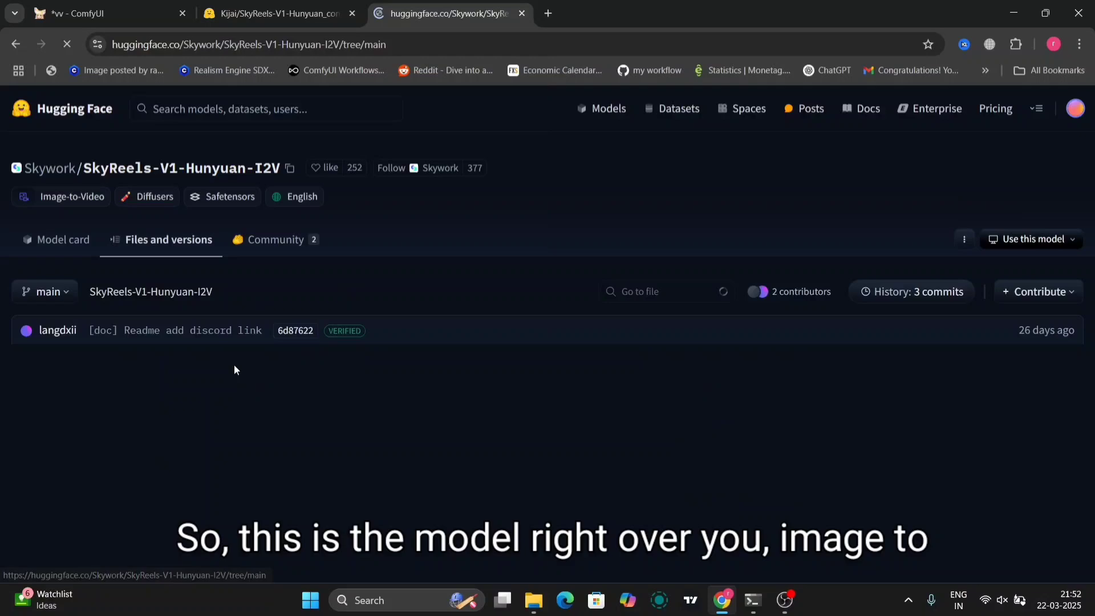
scroll(235, 369, "down", 3)
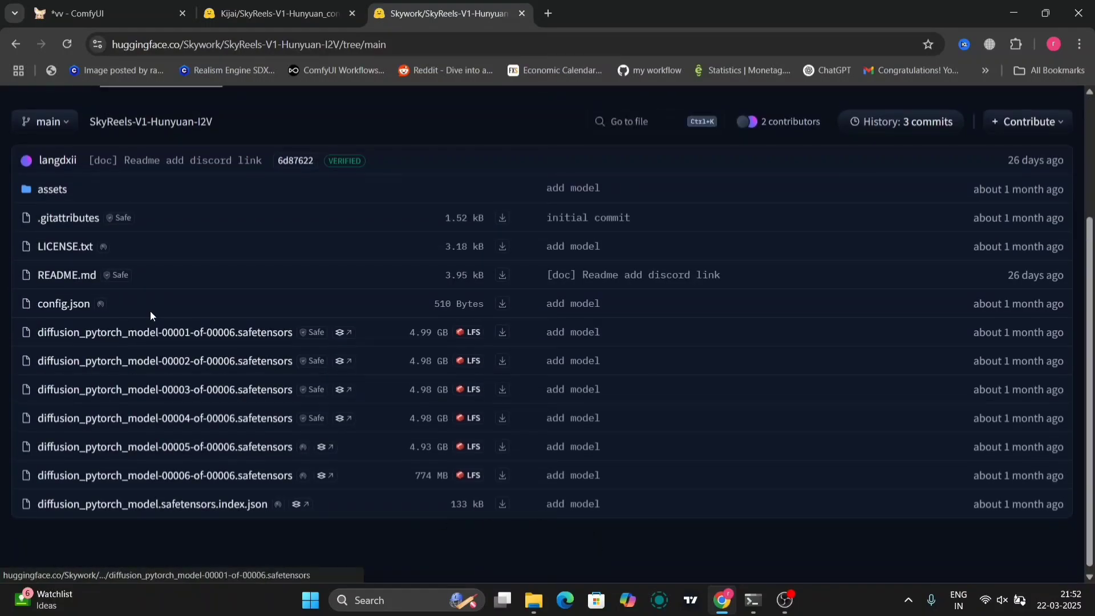
scroll(150, 312, "up", 3)
Move to the Kijai SkyReels-V1-Hunyuan_comfy repo and scroll to its GGUF and safetensors files
left_click(68, 239)
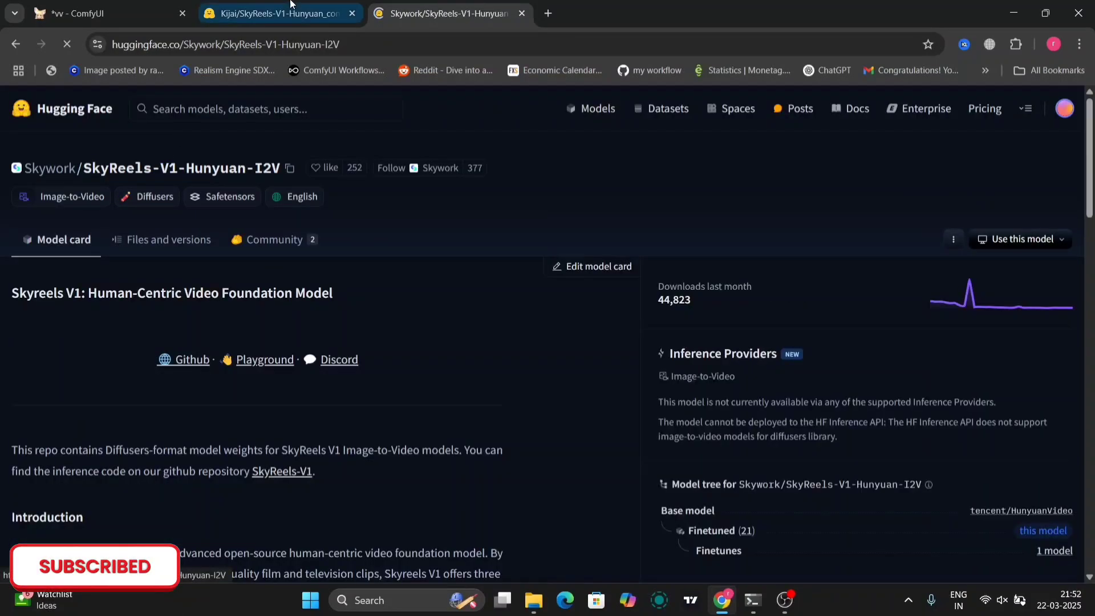
left_click(299, 10)
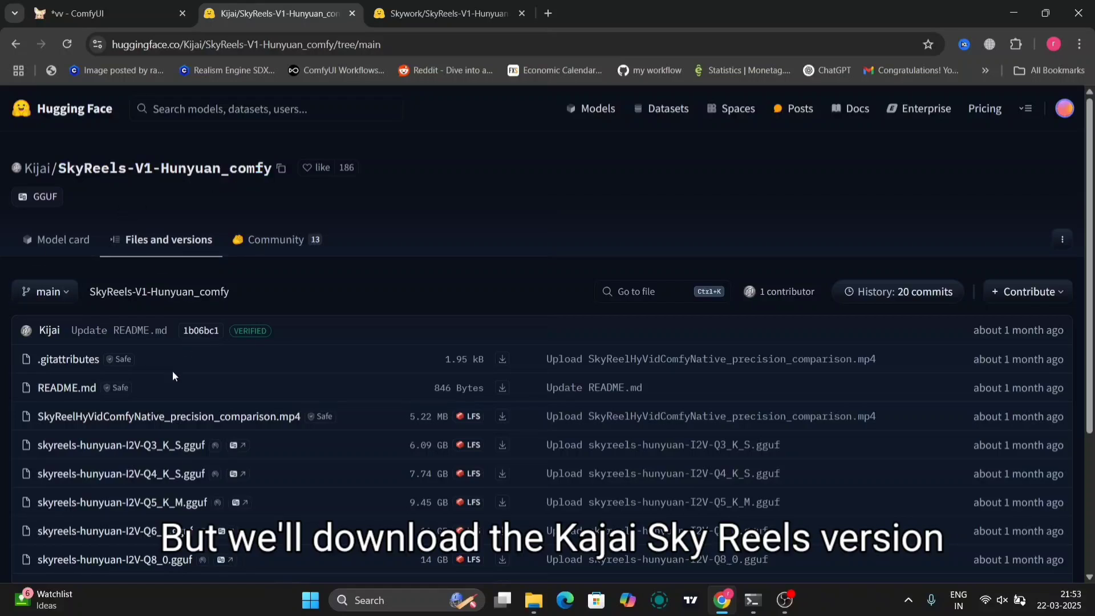
scroll(173, 370, "down", 2)
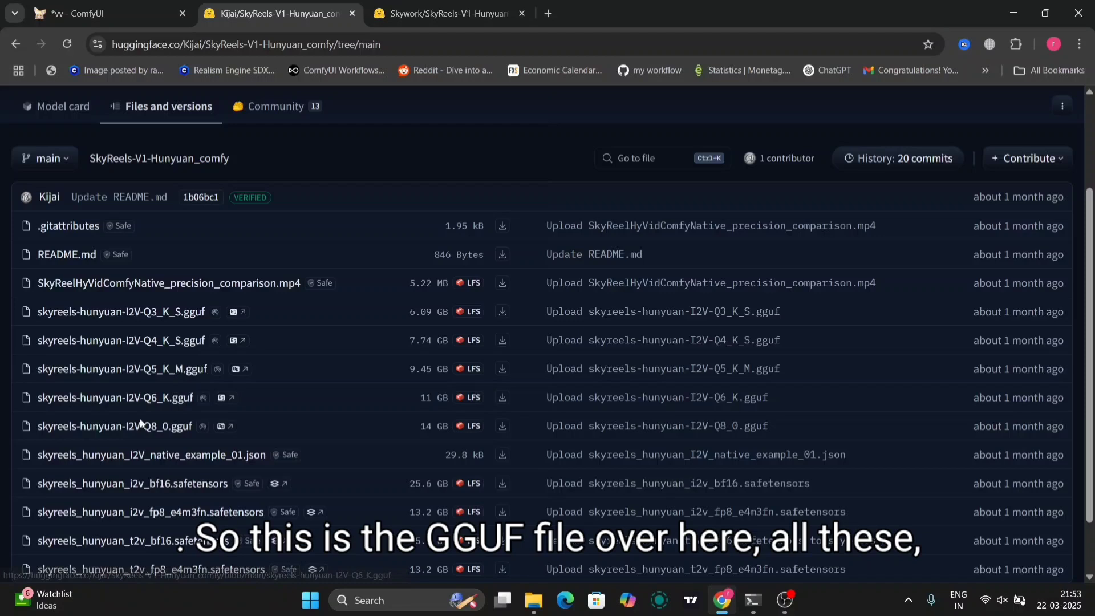
scroll(223, 464, "down", 1)
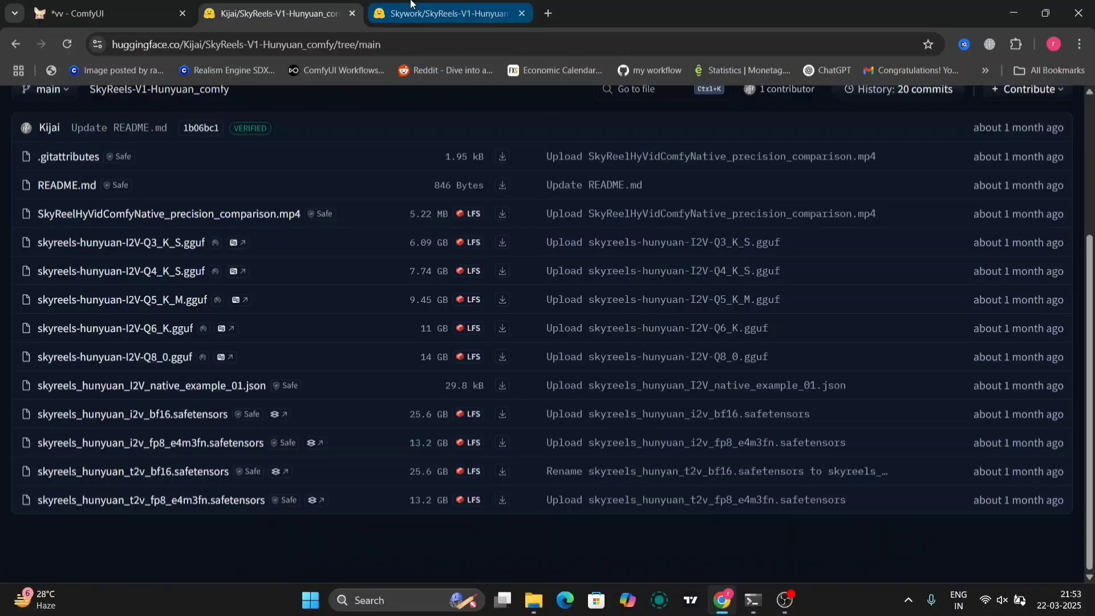
Return to the ComfyUI workflow and shift the Load Diffusion Model node left
left_click(109, 5)
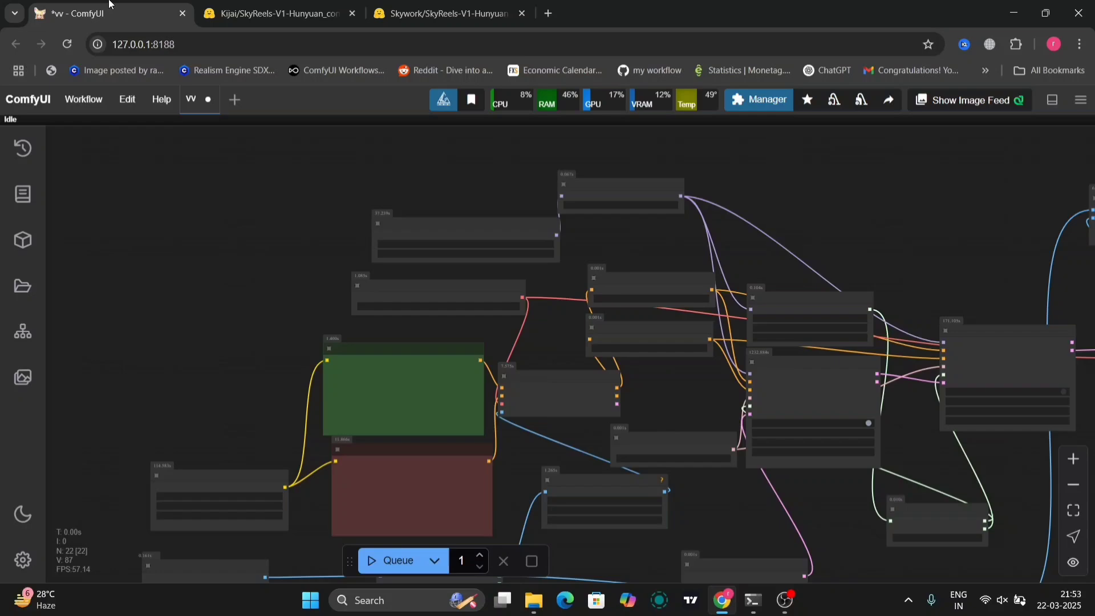
scroll(200, 234, "up", 5)
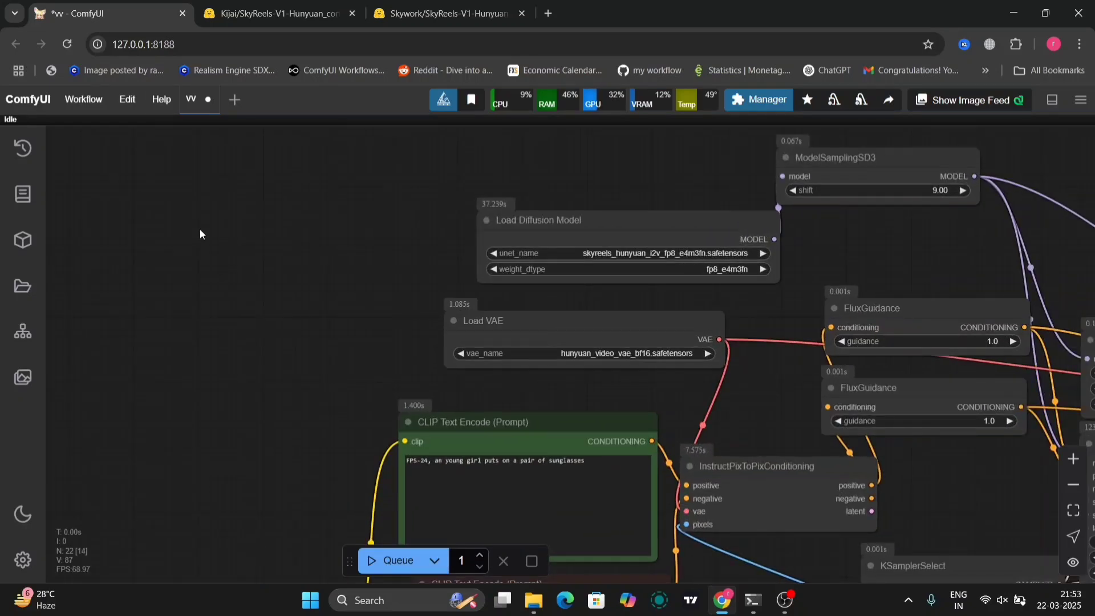
scroll(200, 234, "down", 2)
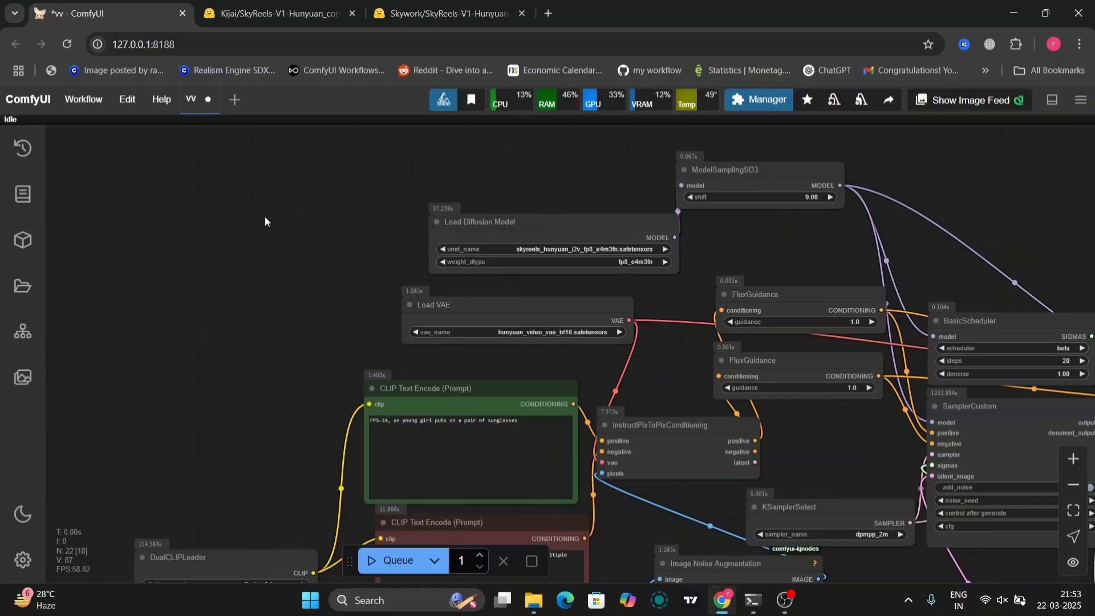
left_click_drag(500, 217, 425, 221)
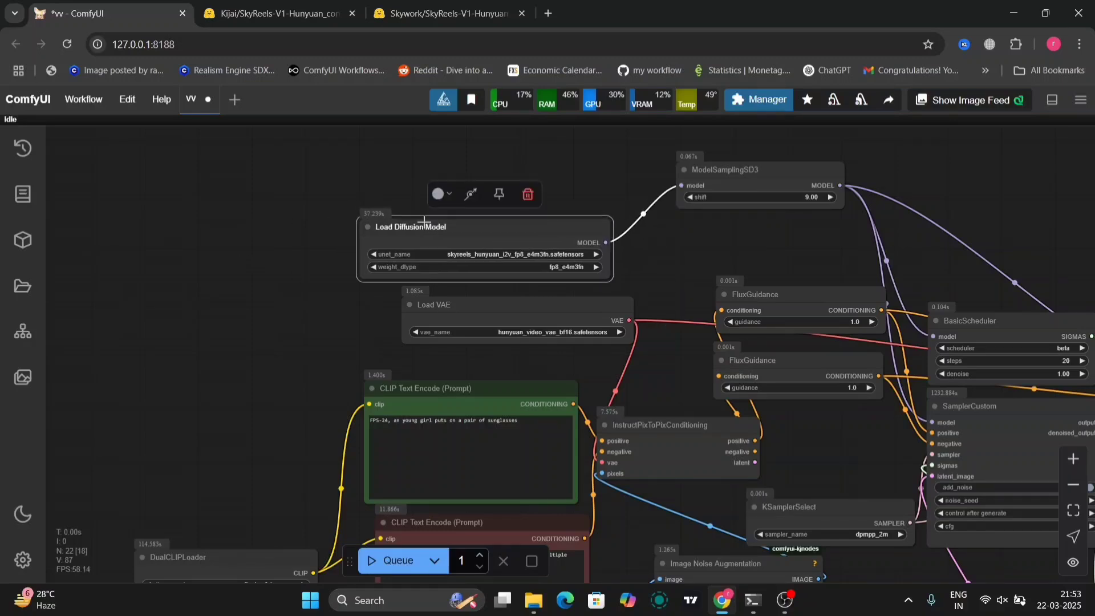
left_click(272, 193)
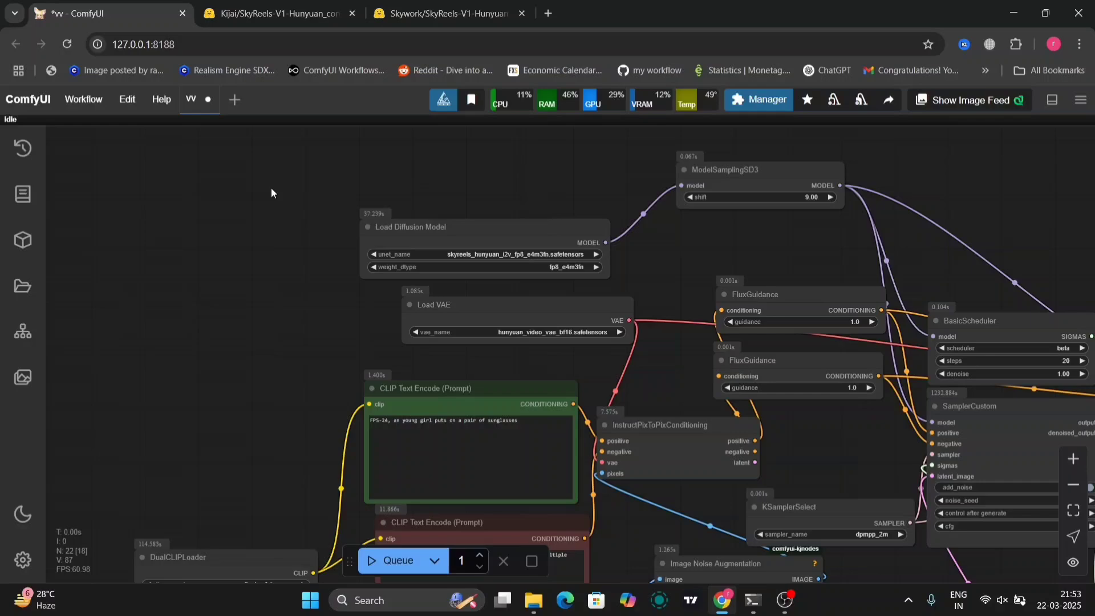
Search 'GGUF' and place a Unet Loader (GGUF) node above Load Diffusion Model
double_click(271, 188)
type("GGUF")
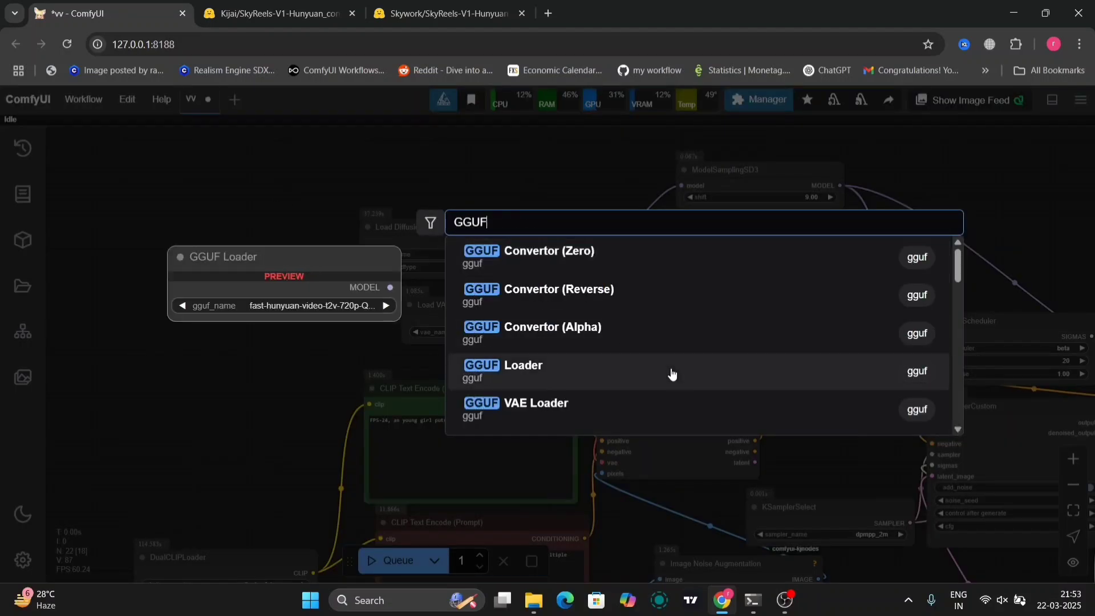
scroll(673, 371, "down", 3)
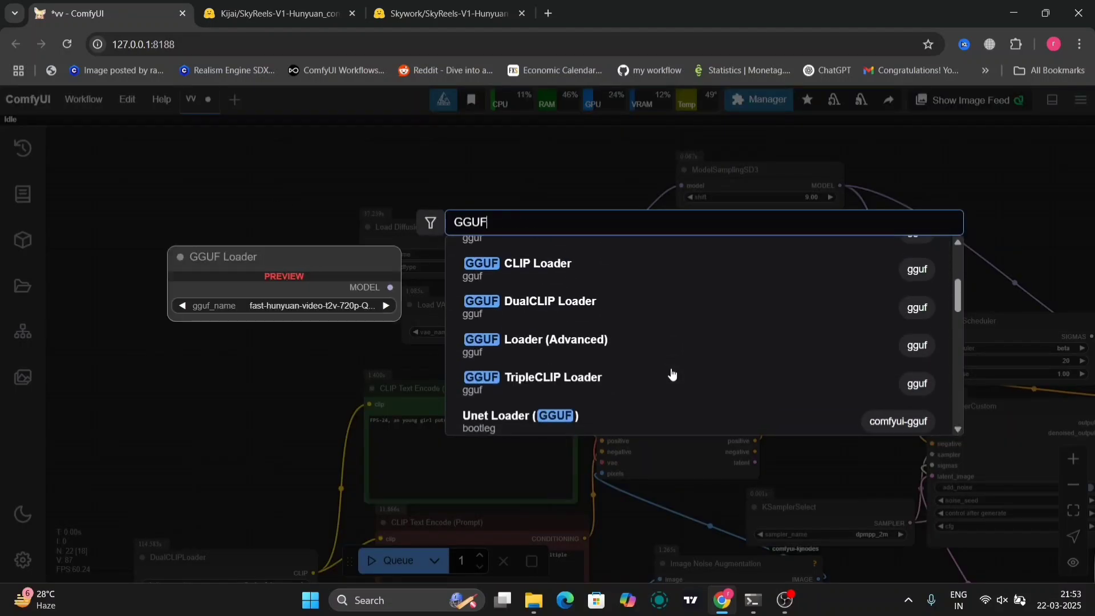
scroll(672, 374, "down", 2)
left_click(596, 323)
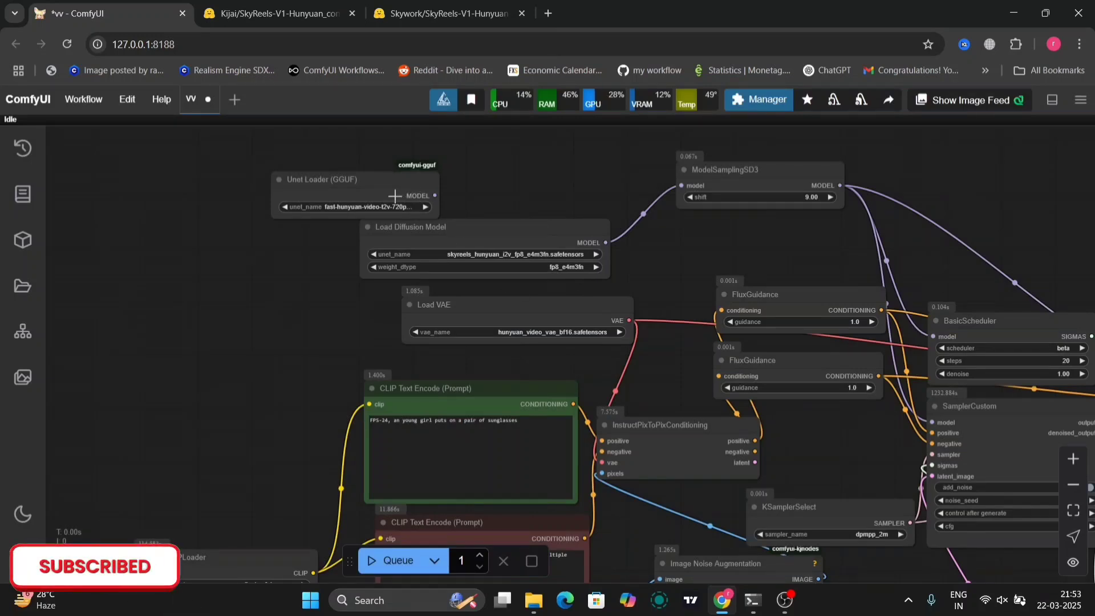
left_click_drag(414, 190, 681, 186)
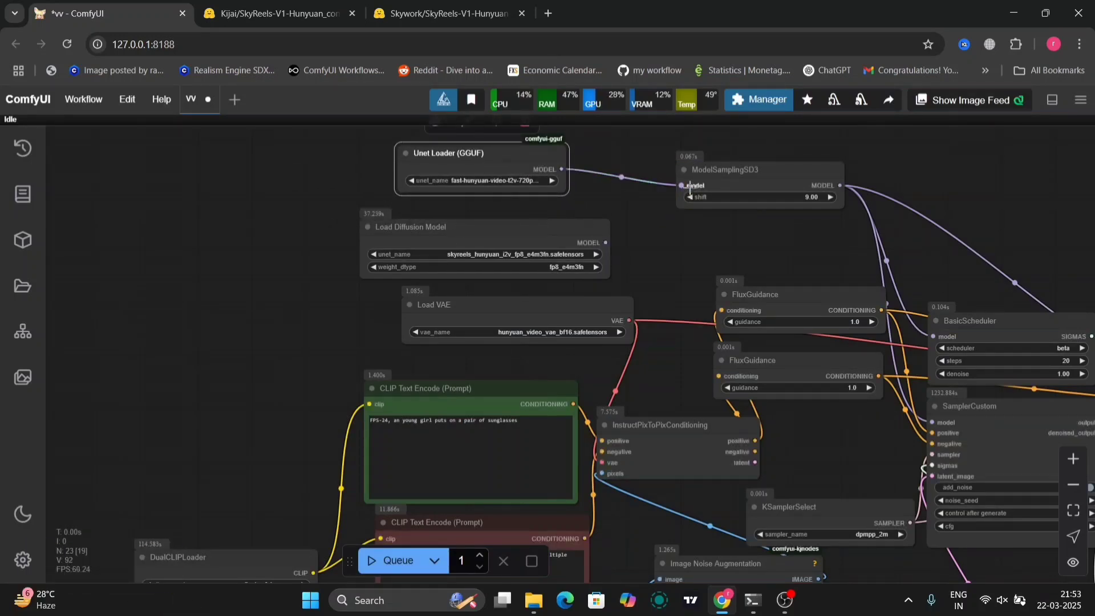
Browse the GGUF loader's model list, keeping Load Diffusion Model wired to ModelSamplingSD3
left_click(663, 243)
left_click(492, 179)
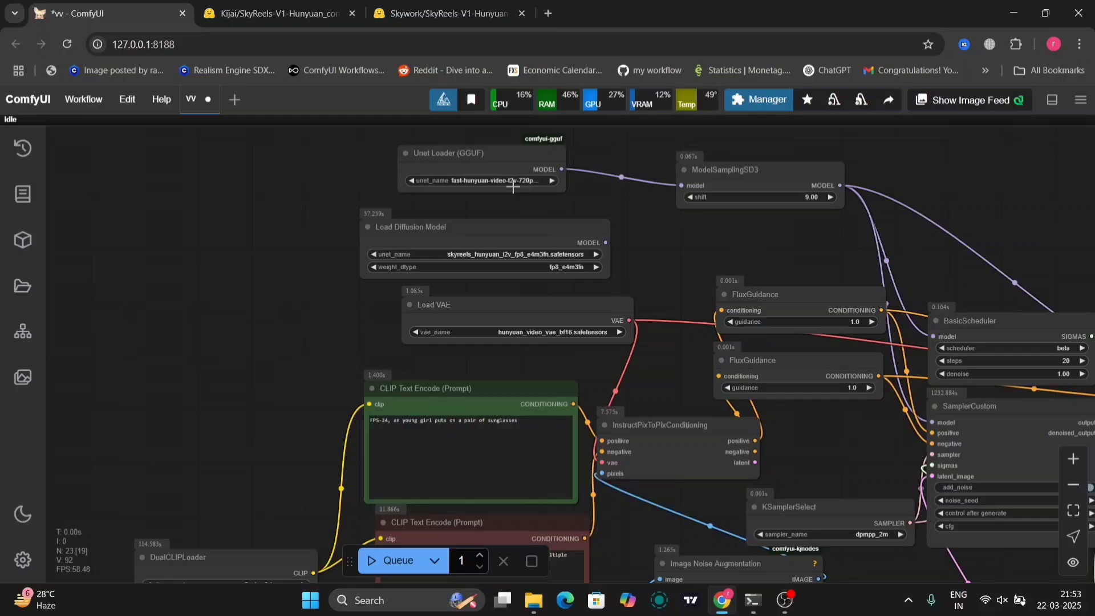
left_click(516, 180)
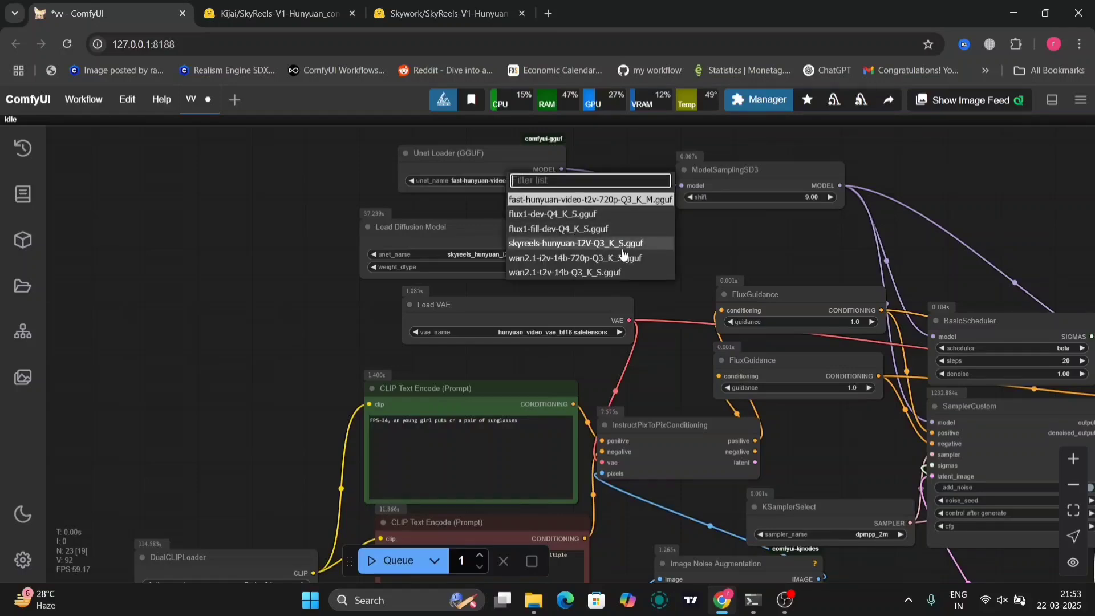
left_click_drag(606, 242, 682, 185)
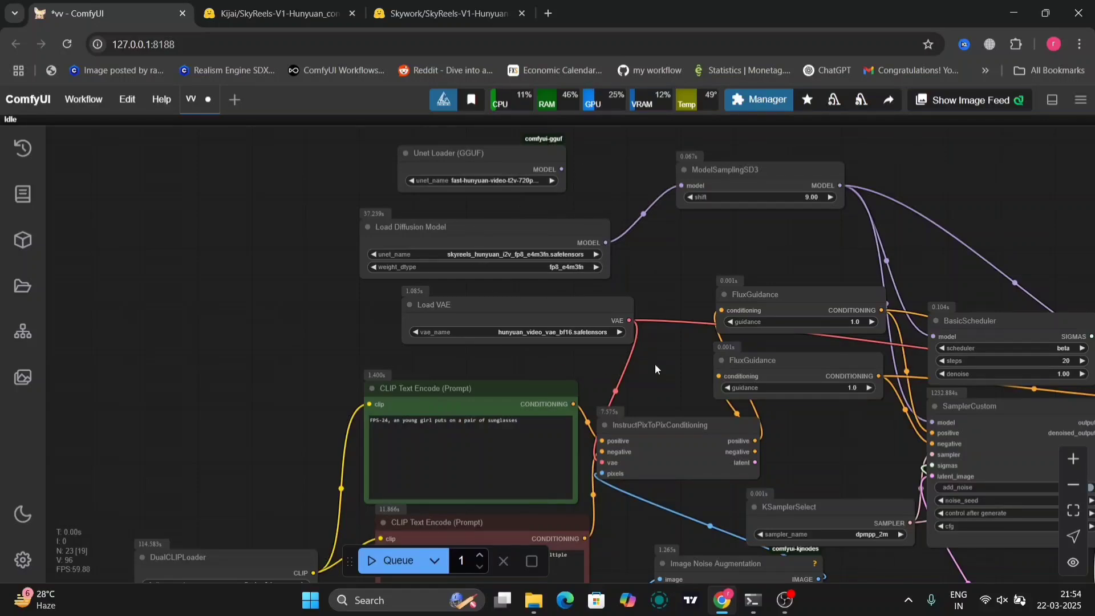
scroll(655, 364, "down", 5)
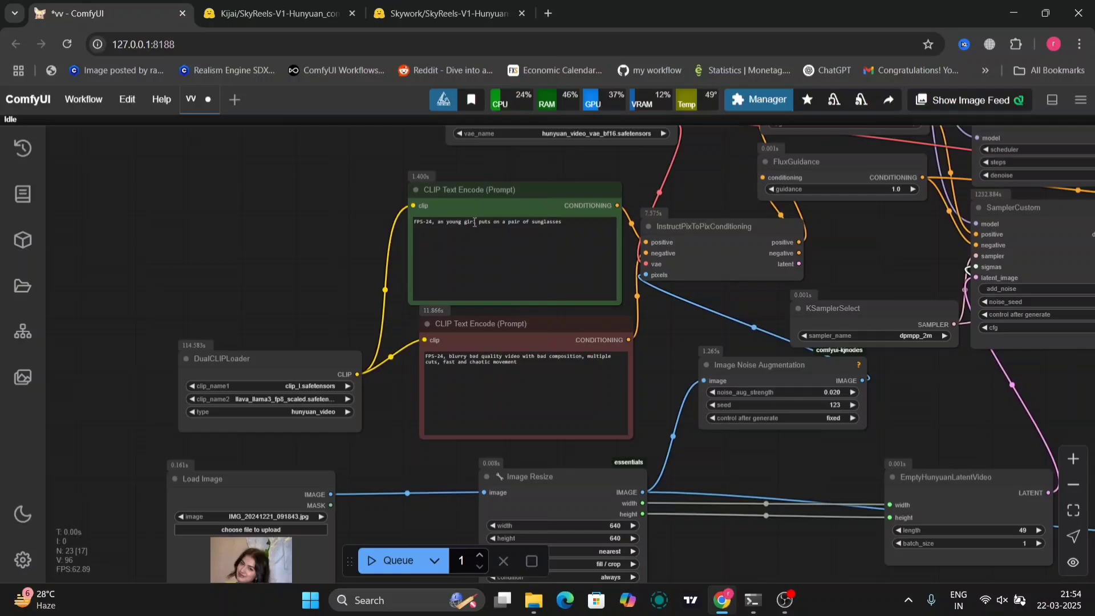
scroll(427, 360, "down", 5)
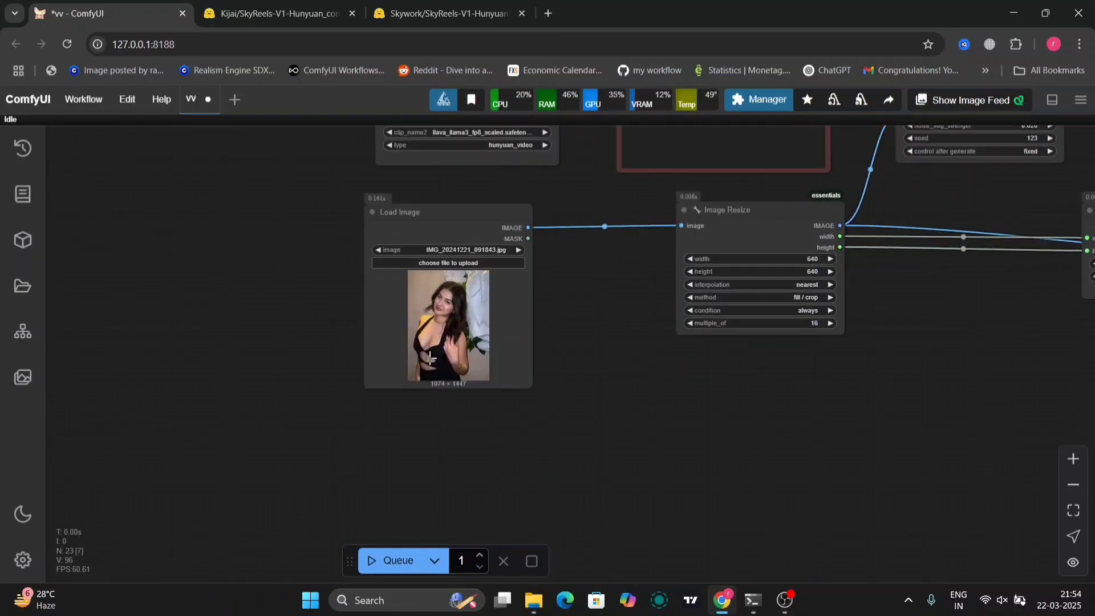
scroll(427, 360, "up", 8)
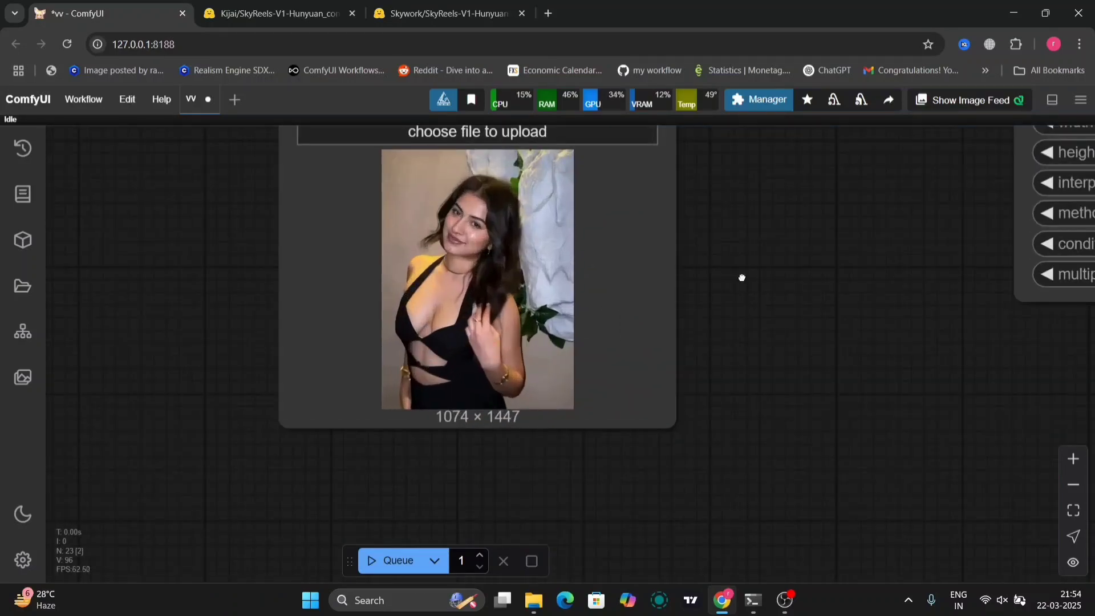
left_click_drag(742, 278, 599, 444)
scroll(599, 444, "down", 8)
left_click_drag(647, 303, 448, 512)
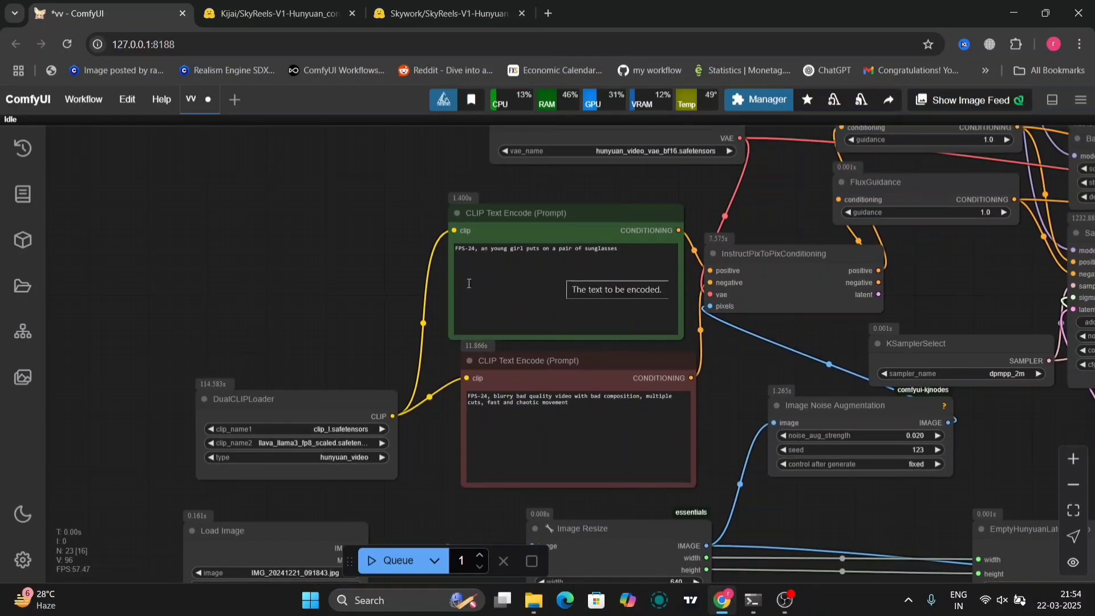
scroll(417, 271, "up", 8)
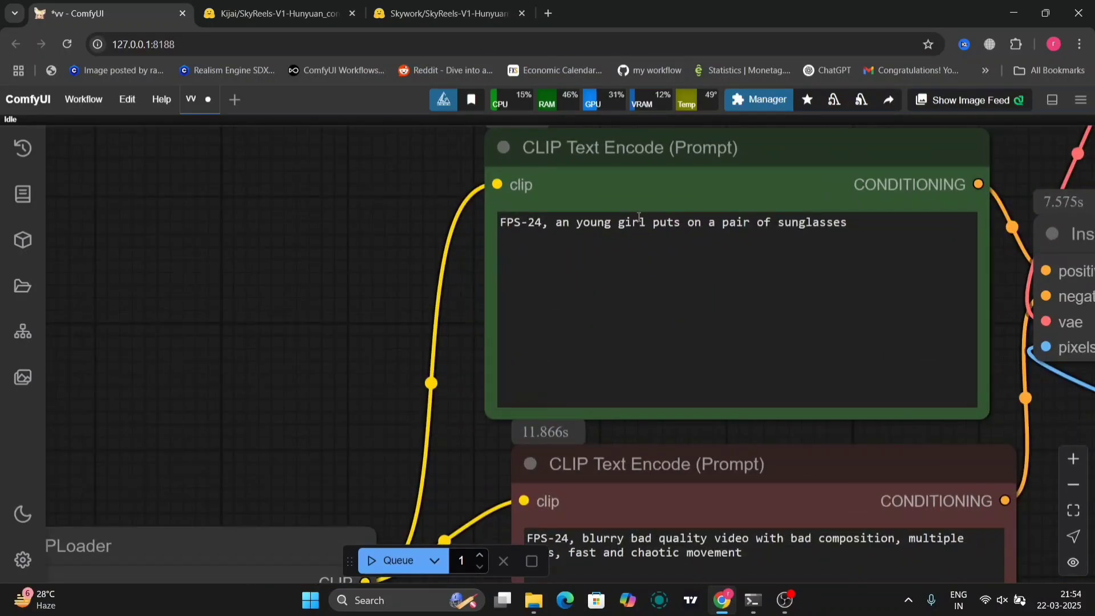
left_click_drag(852, 222, 558, 226)
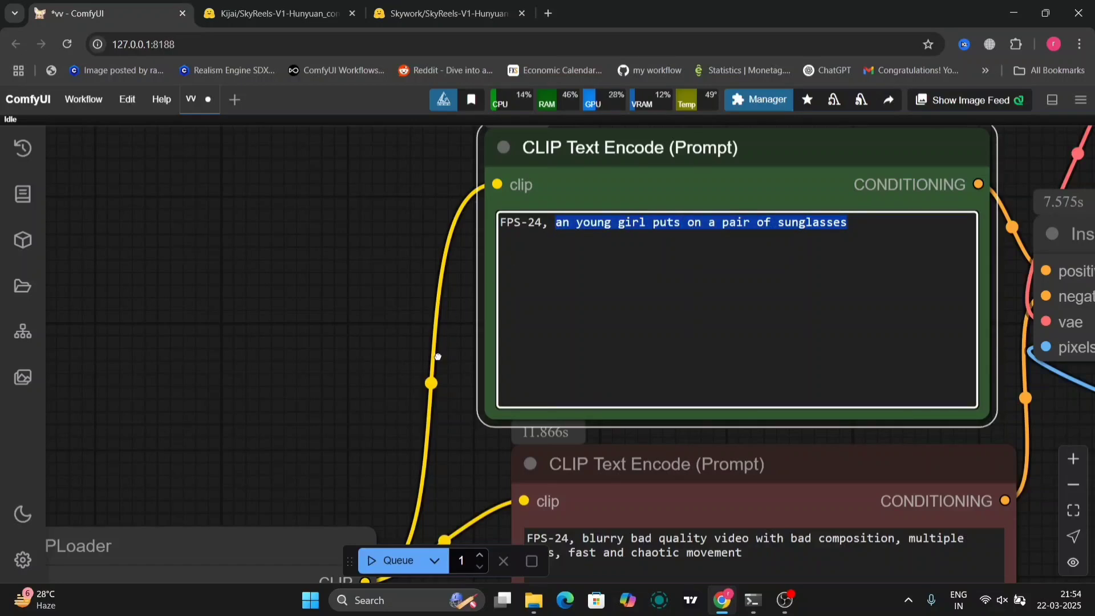
left_click_drag(438, 357, 369, 152)
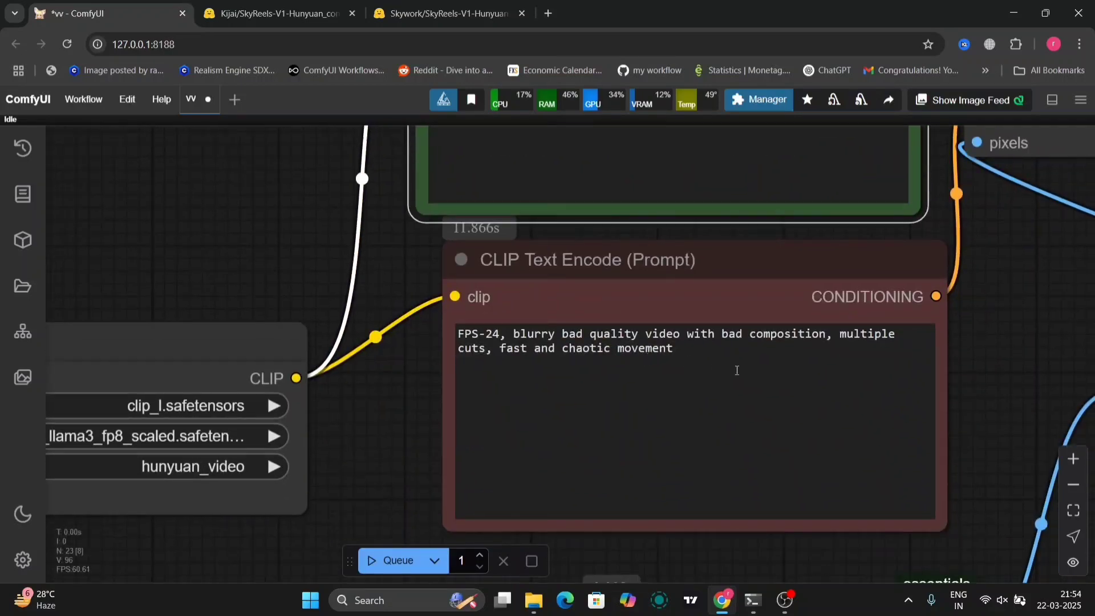
left_click_drag(736, 370, 512, 333)
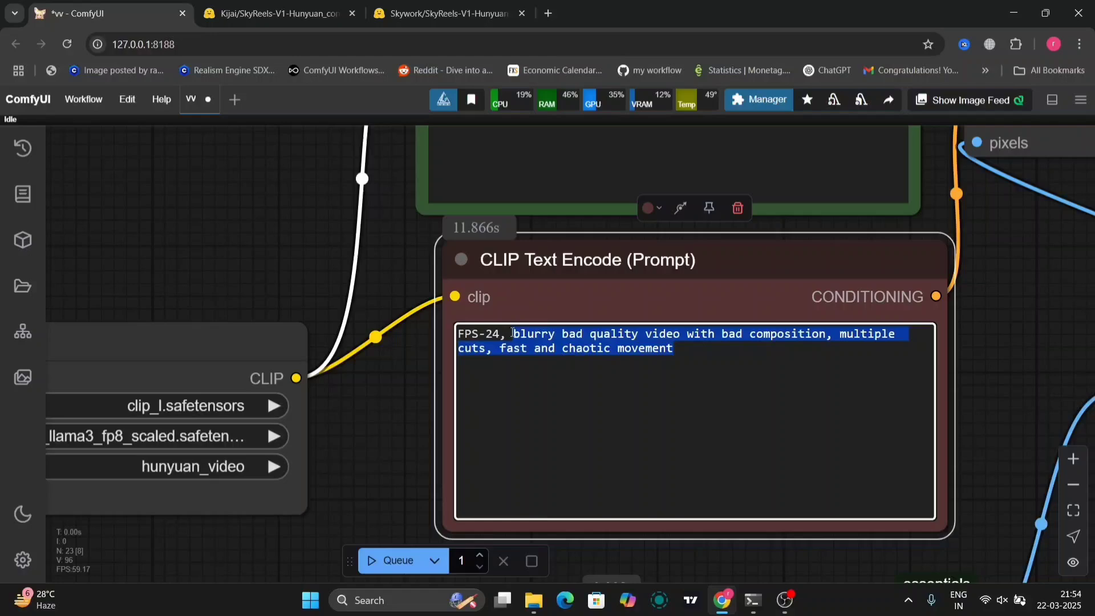
left_click(359, 437)
scroll(358, 438, "down", 6)
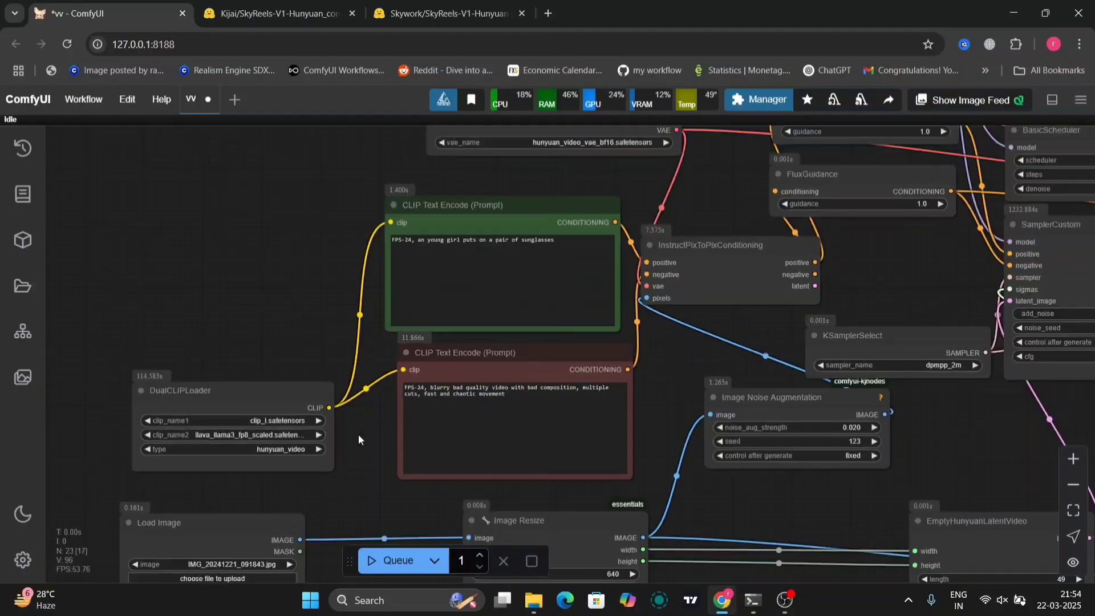
left_click_drag(759, 495, 727, 478)
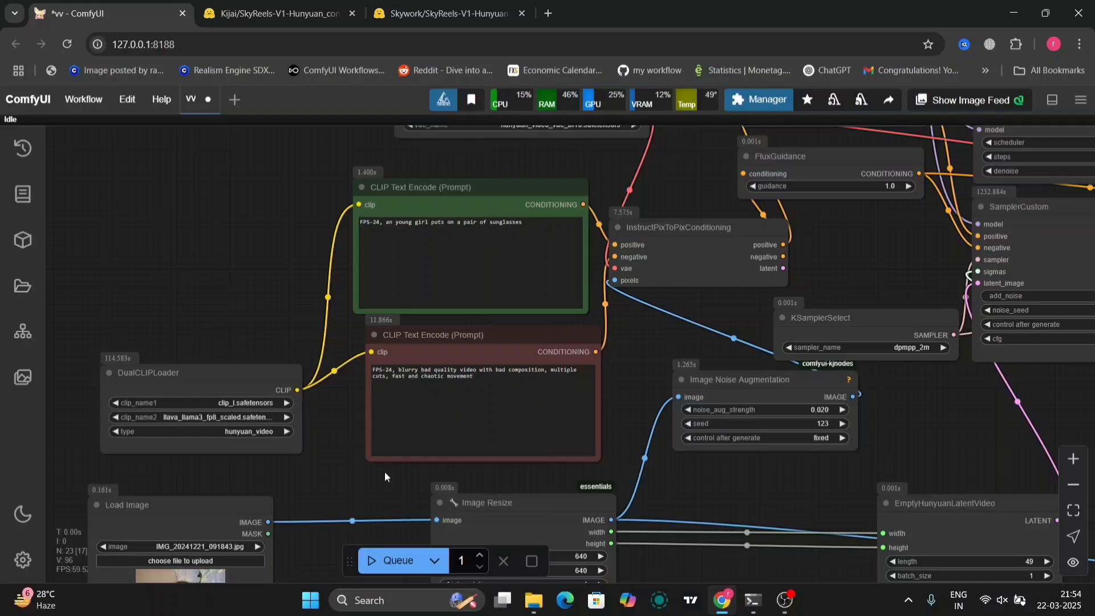
left_click_drag(721, 492, 505, 522)
left_click_drag(847, 419, 783, 494)
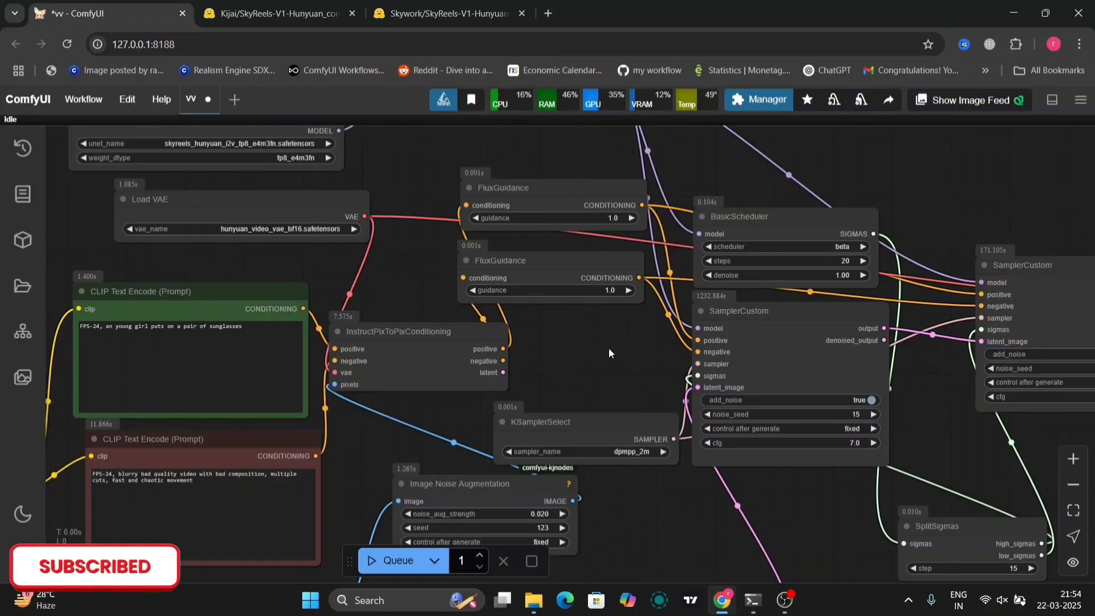
Pan past the model loaders, VAE Decode (Tiled) and Color Match nodes to the Video Combine preview
left_click_drag(608, 348, 567, 385)
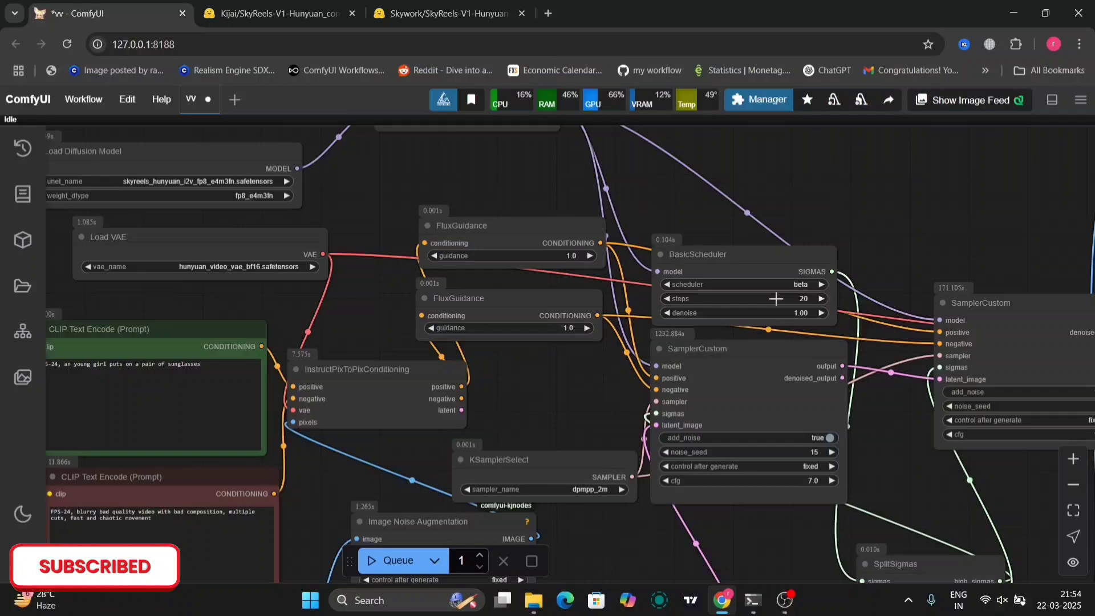
left_click_drag(868, 229, 813, 364)
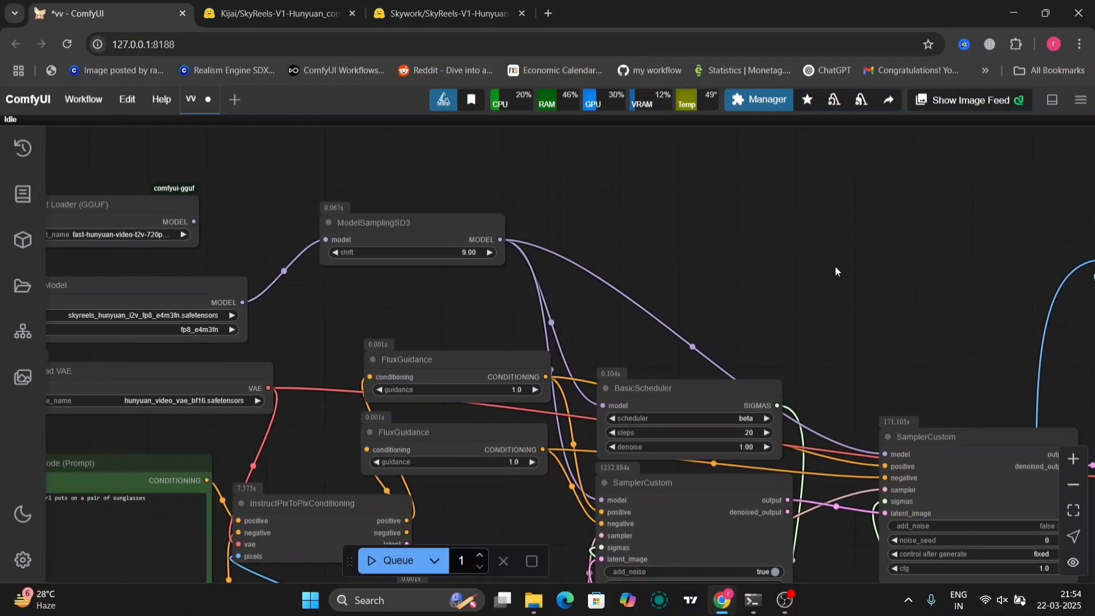
left_click_drag(837, 271, 624, 170)
left_click_drag(843, 230, 632, 217)
left_click_drag(751, 208, 460, 71)
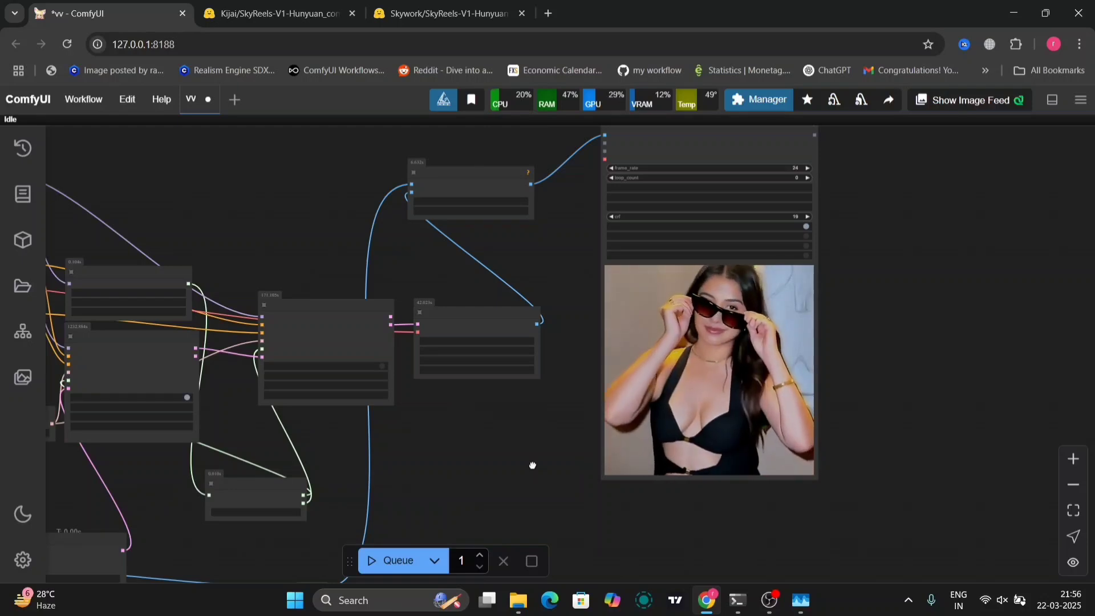
left_click_drag(539, 461, 721, 333)
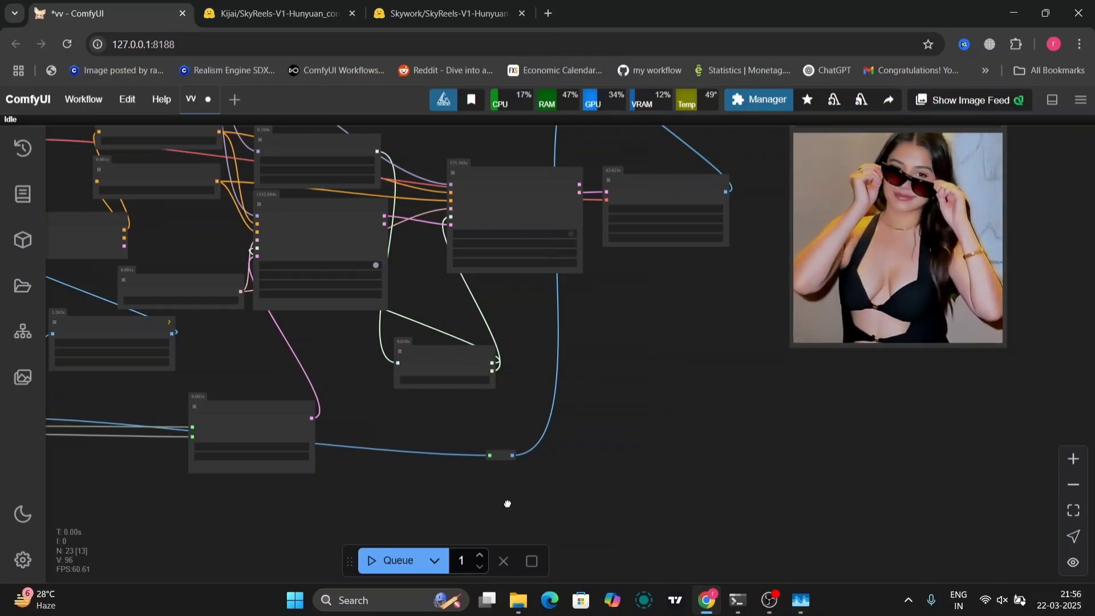
left_click_drag(506, 503, 442, 615)
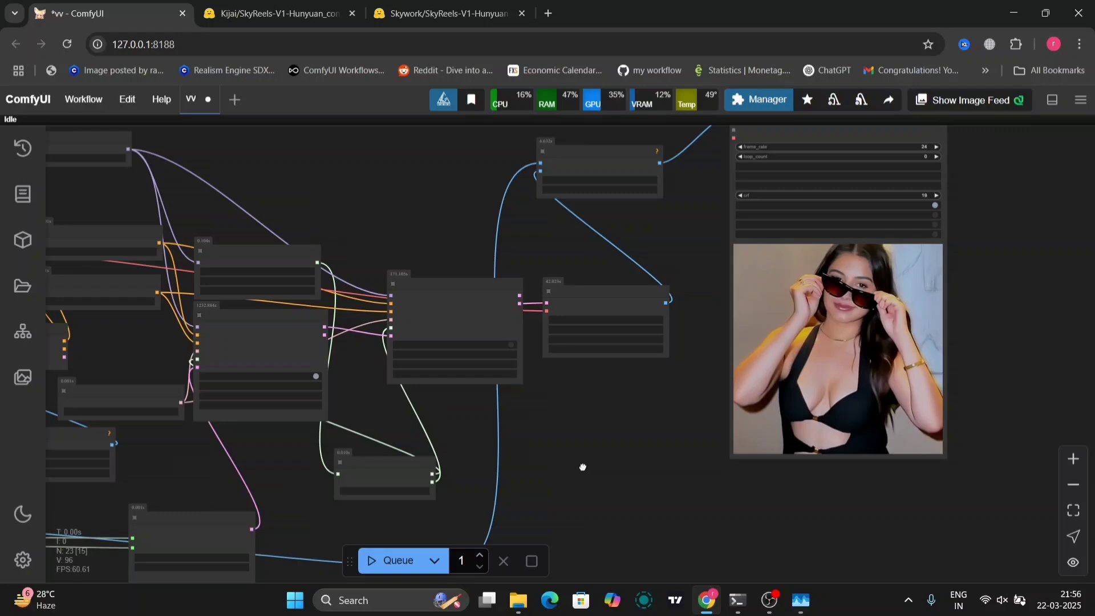
left_click_drag(583, 467, 1092, 253)
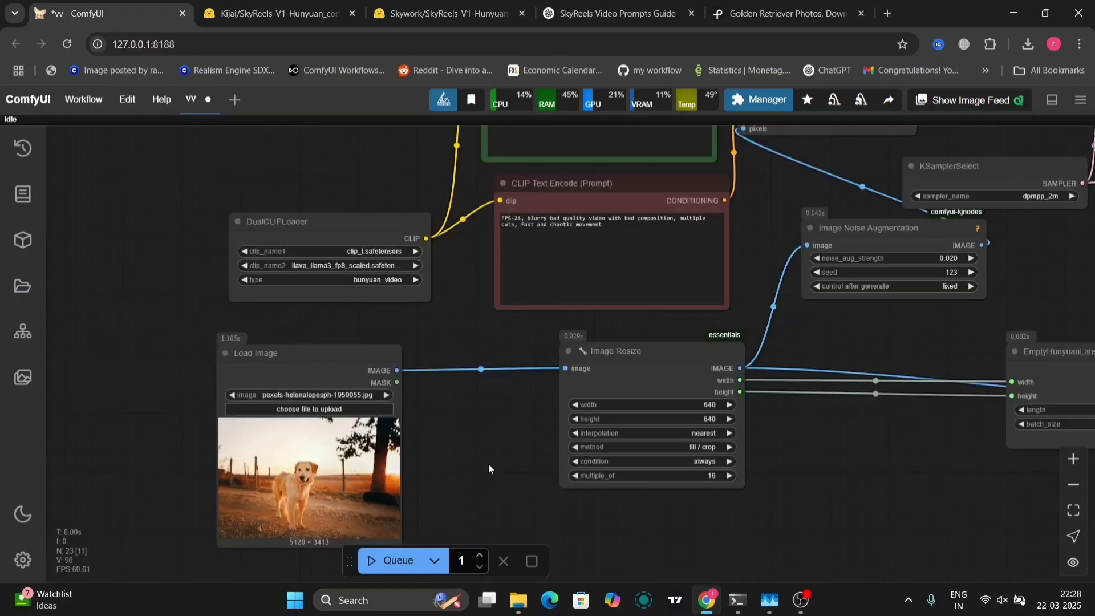
Center the golden retriever image and resize nodes, then focus the positive prompt text box
left_click_drag(490, 463, 551, 412)
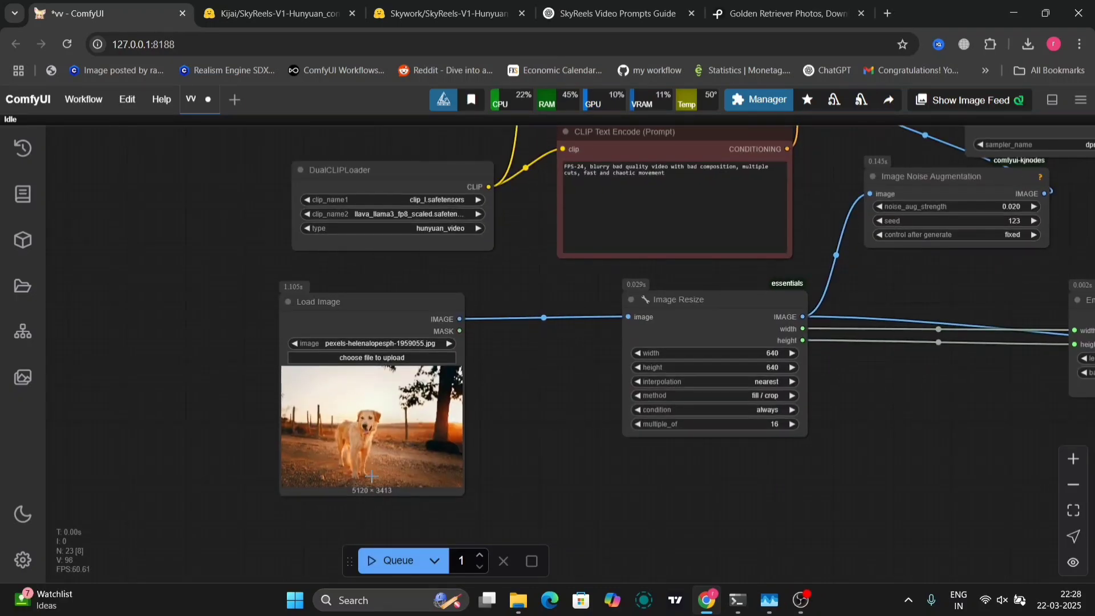
left_click_drag(539, 456, 417, 615)
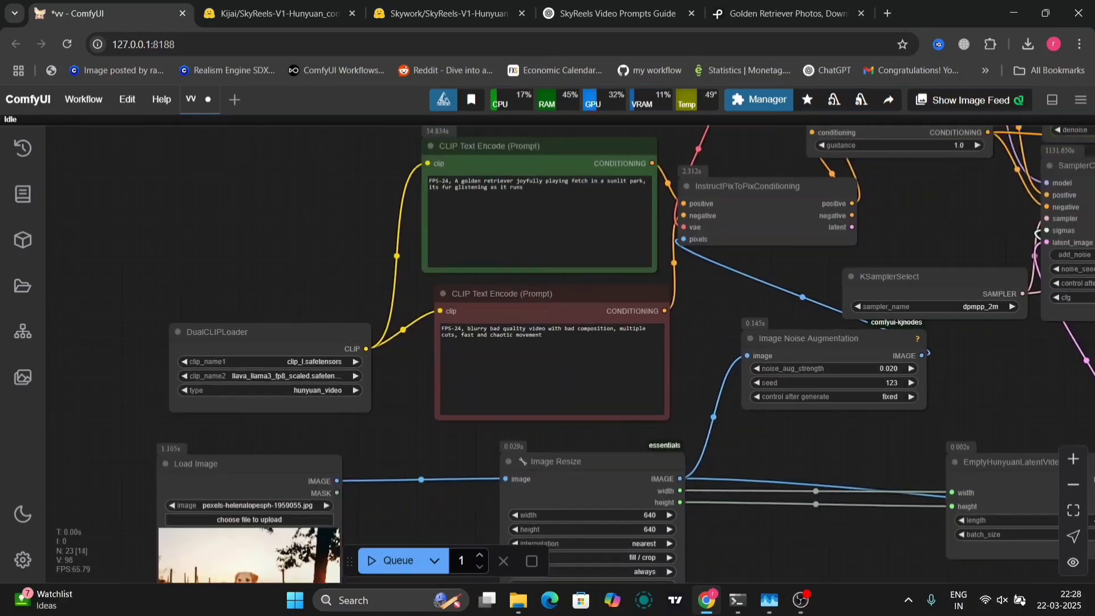
left_click(564, 183)
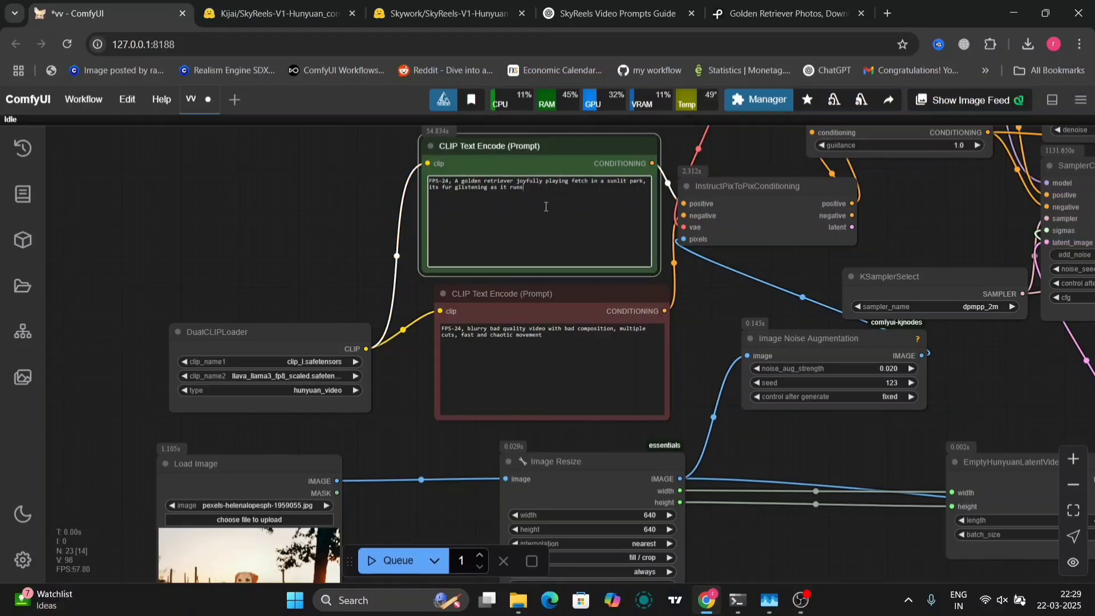
left_click_drag(546, 207, 371, 175)
left_click(757, 306)
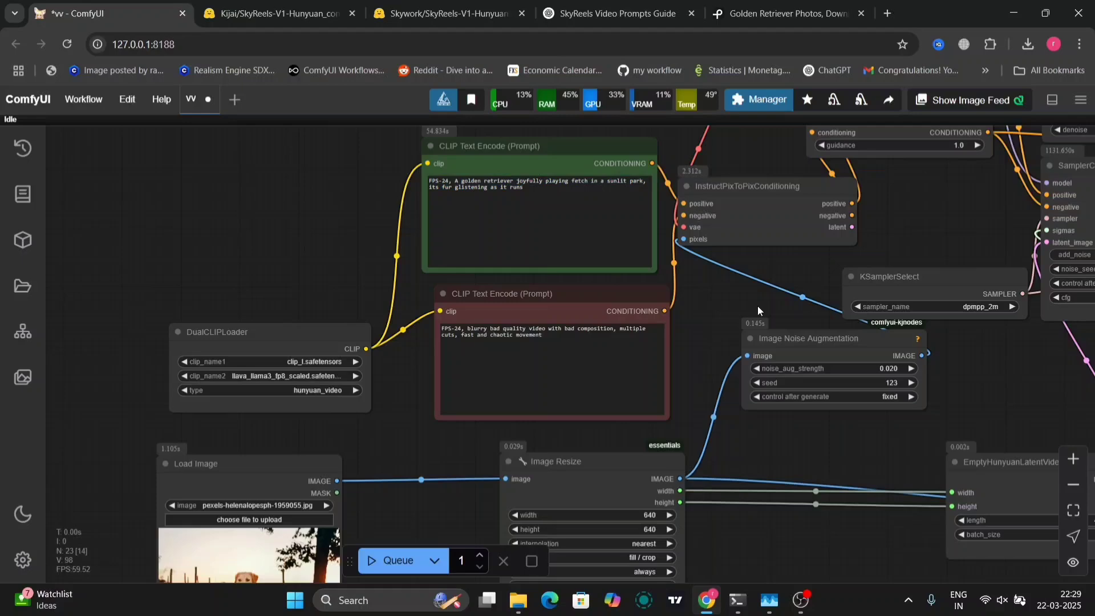
scroll(757, 306, "down", 10)
left_click_drag(864, 332, 240, 362)
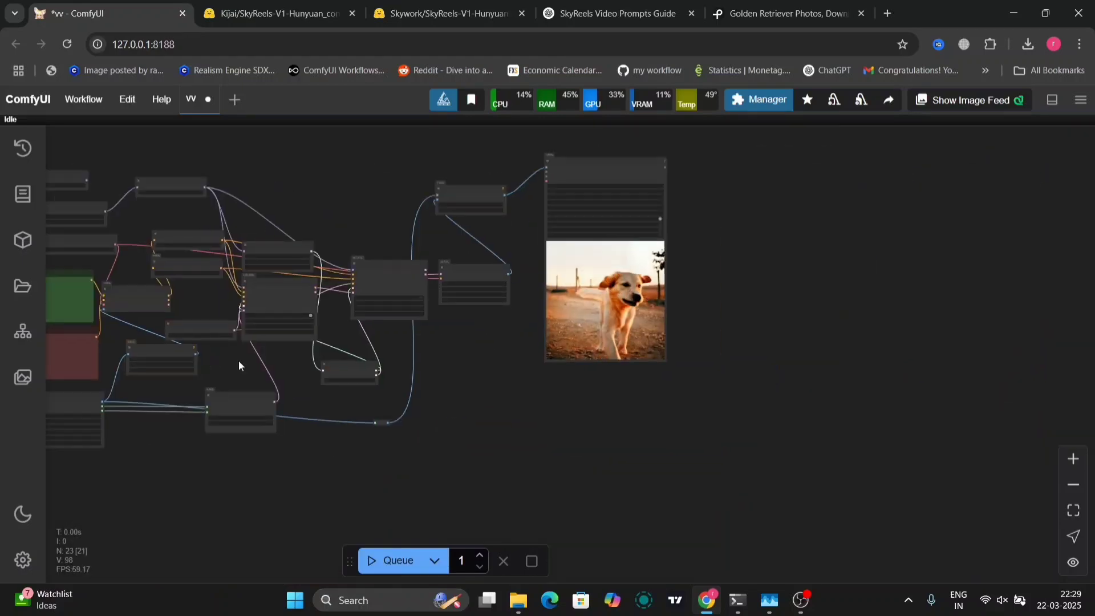
scroll(604, 398, "up", 6)
left_click_drag(837, 302, 841, 357)
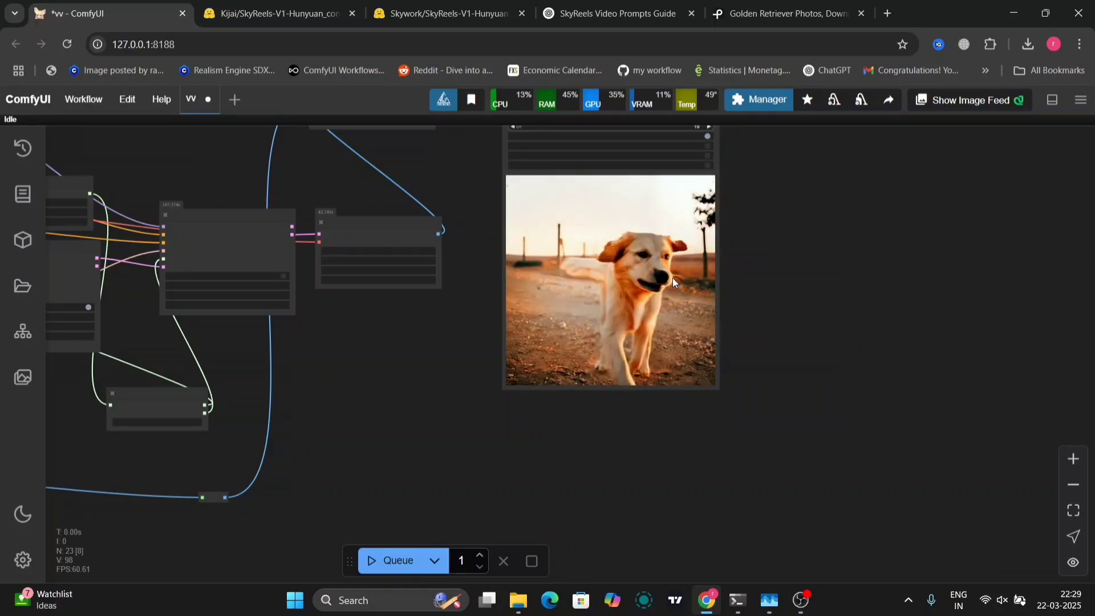
left_click_drag(423, 361, 777, 404)
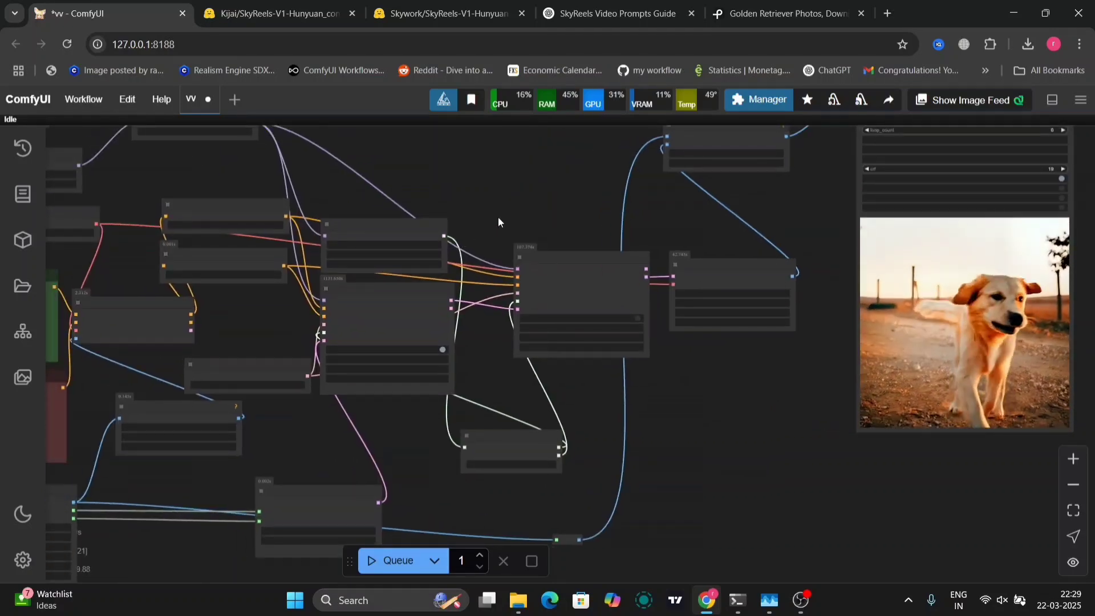
scroll(498, 216, "up", 5)
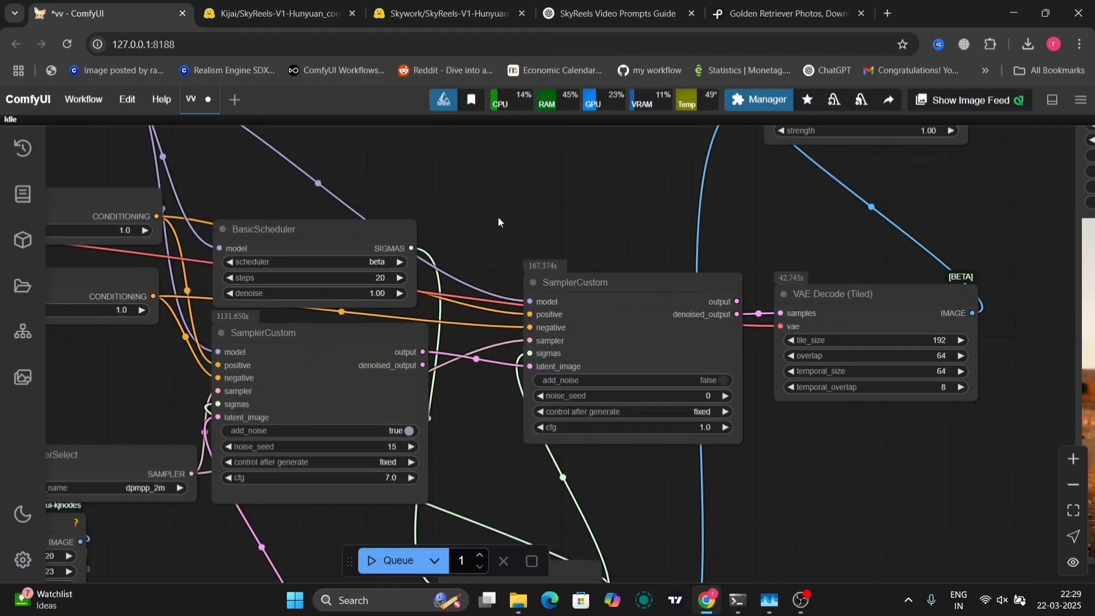
Set the scheduler to sgm_uniform and keep the first sampler's seed control fixed
left_click(377, 262)
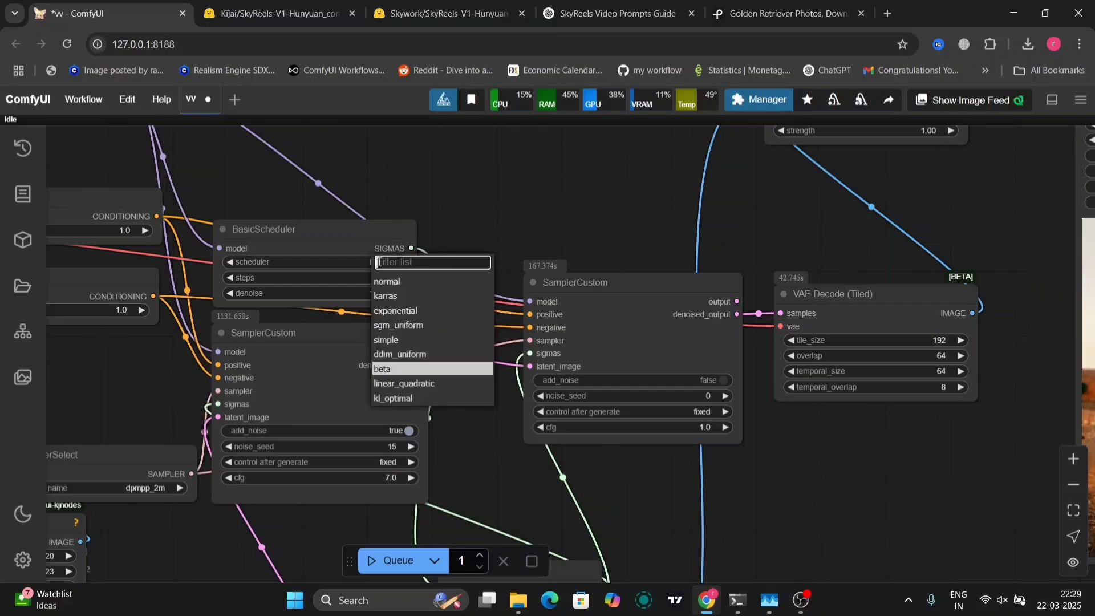
left_click(419, 329)
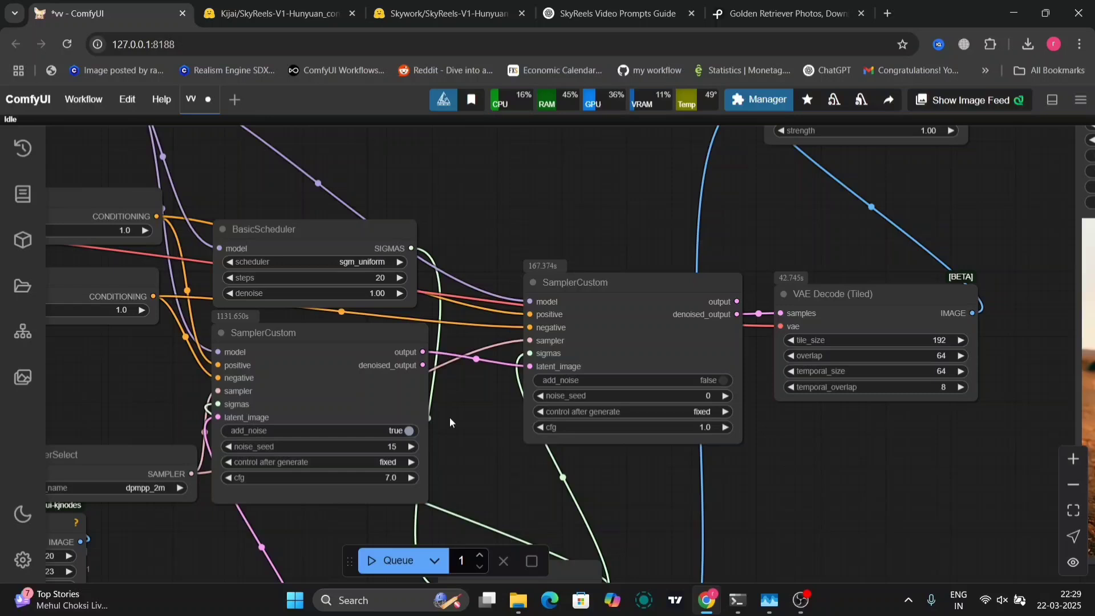
left_click_drag(450, 422, 467, 416)
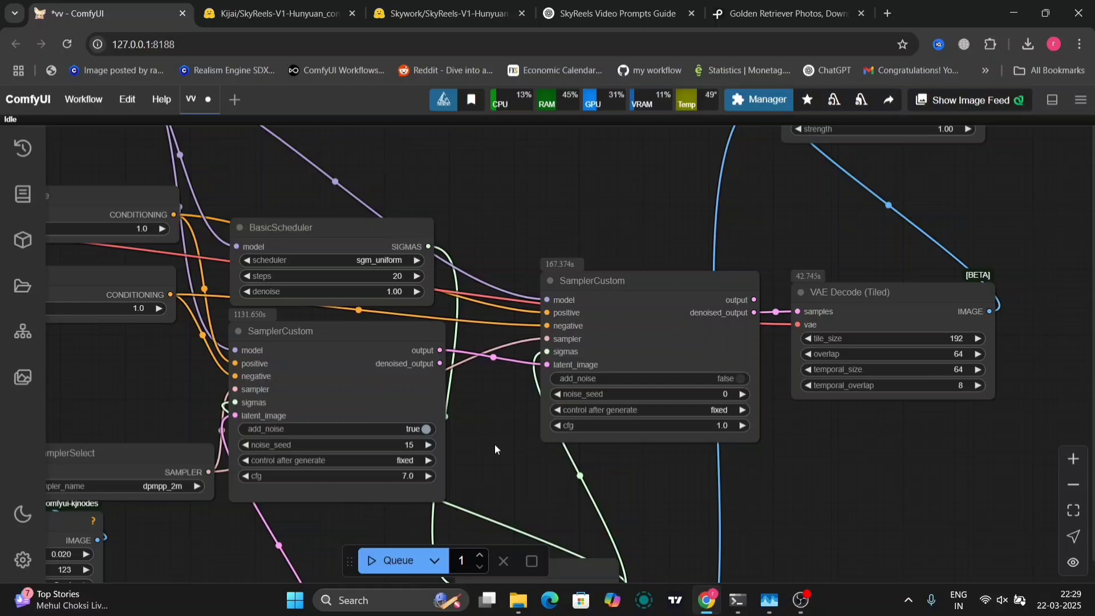
left_click(401, 463)
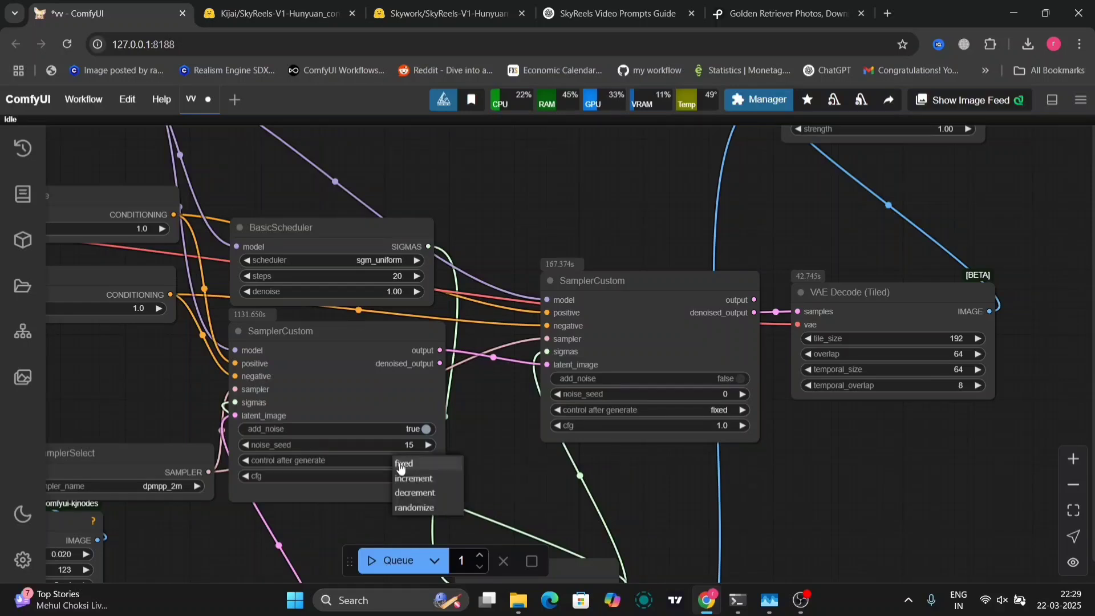
left_click(409, 465)
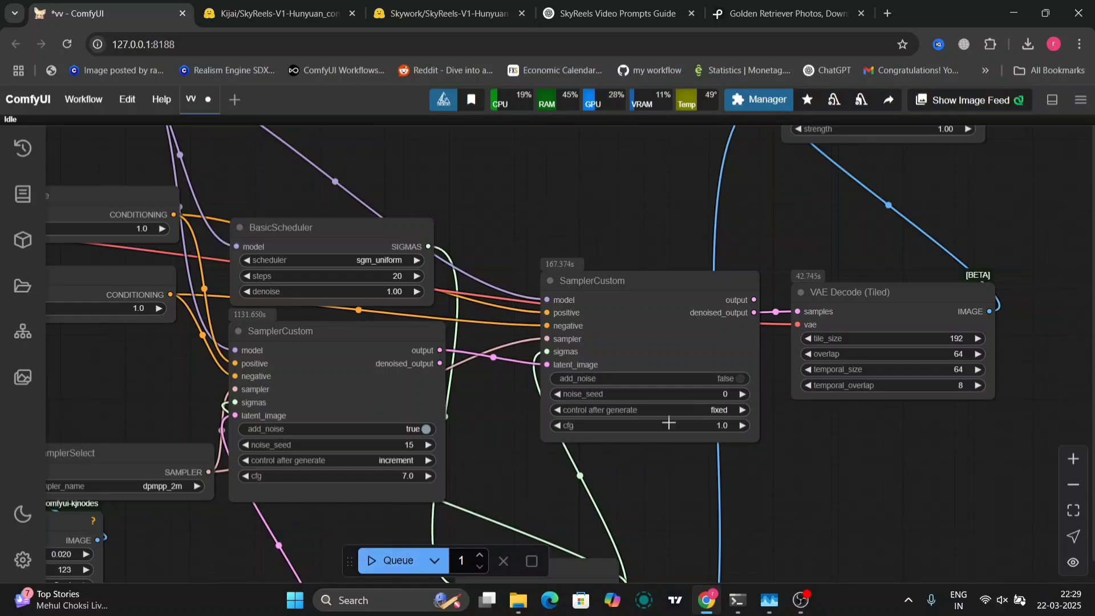
Set the second SamplerCustom's seed control to increment and queue the generation
left_click(701, 393)
left_click(718, 408)
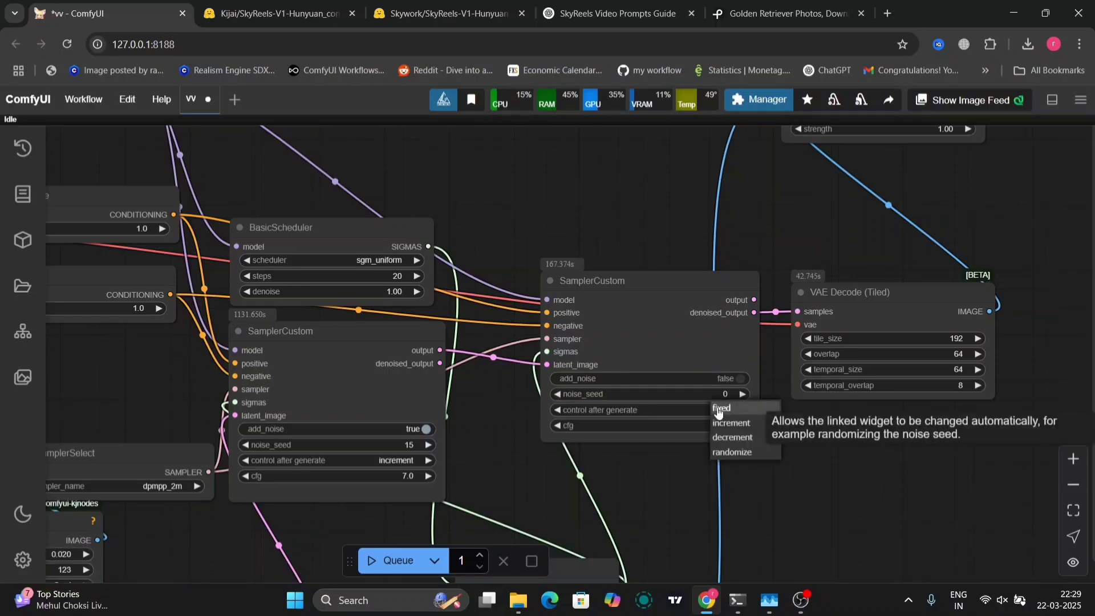
left_click(723, 408)
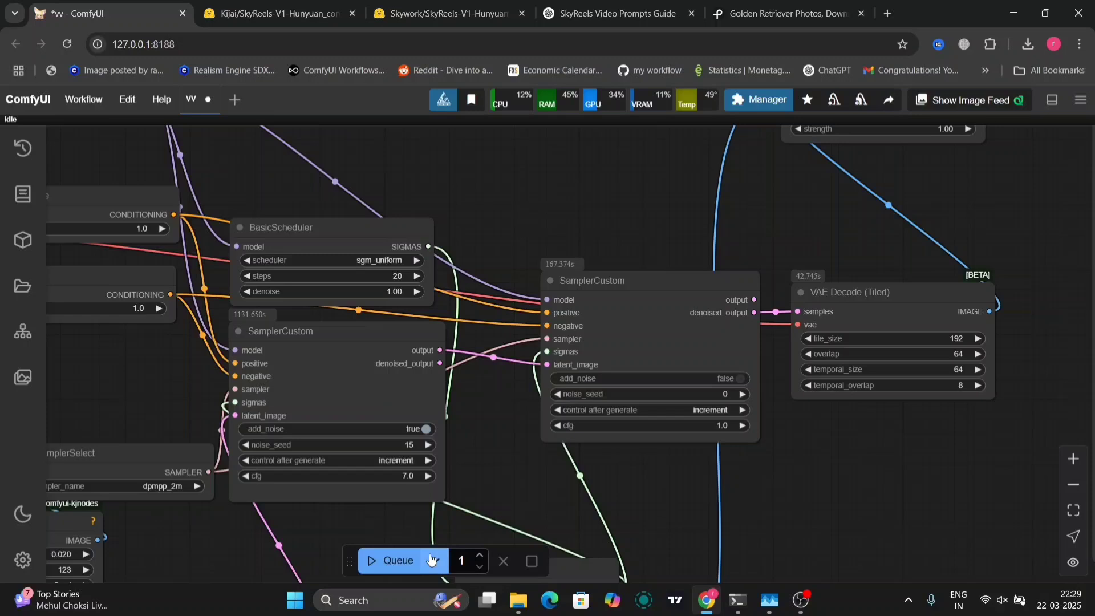
left_click(377, 565)
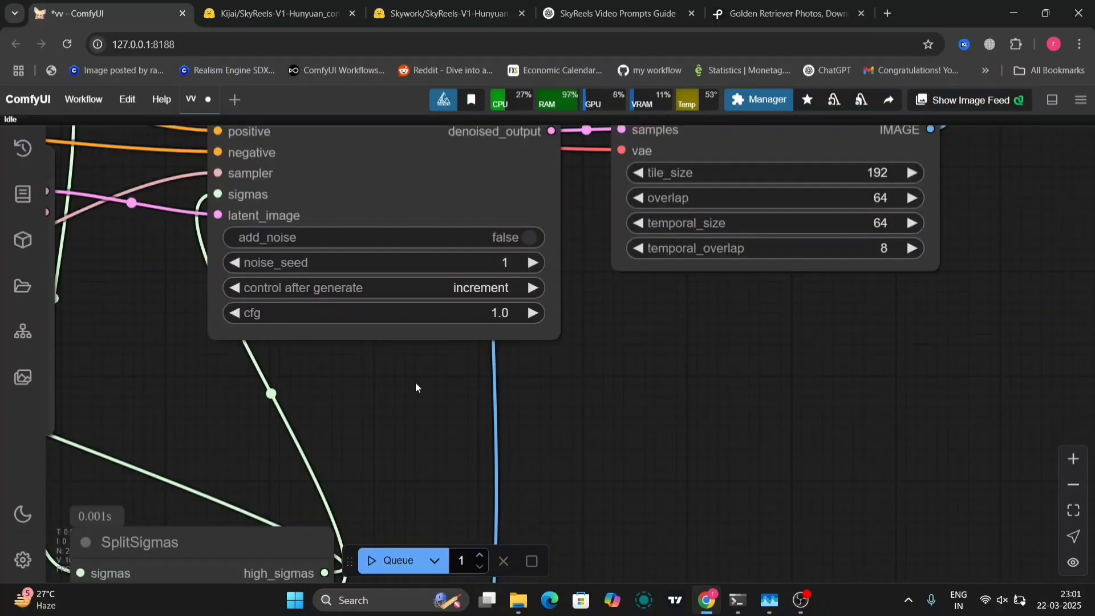
Pan and zoom from the finished dog video preview over to the ModelSamplingSD3 and BasicScheduler nodes
scroll(415, 382, "down", 8)
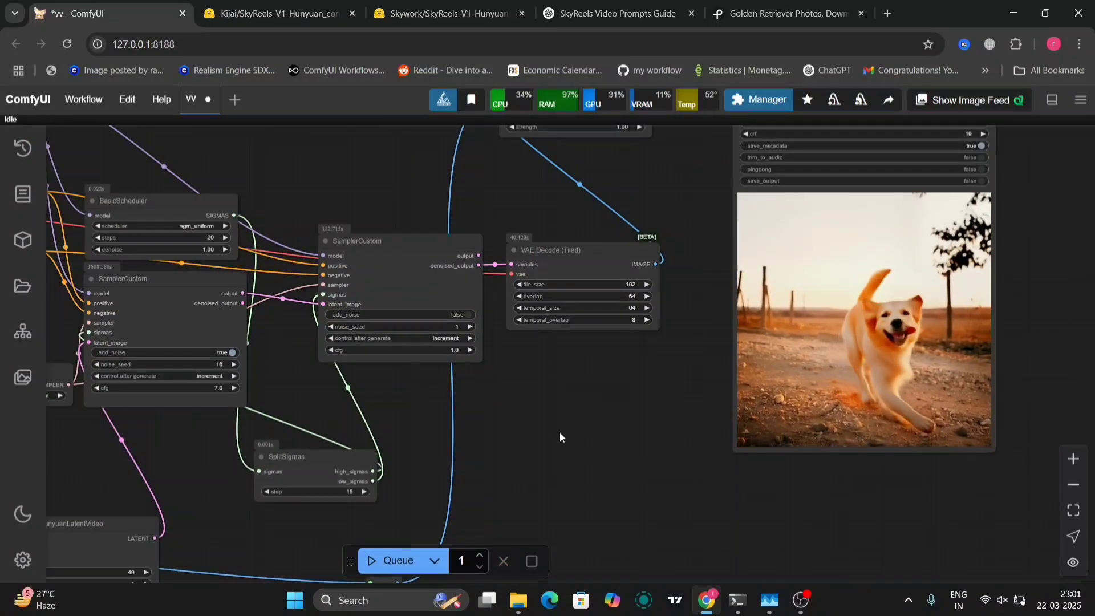
scroll(498, 443, "down", 5)
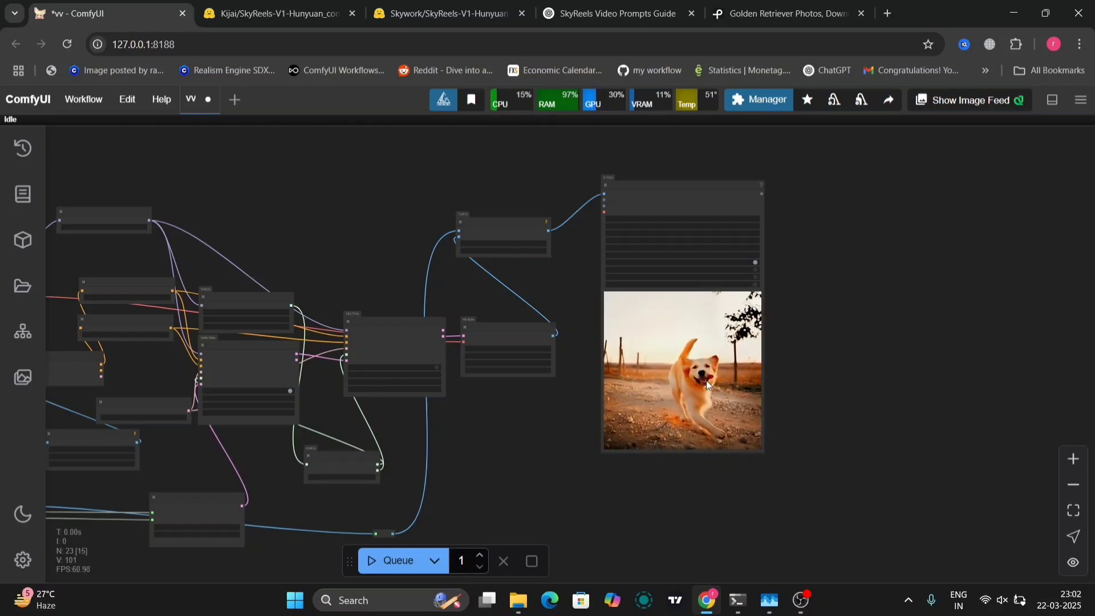
scroll(735, 482, "up", 6)
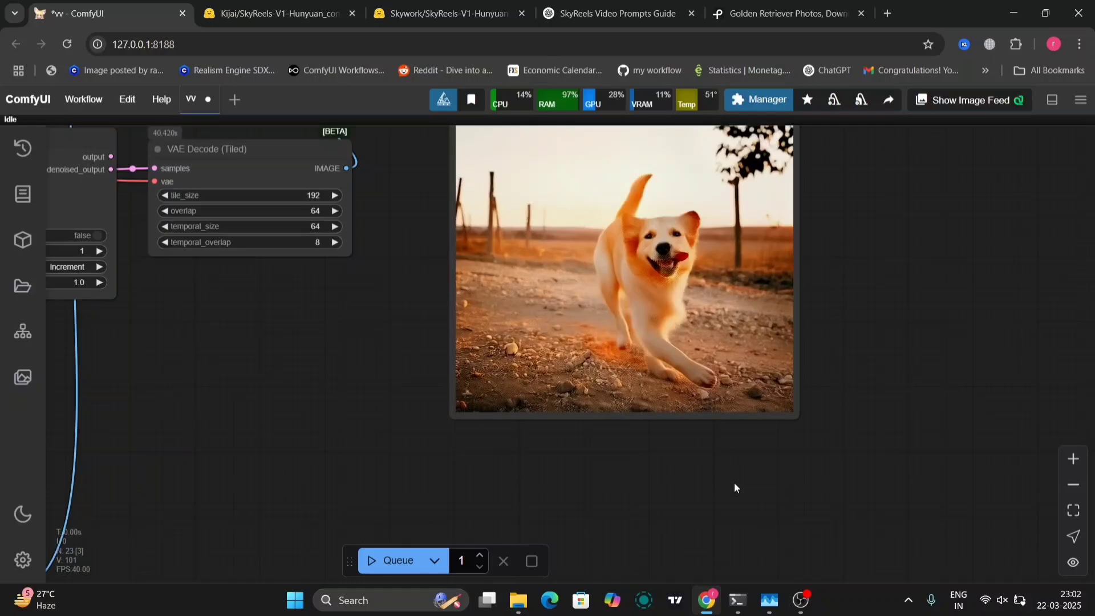
scroll(734, 482, "down", 6)
scroll(734, 481, "up", 5)
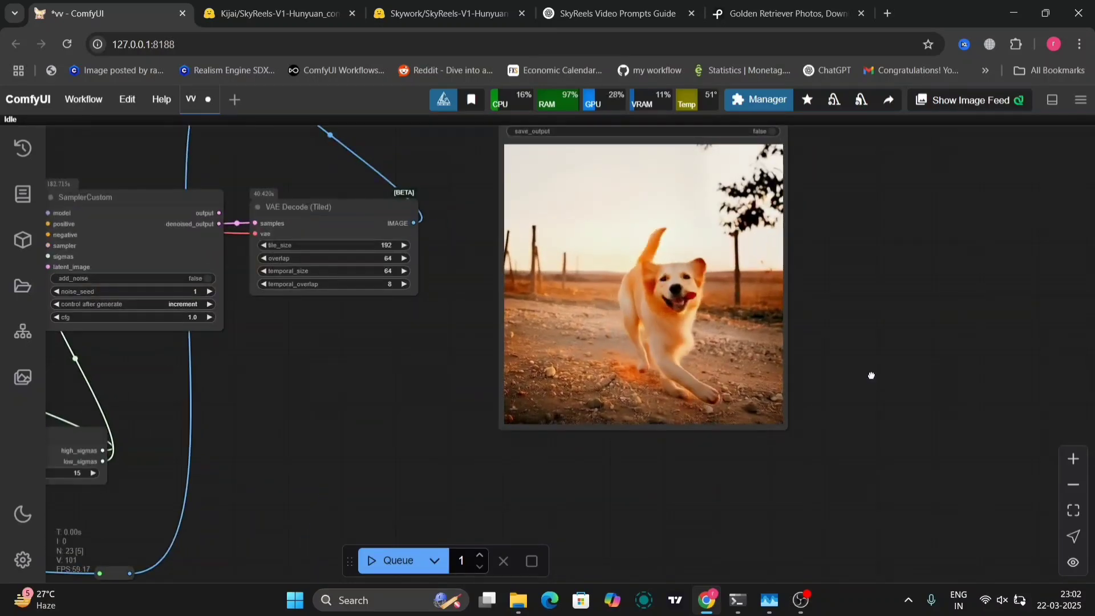
left_click_drag(873, 375, 883, 433)
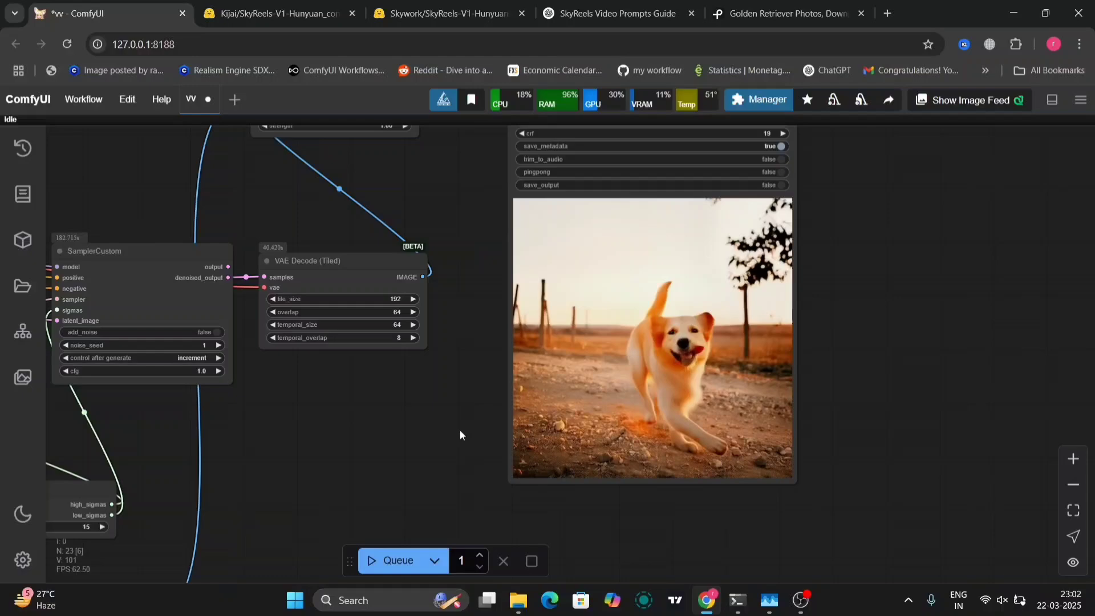
left_click_drag(460, 429, 505, 531)
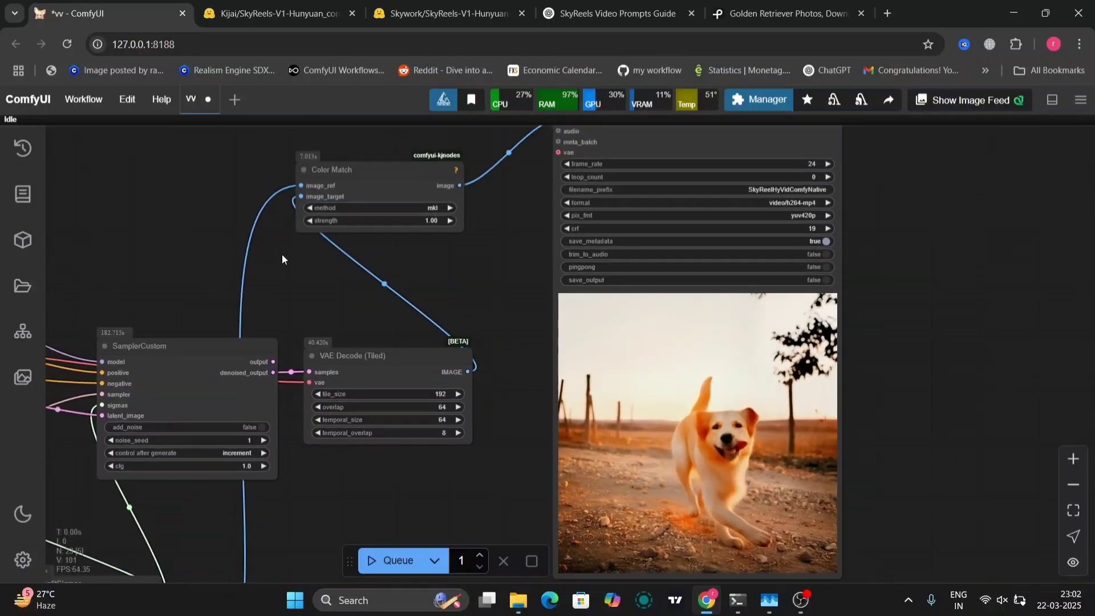
left_click_drag(282, 254, 776, 242)
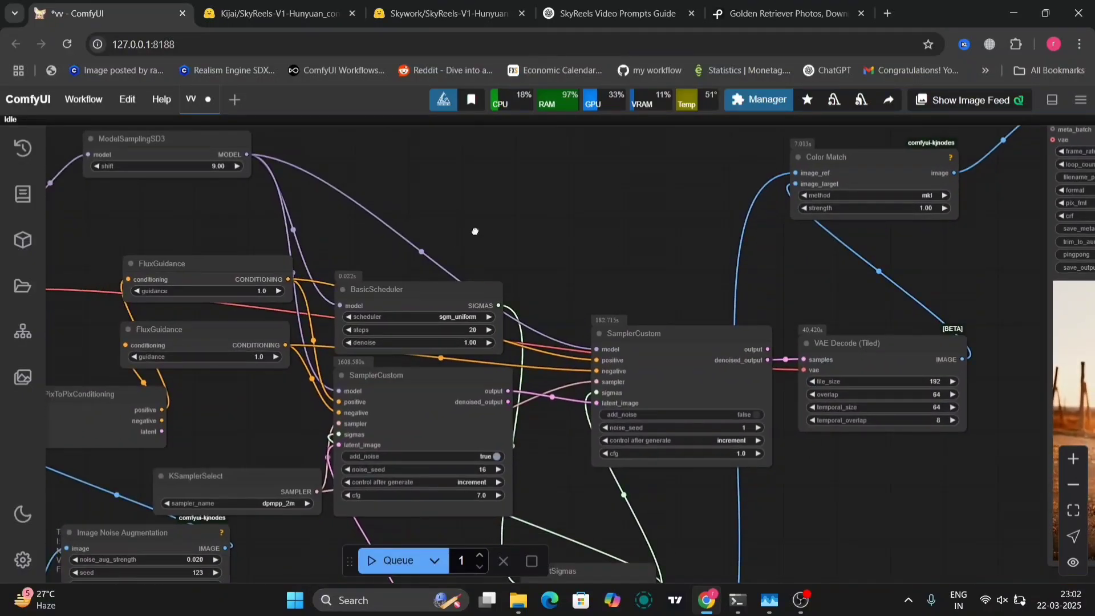
left_click_drag(476, 231, 701, 118)
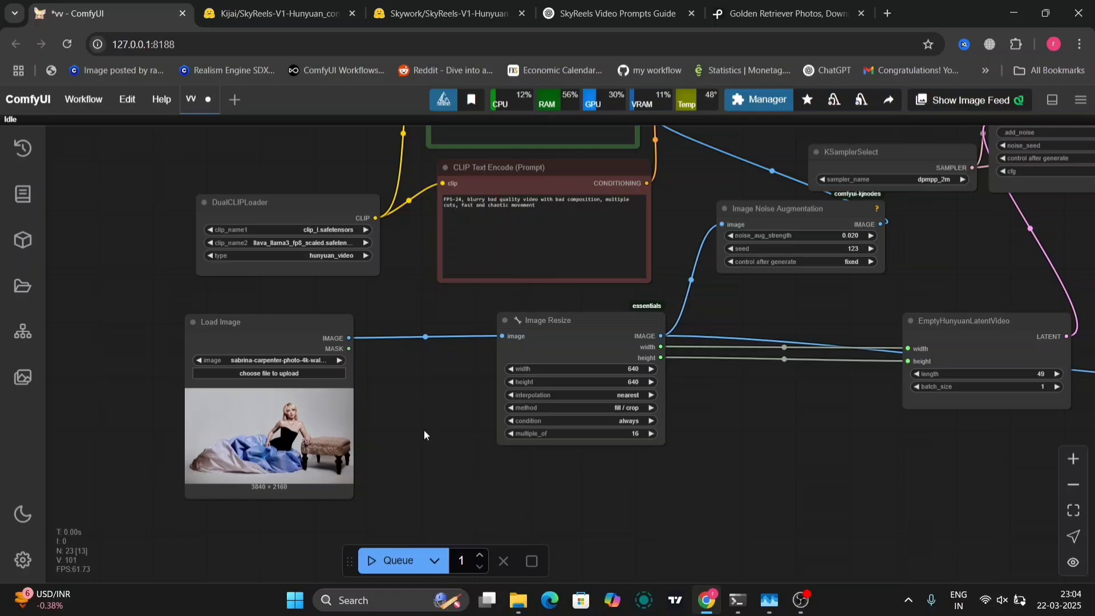
Paste a description of the blonde woman in the gown into the positive prompt
left_click_drag(424, 432, 410, 588)
left_click(548, 257)
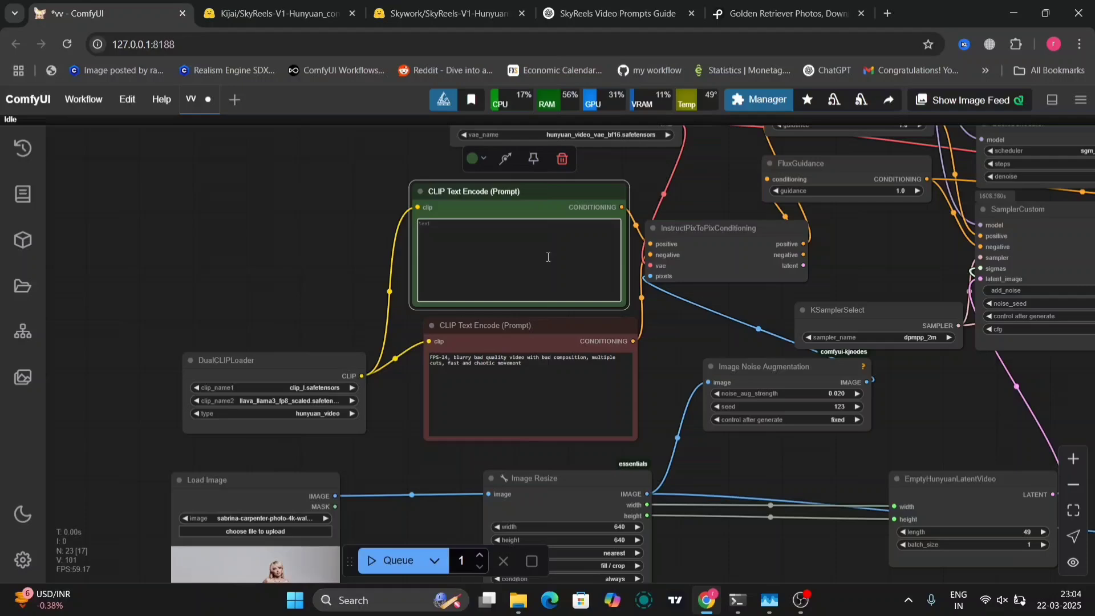
type("FPS-24, A glamorous blonde woman with blue eyes, elegantly posing in a luxurious gown with a black top and a flowing blue and white satin skirt. She is gracefully lifting her right hand as if reaching towards something or adjusting her hair. Her expression is poised and confident, with soft cinematic lighting enhancing the scene. A beige upholstered ottoman sits beside her in a minimalist studio setting. The camera captures her movement smoothly, focusing on the fluid motion of her hand and subtle fabric shifts")
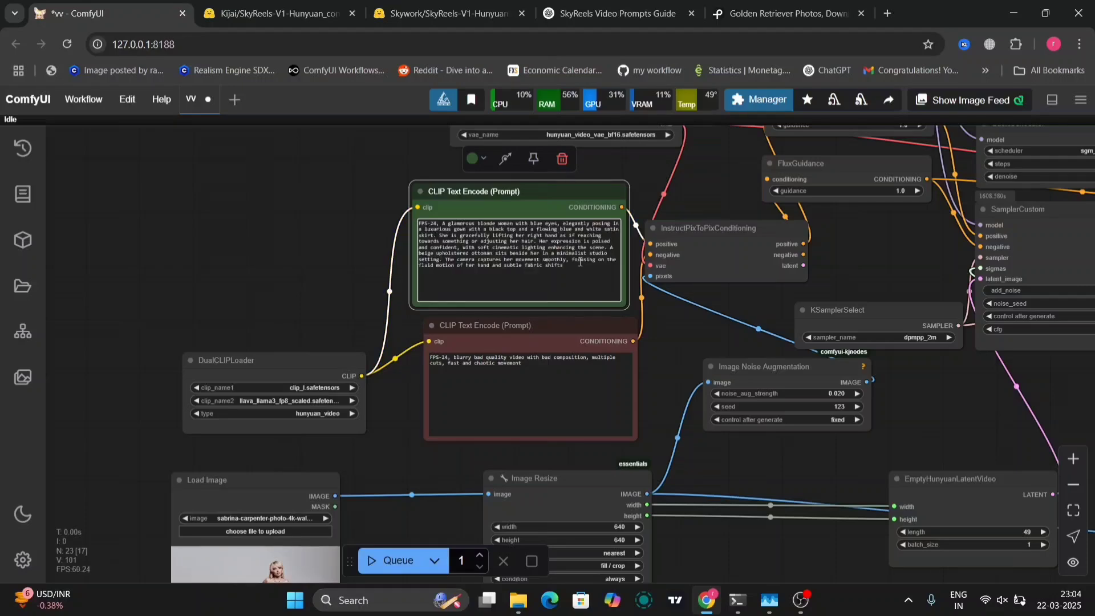
scroll(648, 315, "up", 7)
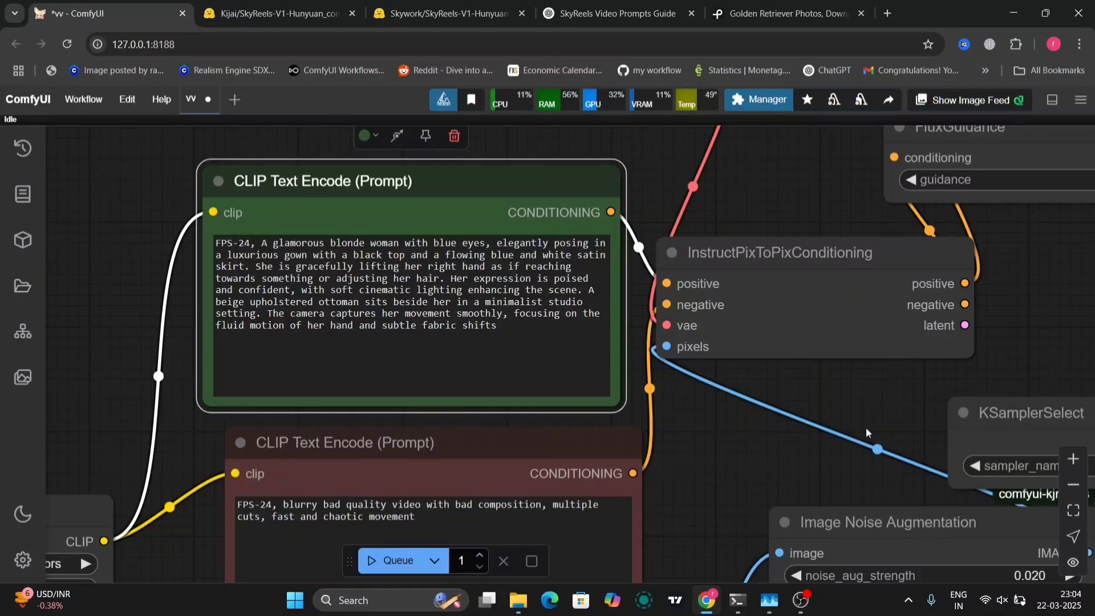
scroll(866, 427, "down", 5)
Set BasicScheduler's scheduler to beta and queue a new generation run
left_click_drag(973, 341, 702, 537)
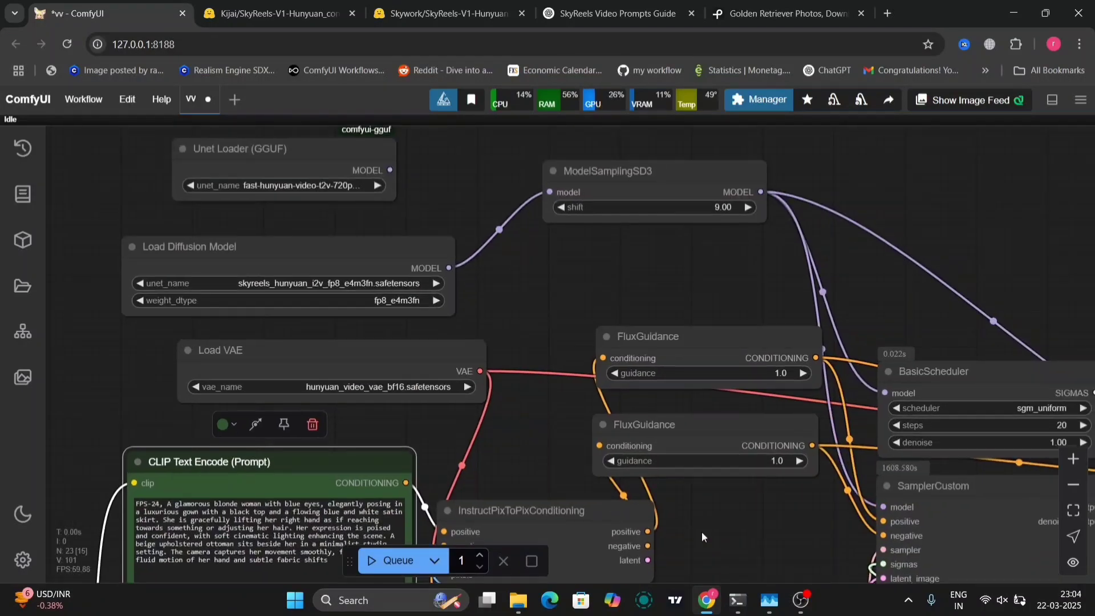
left_click_drag(888, 267, 725, 258)
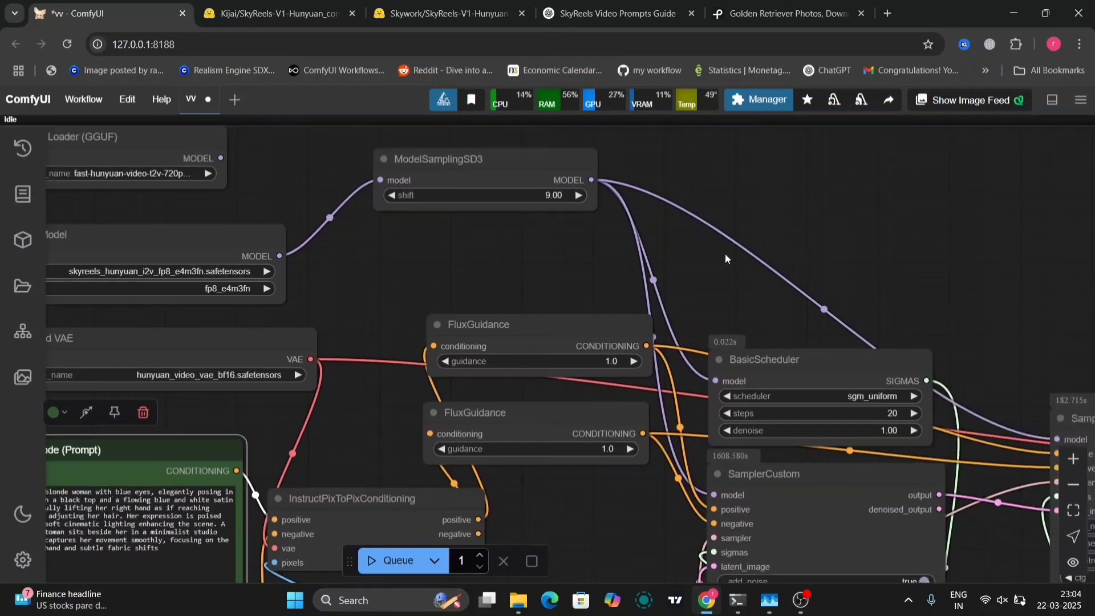
left_click(862, 395)
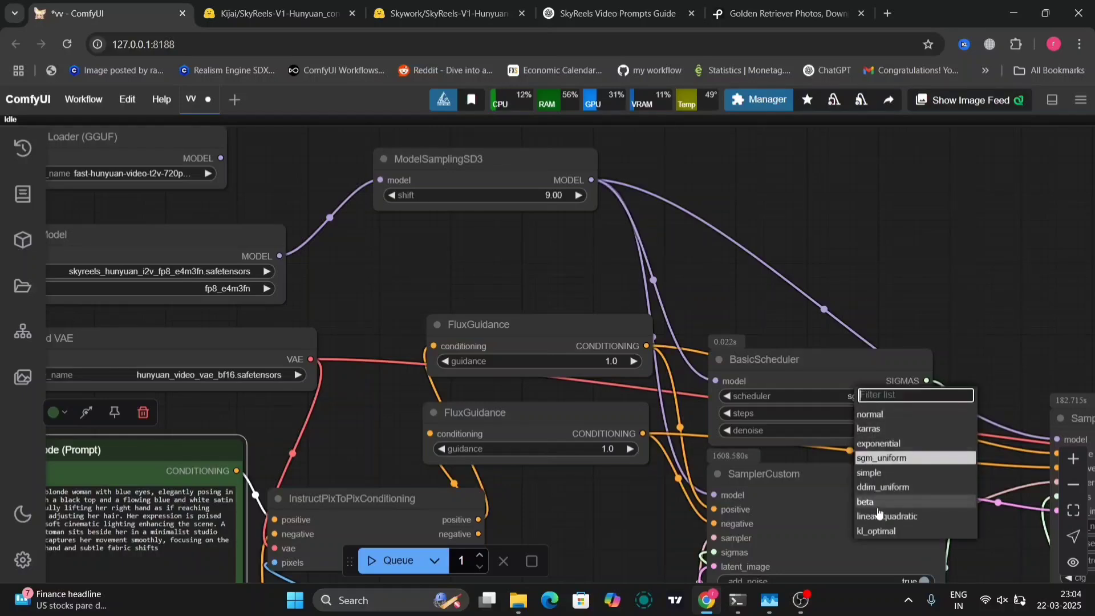
left_click(879, 502)
left_click_drag(977, 288, 808, 195)
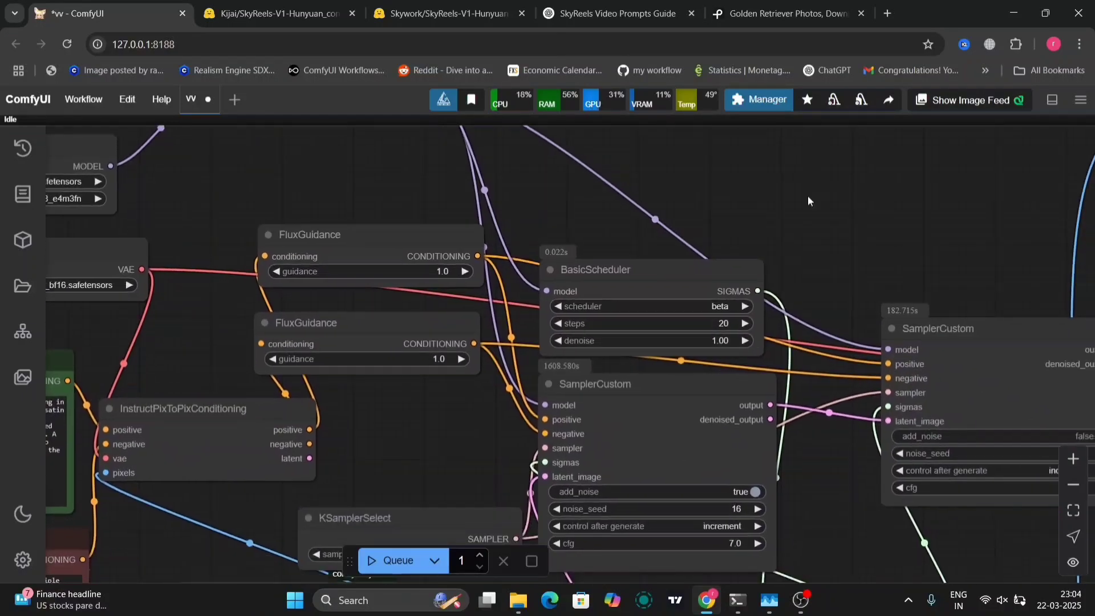
left_click(375, 561)
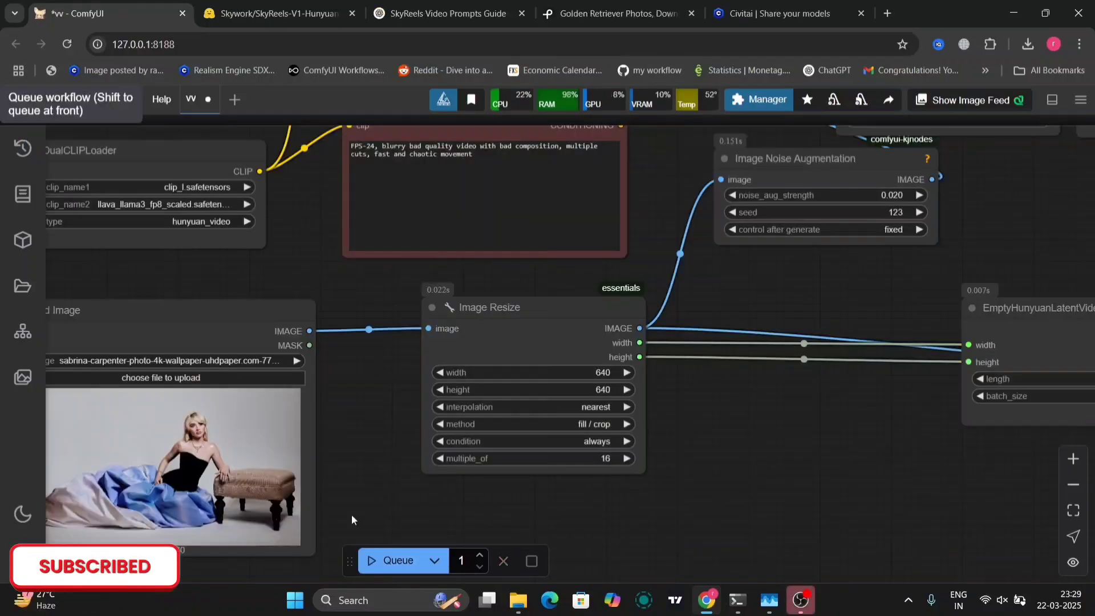
Pan across the prompt, sampler and latent video nodes while the run progresses
scroll(357, 495, "left", 5)
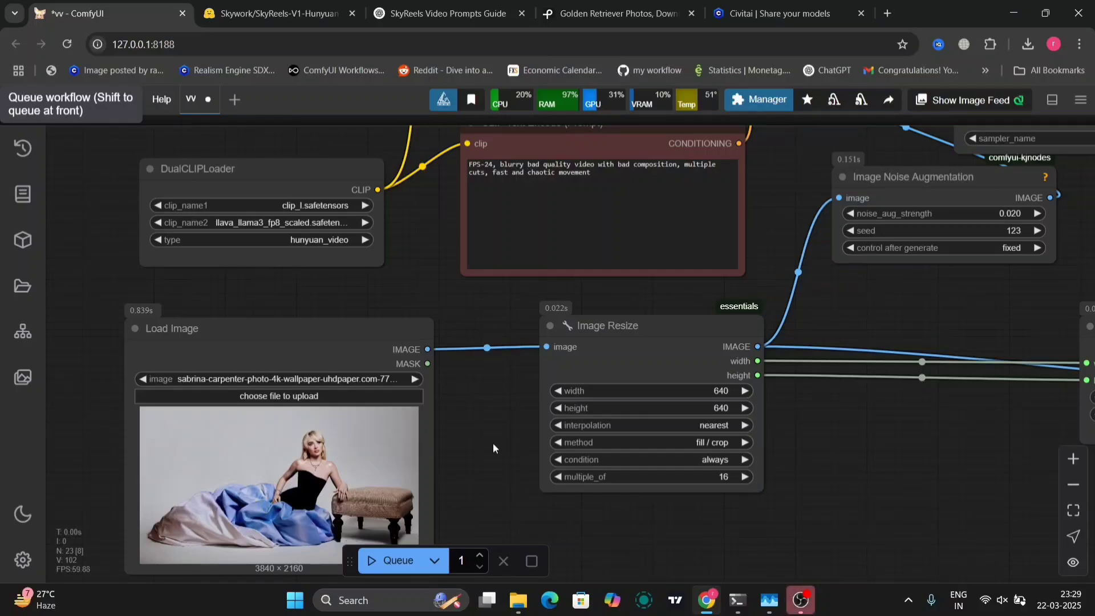
scroll(490, 453, "up", 5)
scroll(490, 453, "right", 3)
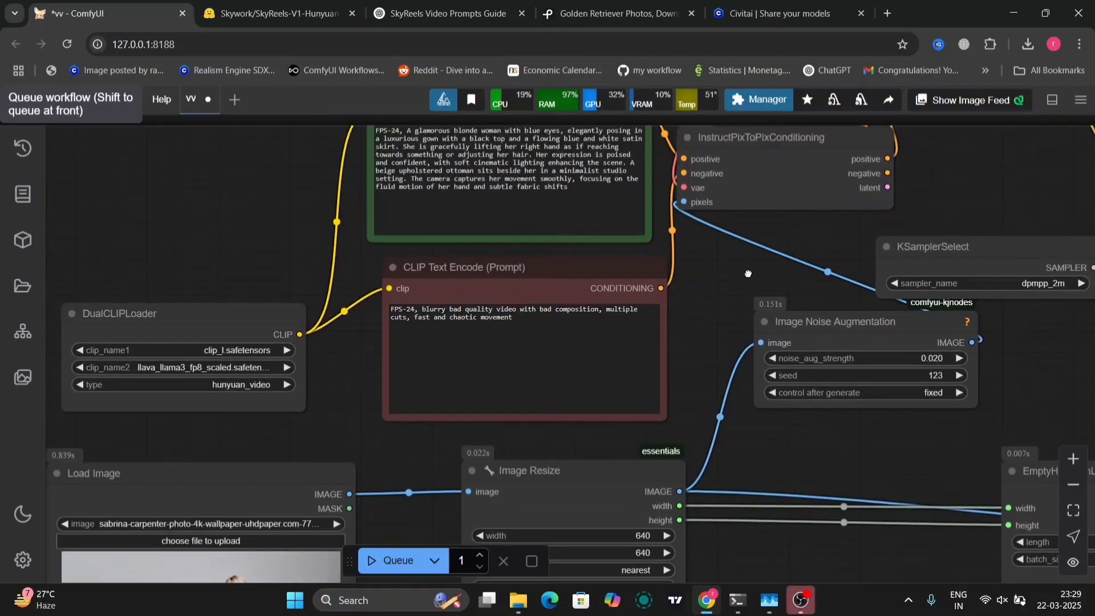
left_click_drag(748, 274, 718, 391)
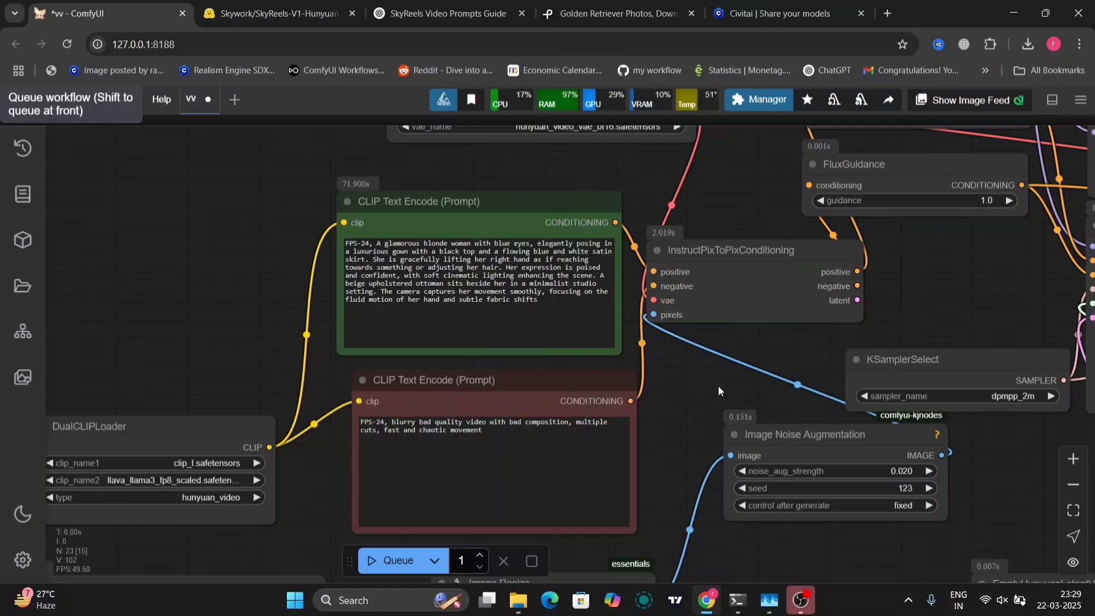
scroll(984, 274, "down", 5)
left_click_drag(984, 274, 772, 331)
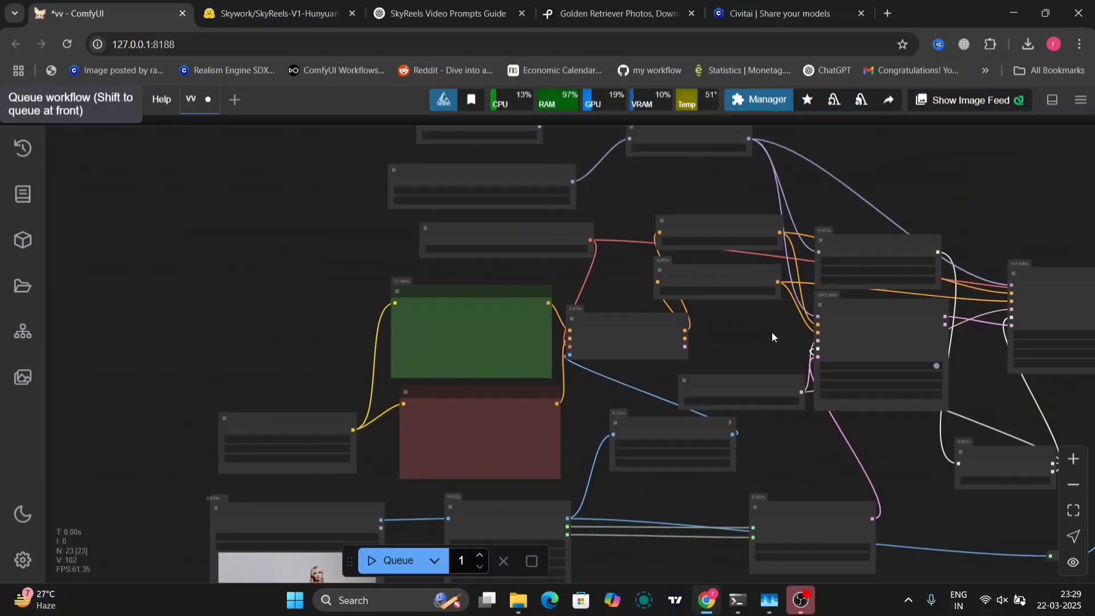
scroll(772, 332, "up", 5)
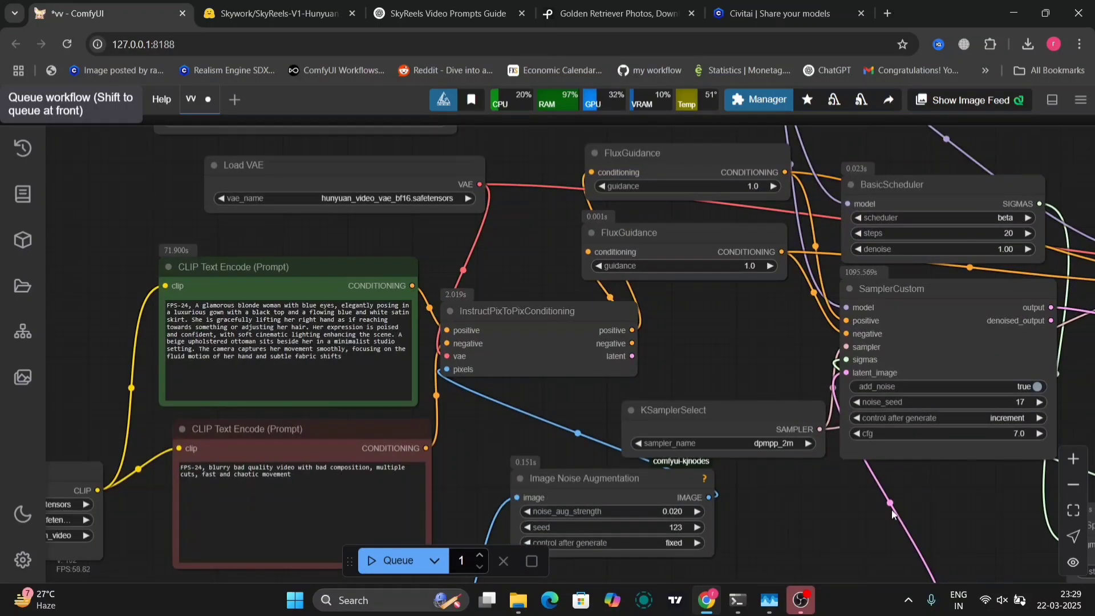
left_click_drag(936, 512, 714, 388)
scroll(713, 388, "down", 3)
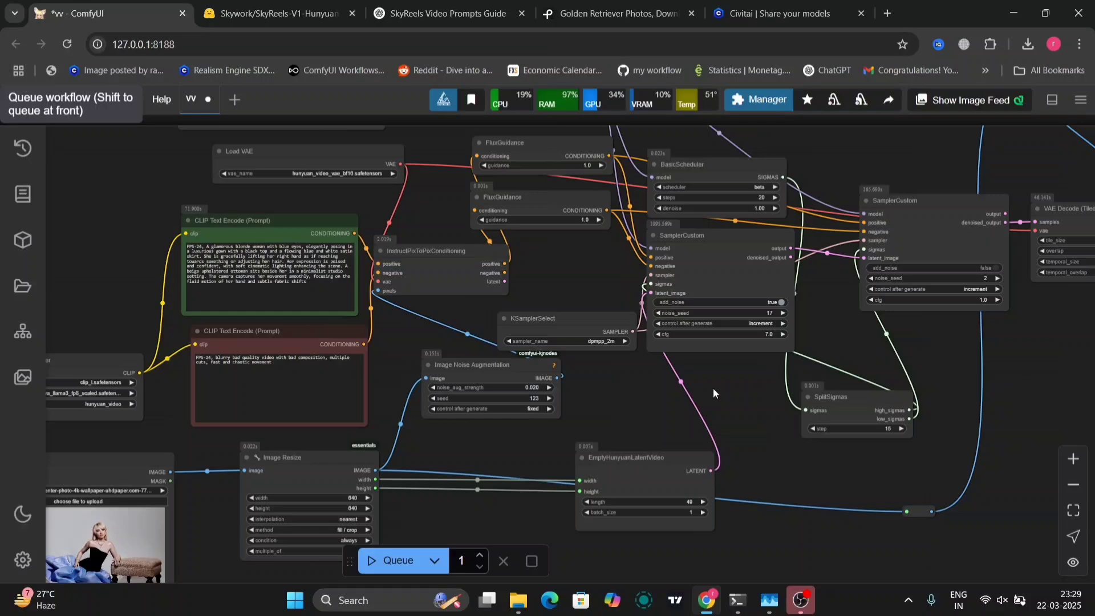
scroll(886, 509, "down", 5)
Enlarge the video output preview and save it as SkyReelHyVidComfyNative_00004.mp4
left_click_drag(850, 450, 816, 446)
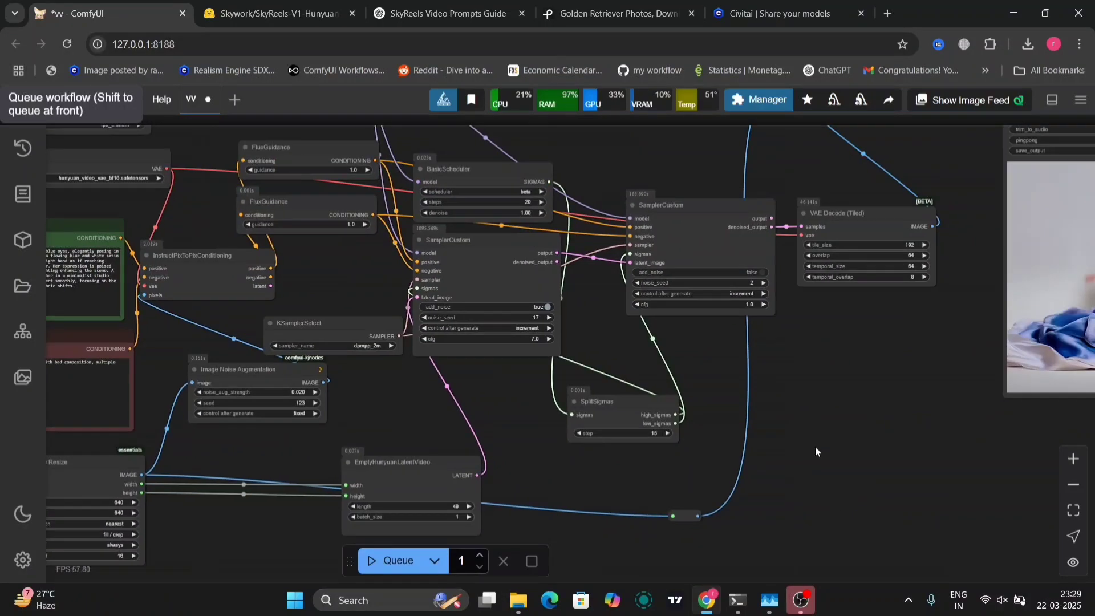
scroll(473, 573, "up", 5)
left_click_drag(473, 572, 457, 548)
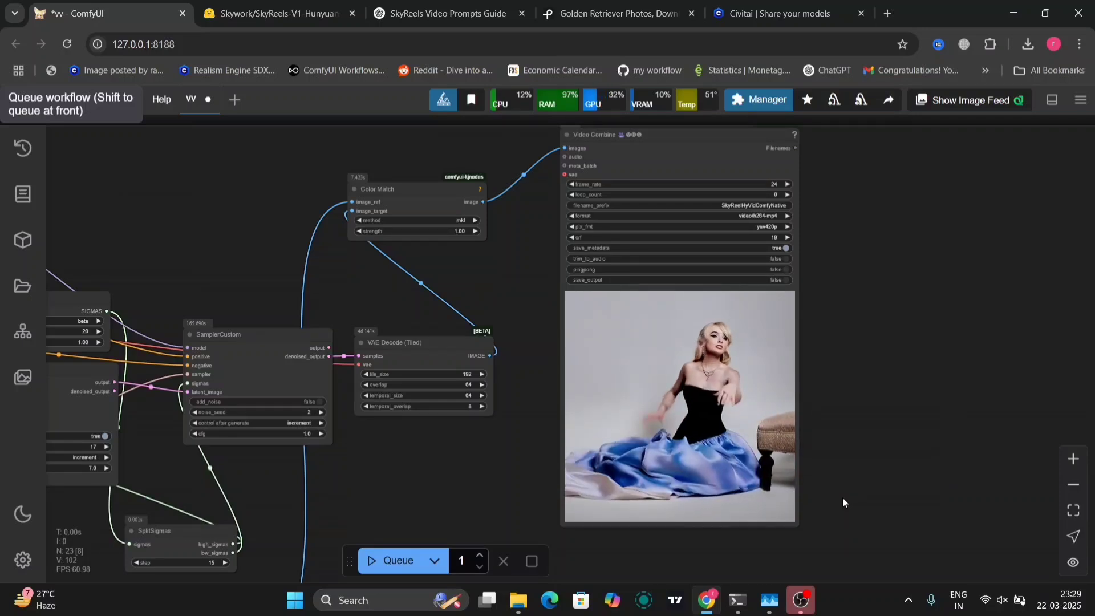
left_click_drag(797, 525, 909, 517)
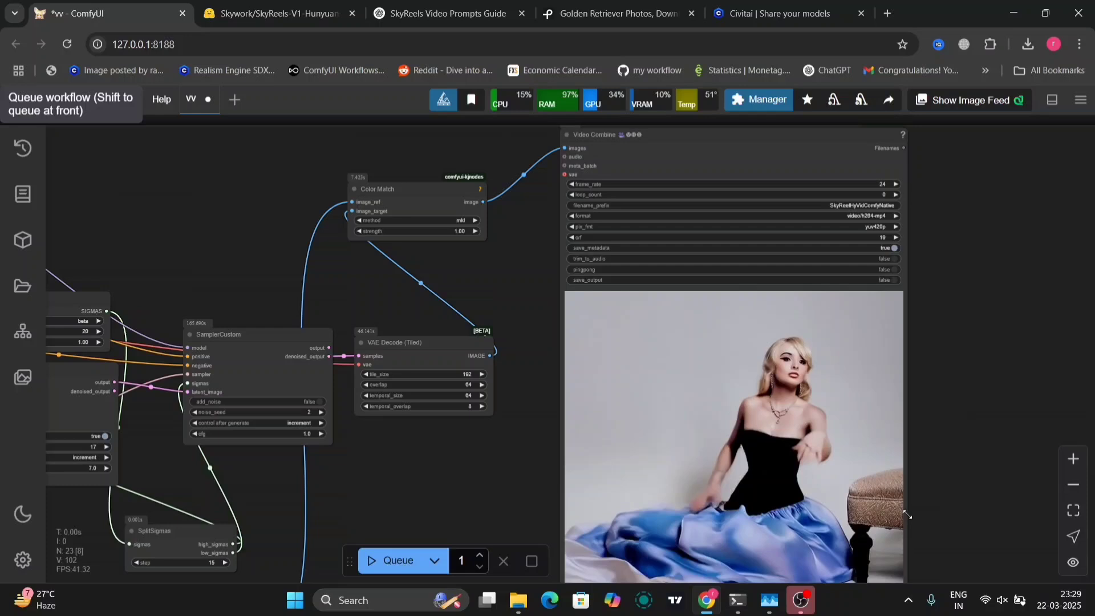
left_click_drag(975, 481, 961, 411)
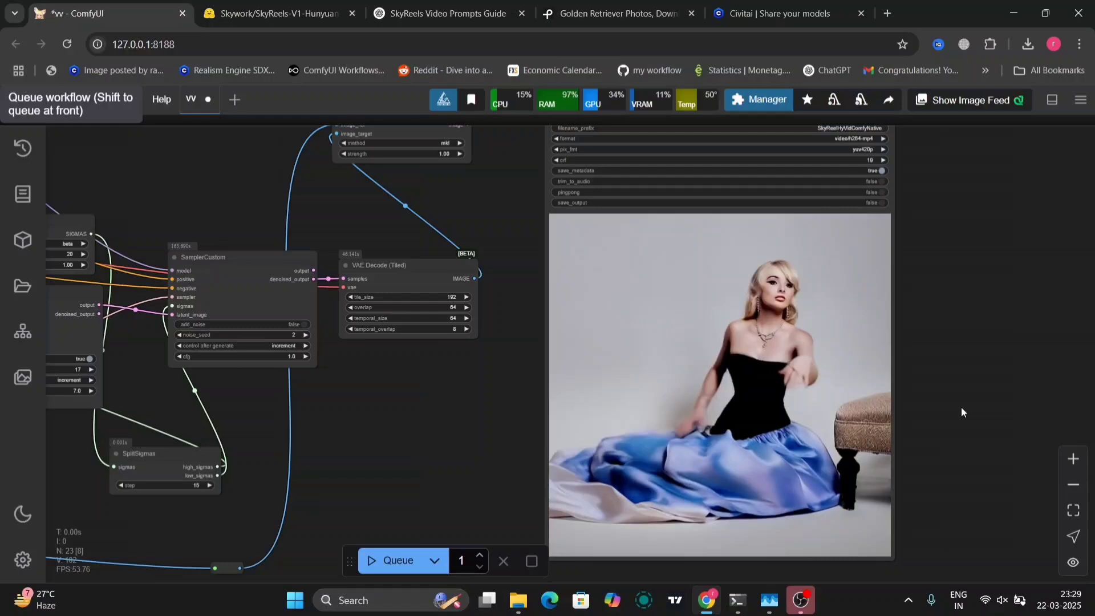
right_click(767, 395)
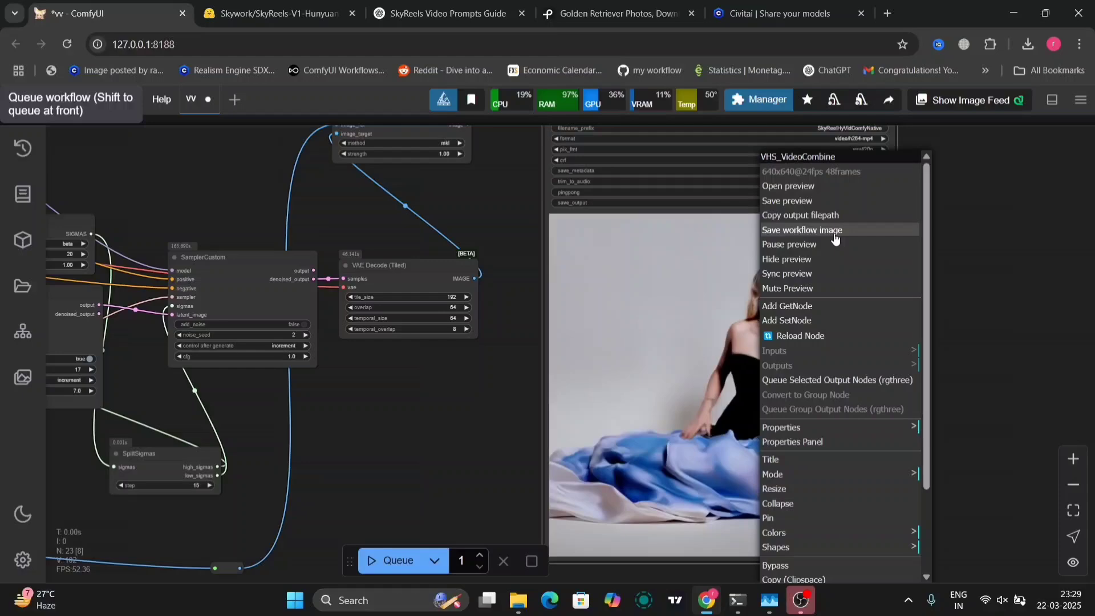
left_click(795, 201)
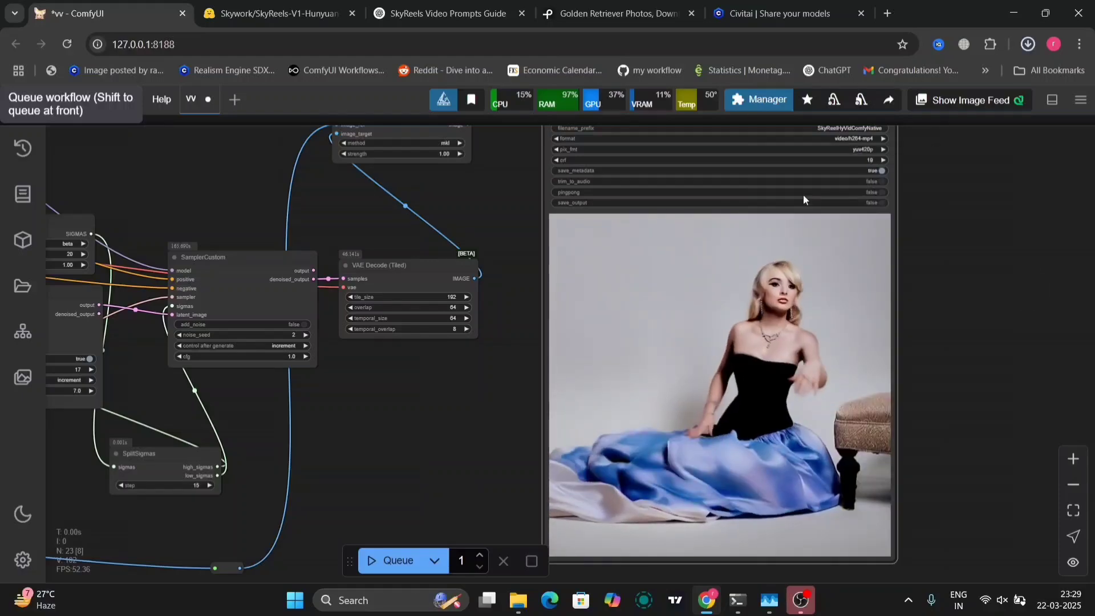
left_click_drag(502, 440, 782, 448)
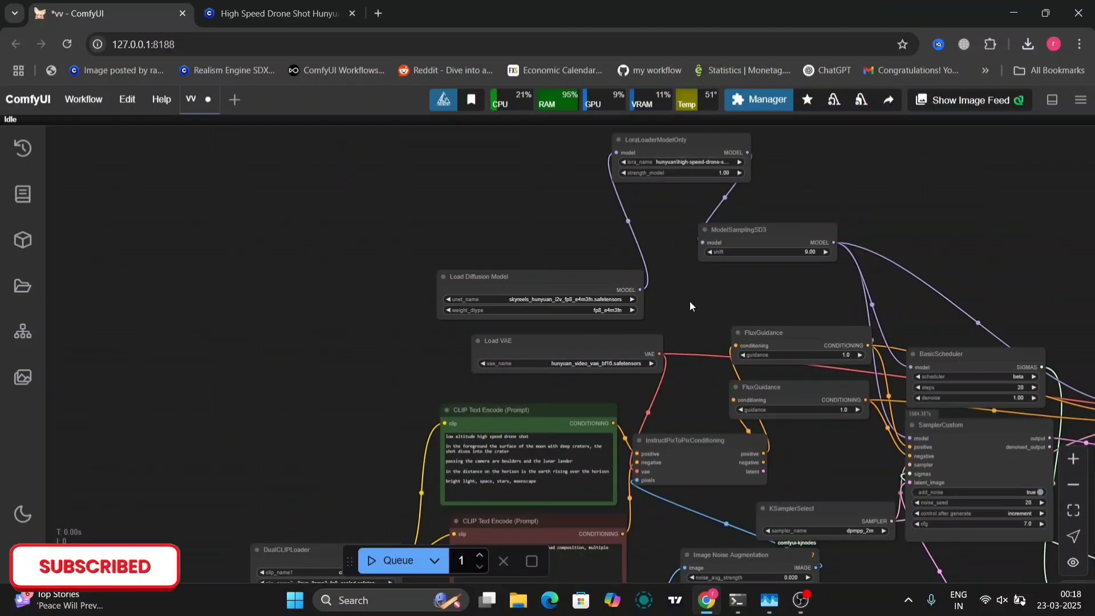
Locate the LoraLoaderModelOnly node holding the drone-shot LoRA, then bring up its Civitai page
scroll(691, 303, "up", 8)
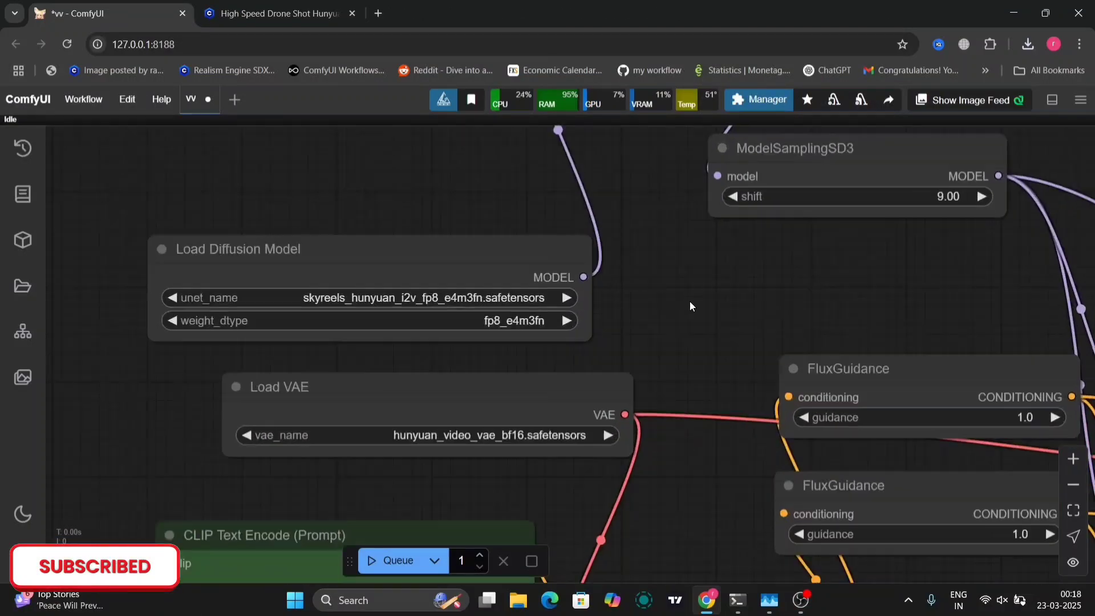
left_click_drag(620, 311, 370, 613)
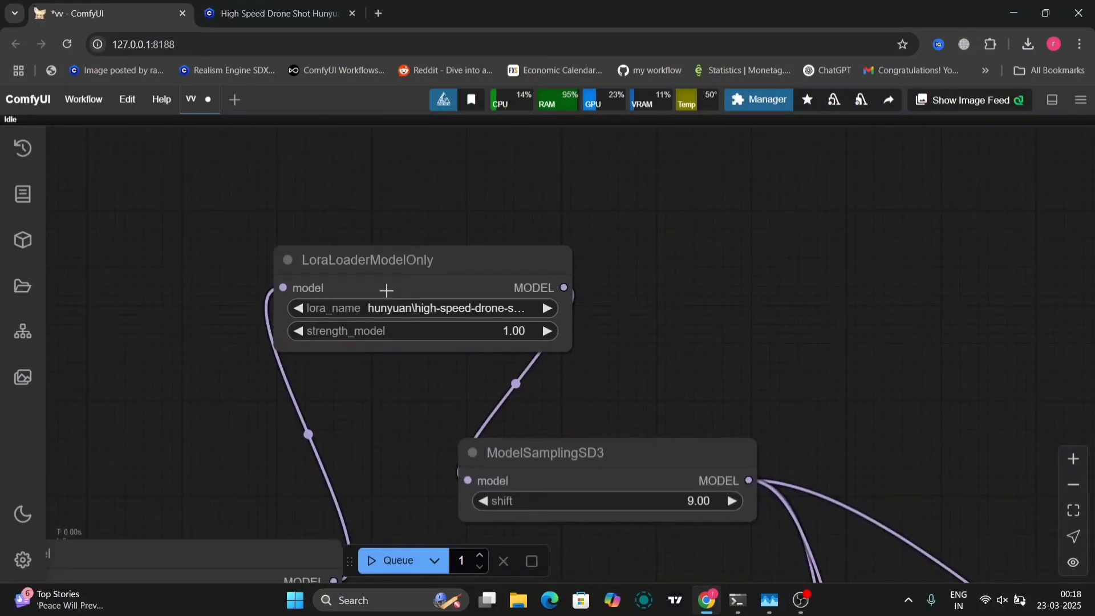
left_click_drag(400, 257, 366, 230)
left_click_drag(640, 369, 667, 200)
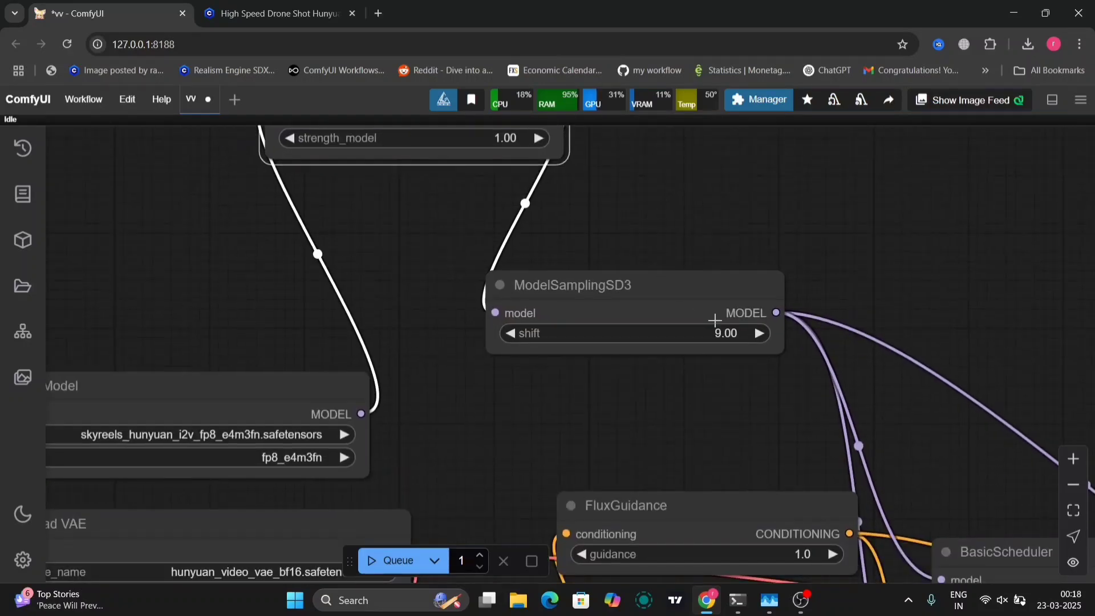
scroll(758, 413, "down", 4)
left_click_drag(408, 282, 428, 176)
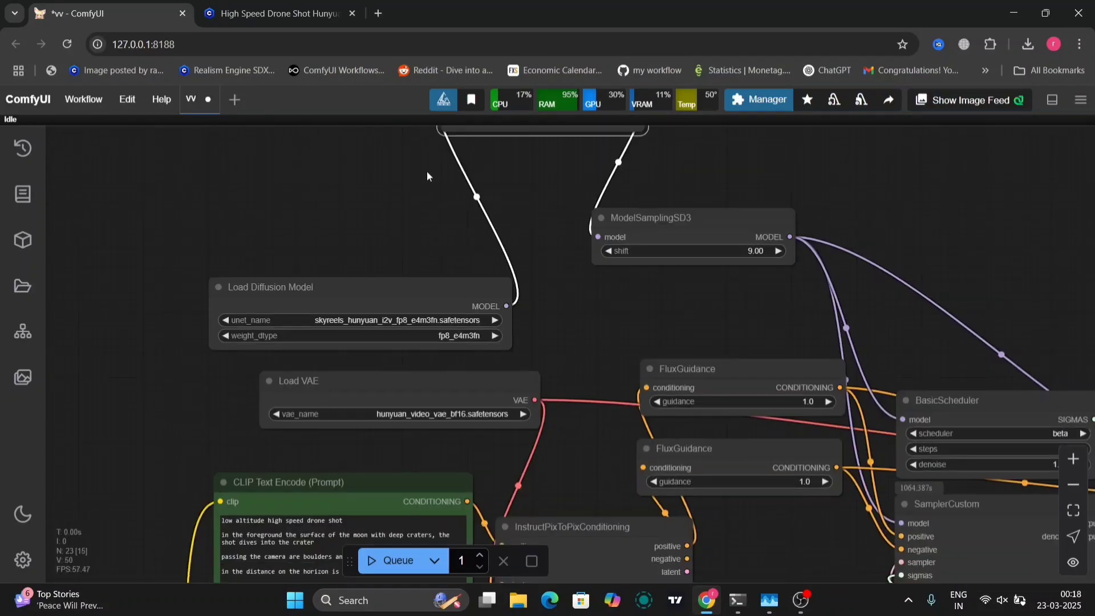
left_click(280, 13)
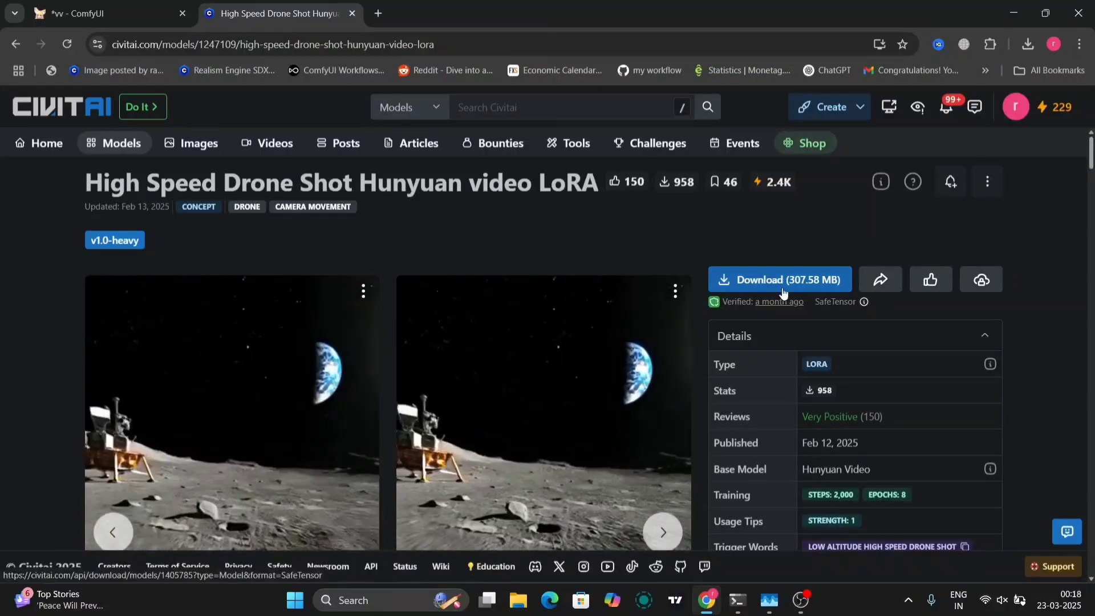
Scroll through the High Speed Drone Shot LoRA's details and description, then launch File Explorer
scroll(888, 398, "down", 4)
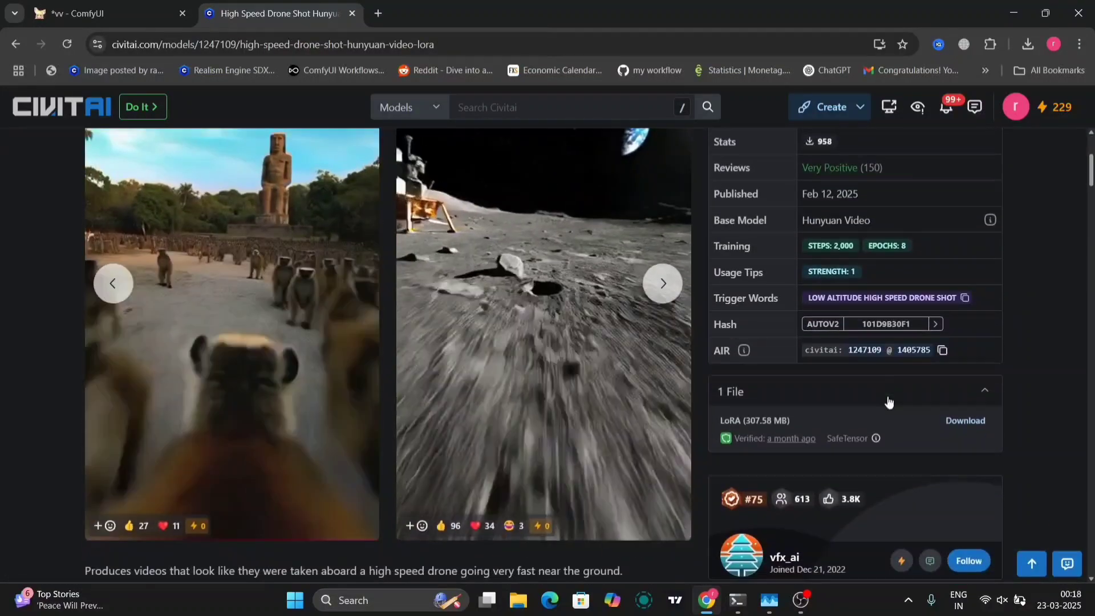
scroll(887, 401, "down", 4)
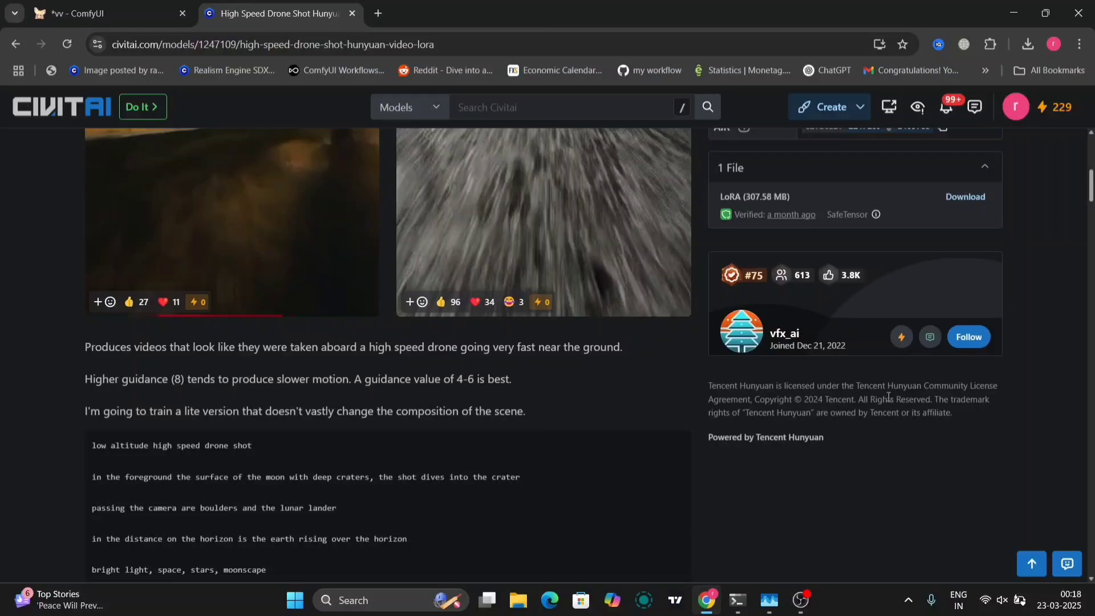
scroll(889, 396, "up", 5)
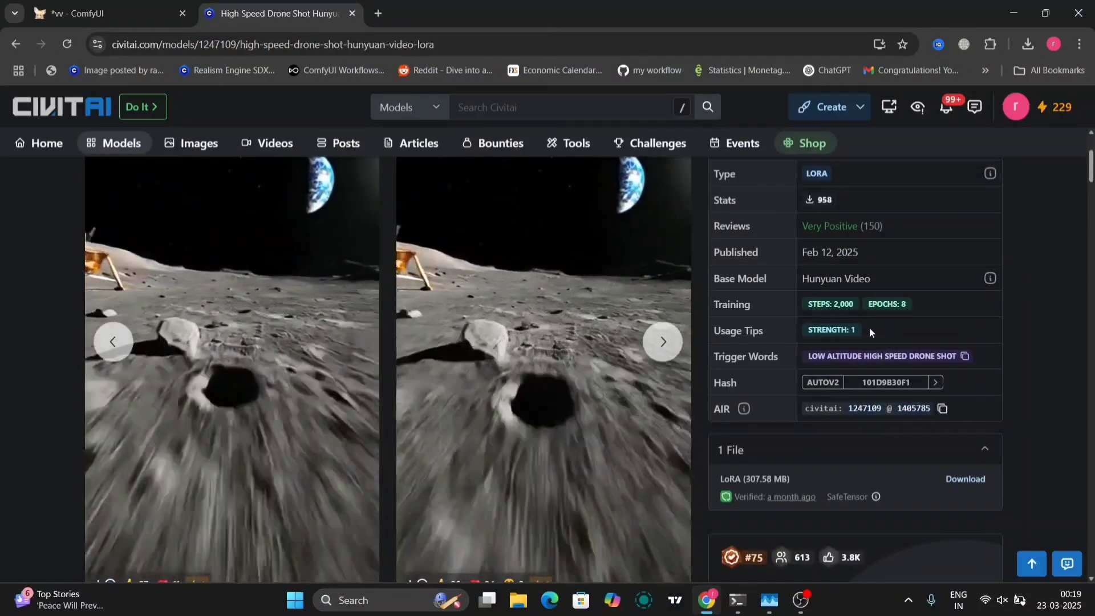
left_click(519, 609)
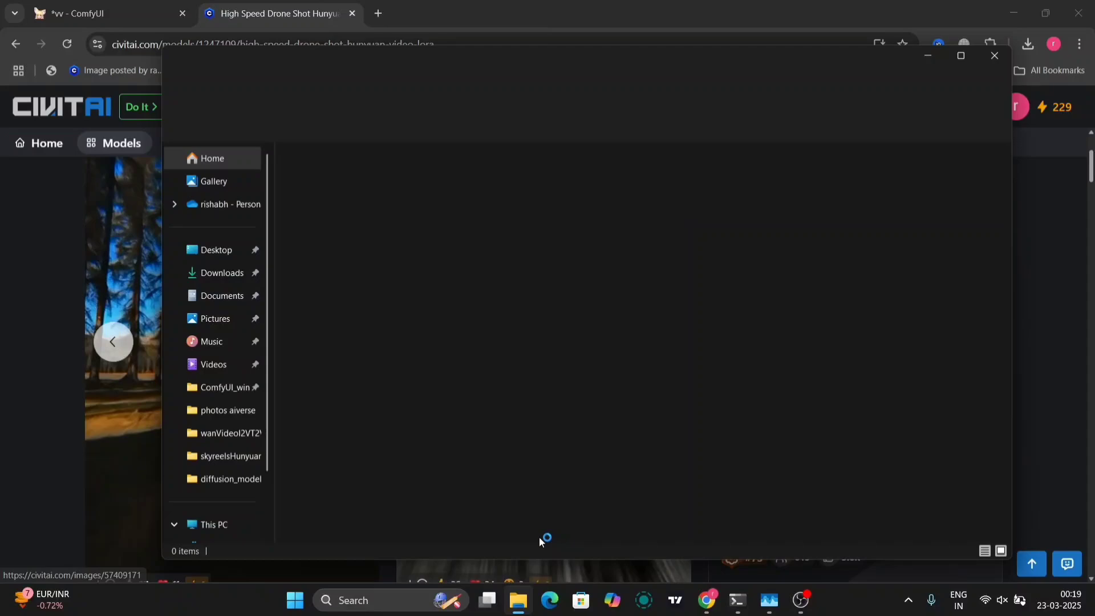
Confirm the drone-shot LoRA is in ComfyUI_windows_portable/ComfyUI/models/loras/hunyuan, then return to ComfyUI
left_click(231, 388)
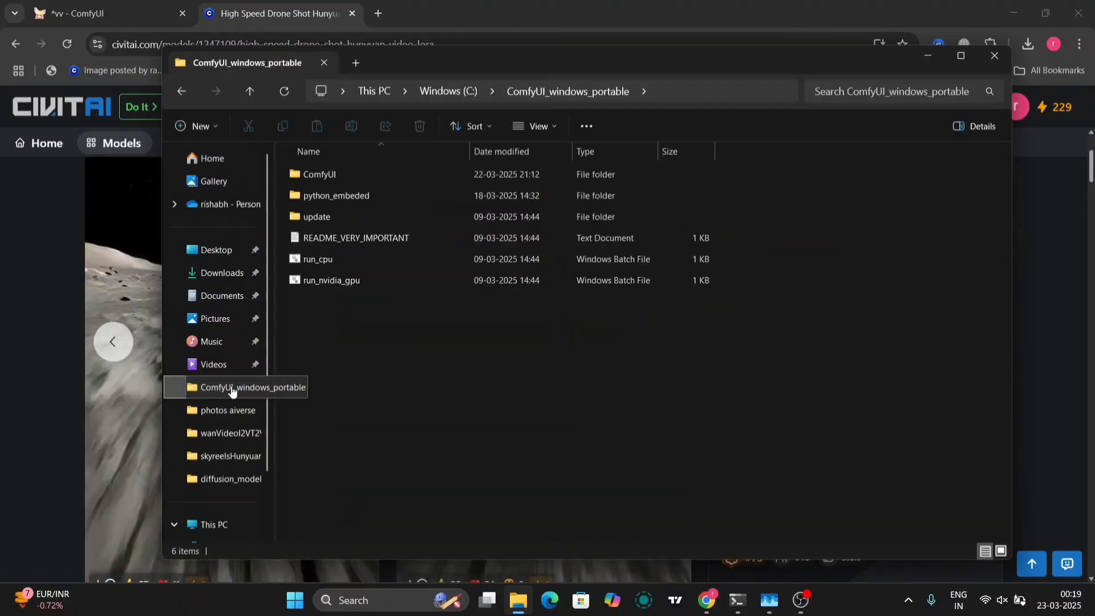
double_click(384, 173)
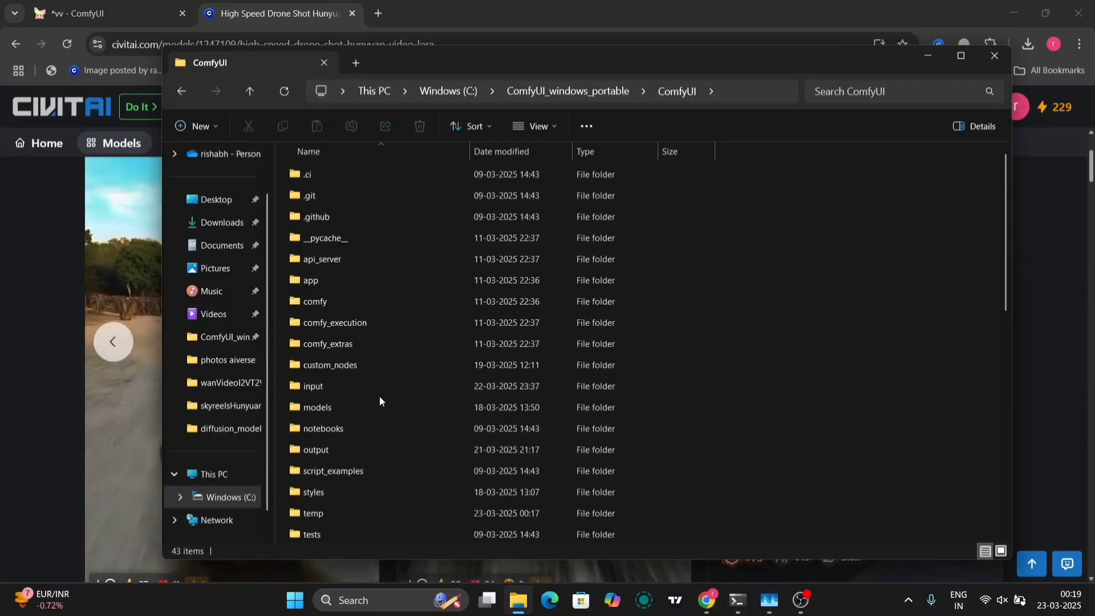
double_click(358, 408)
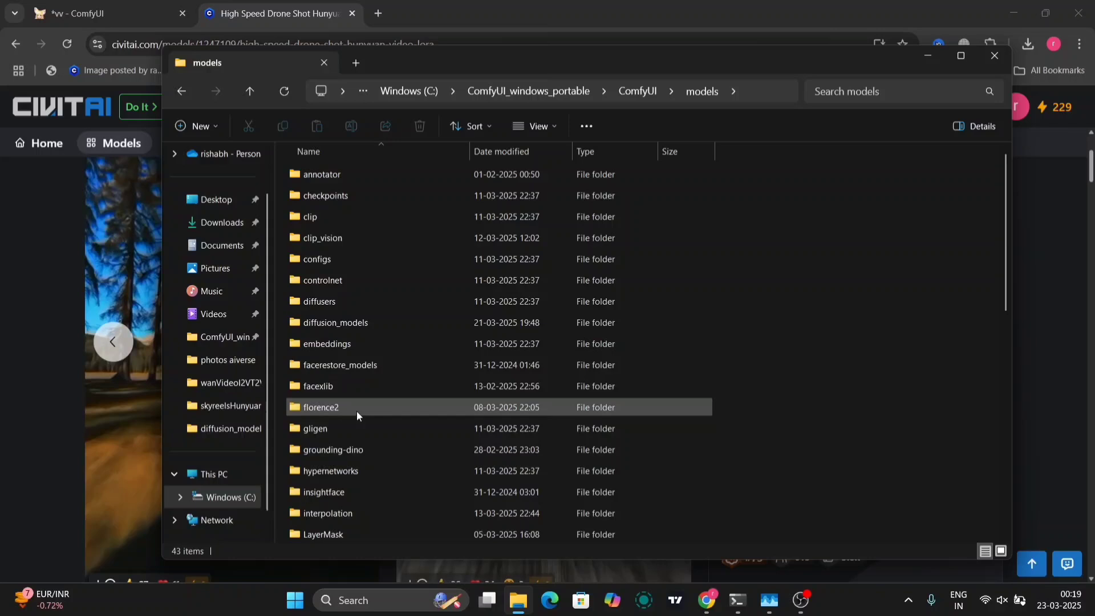
scroll(357, 411, "down", 5)
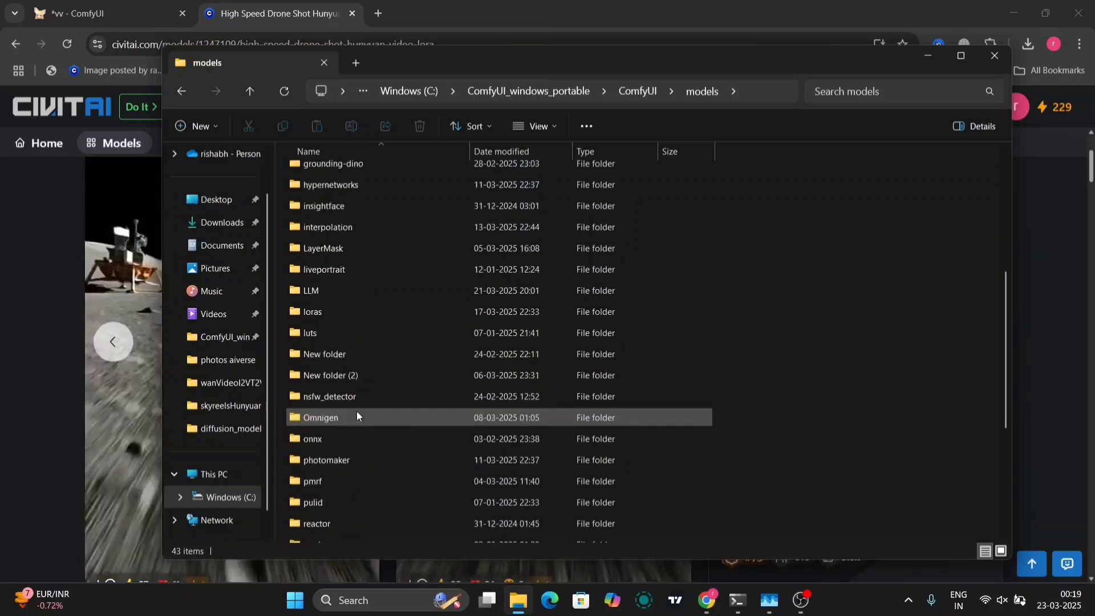
double_click(332, 311)
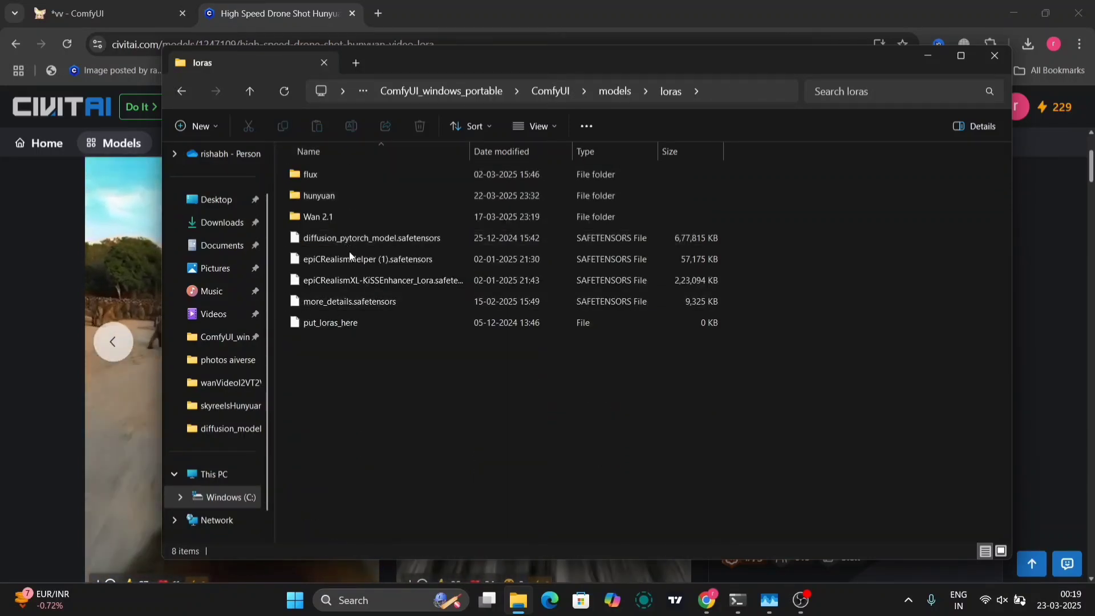
double_click(370, 197)
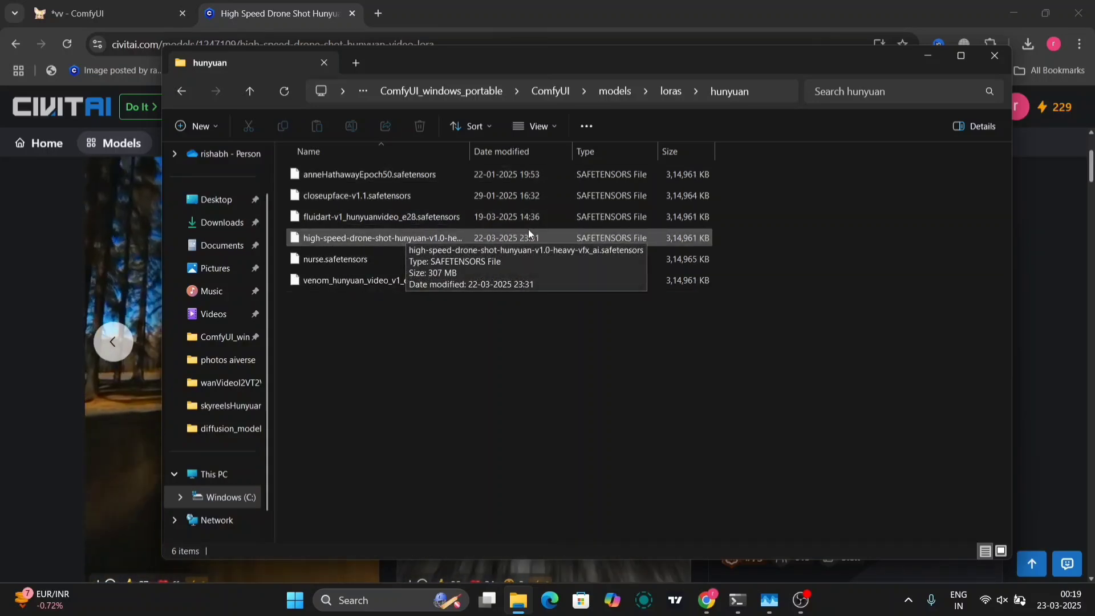
left_click(995, 60)
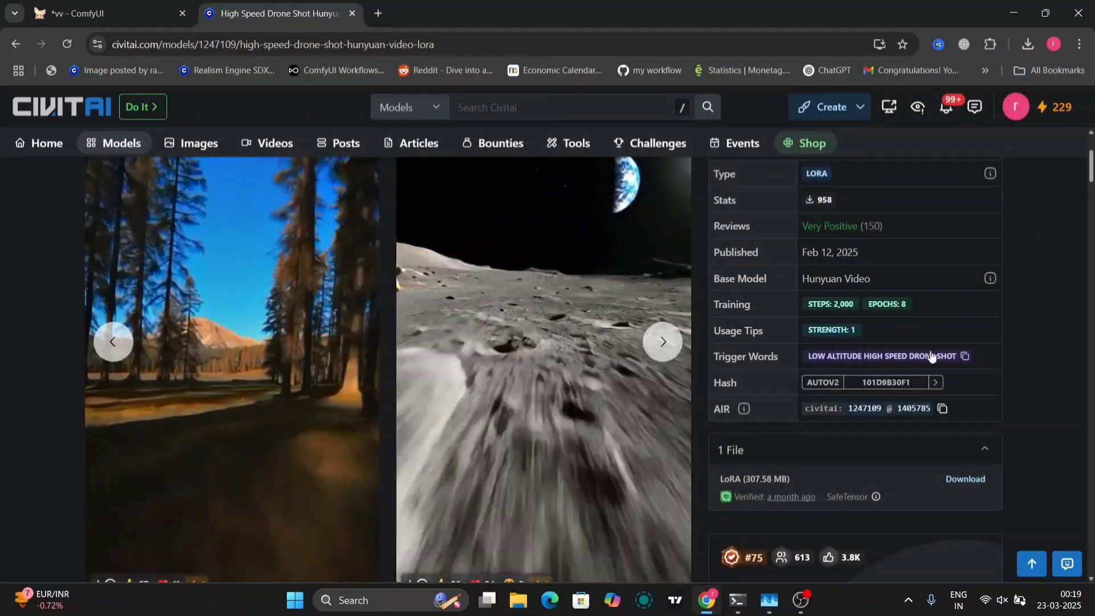
left_click(115, 5)
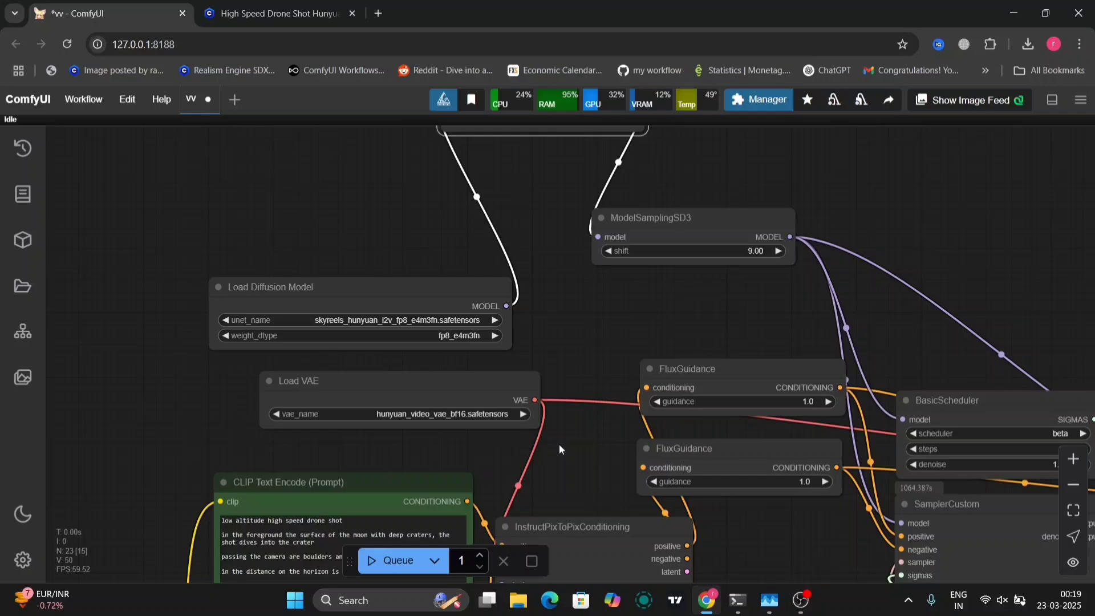
Select the trigger-word line at the start of the positive prompt
left_click_drag(559, 444, 575, 232)
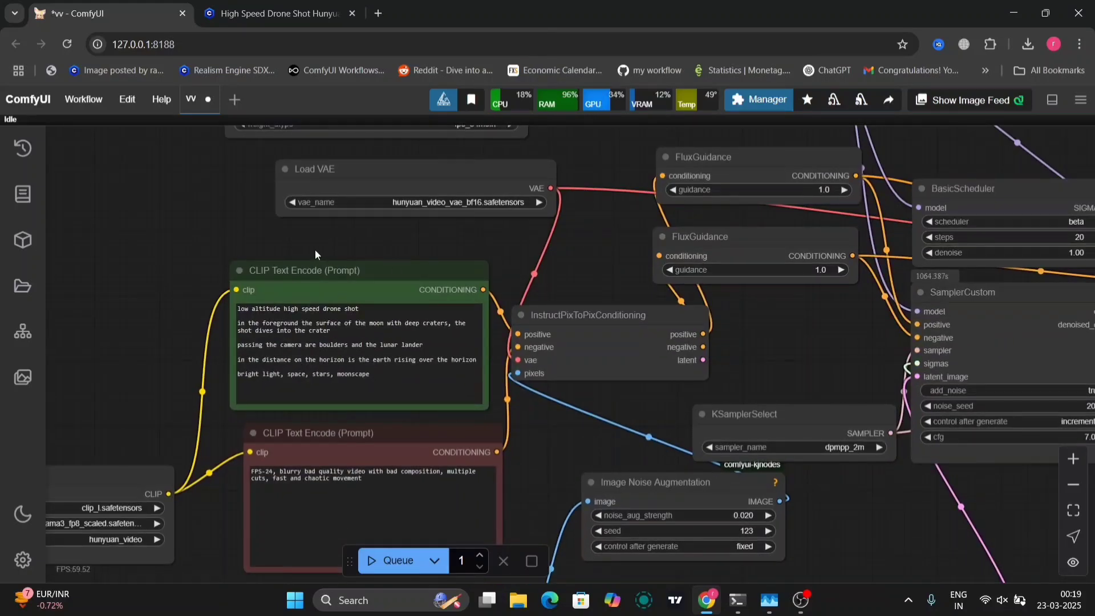
scroll(315, 249, "up", 5)
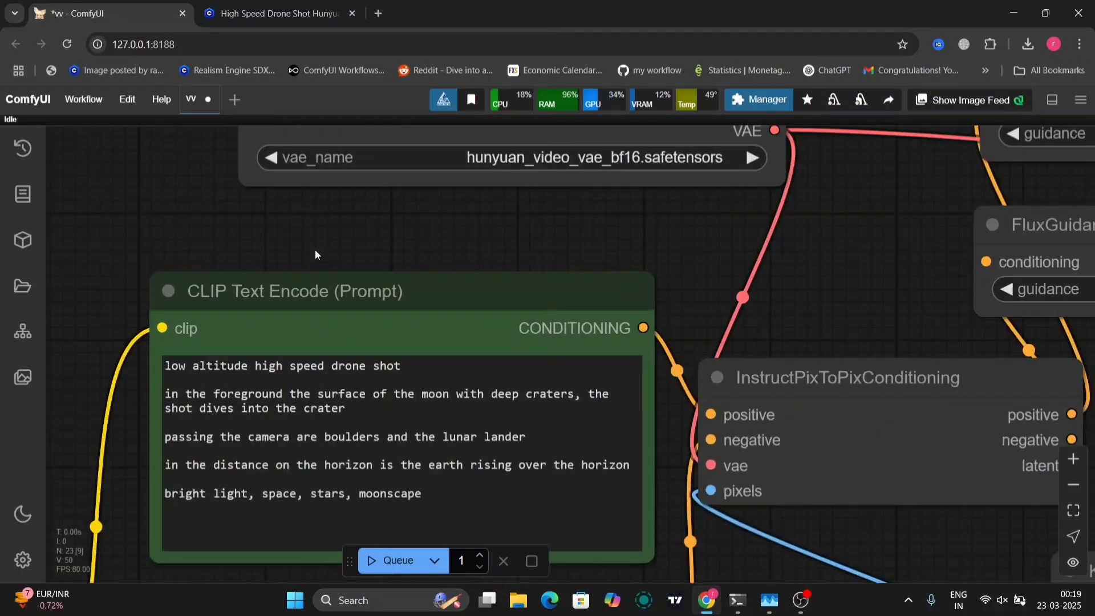
left_click(426, 370)
key("End")
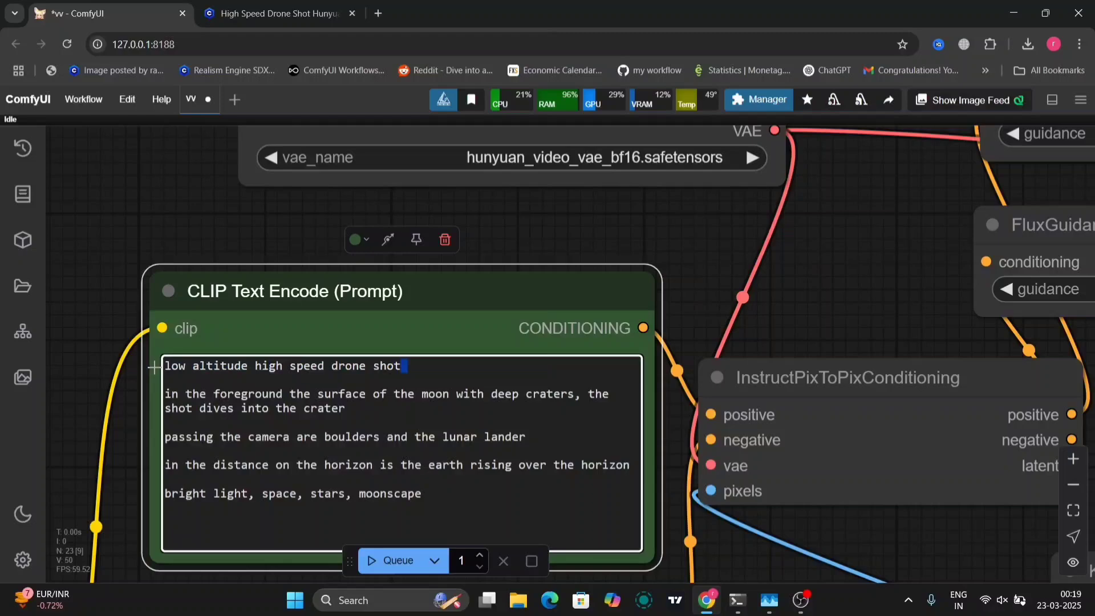
key("shift+Home")
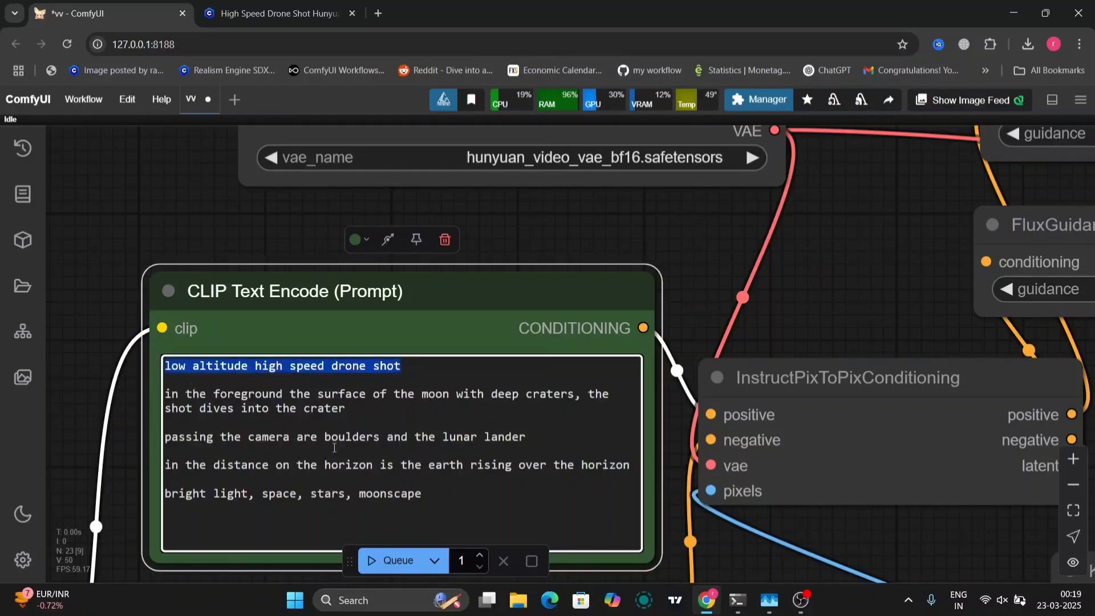
scroll(116, 405, "down", 5)
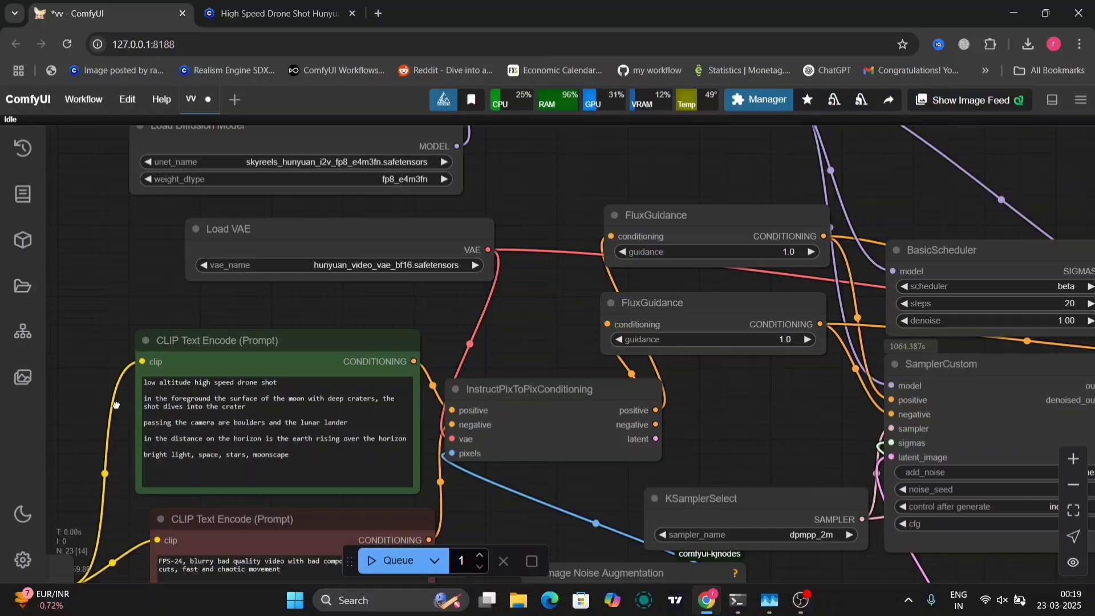
Pan past the negative prompt, Load Image and sampler nodes to the finished Earth-over-Moon preview
left_click_drag(116, 405, 397, 99)
scroll(342, 366, "down", 5)
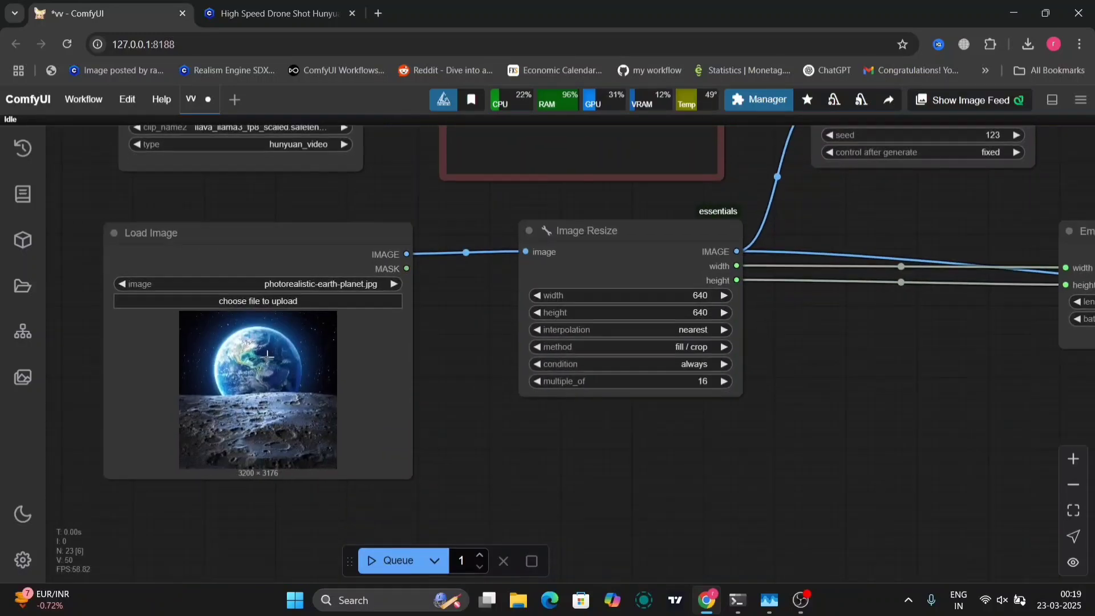
scroll(262, 361, "up", 5)
scroll(262, 361, "down", 5)
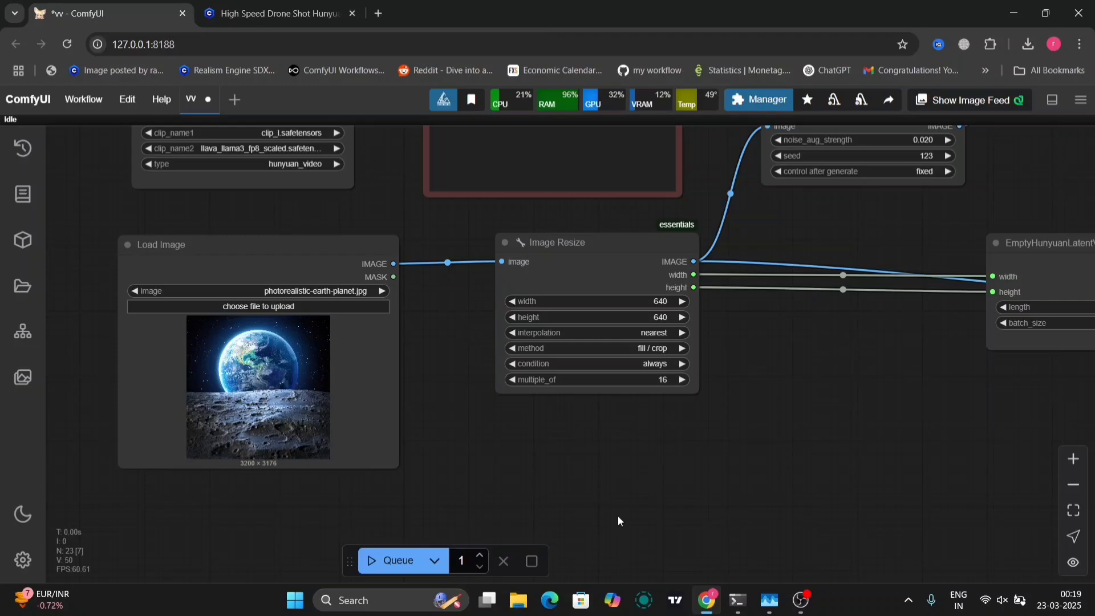
left_click_drag(851, 378, 333, 529)
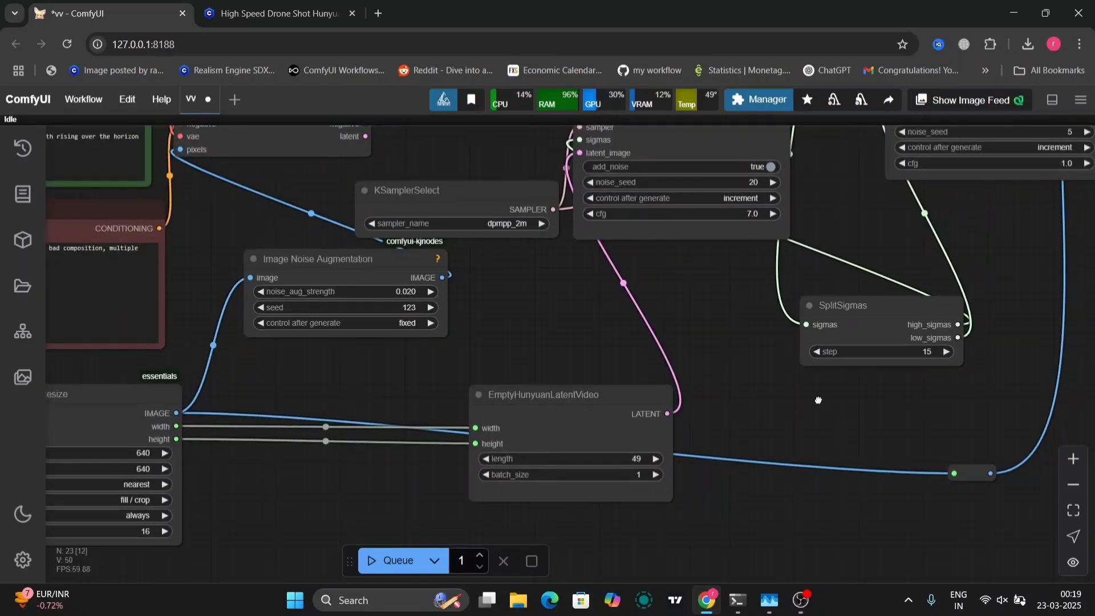
left_click_drag(819, 401, 742, 511)
left_click_drag(728, 243, 751, 382)
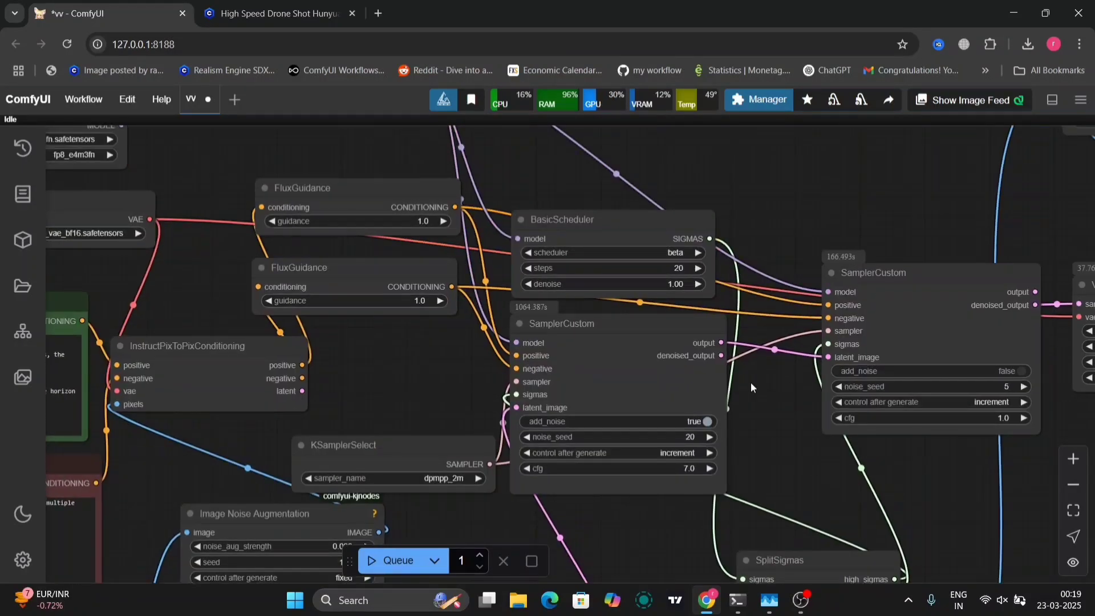
left_click_drag(1014, 513, 447, 417)
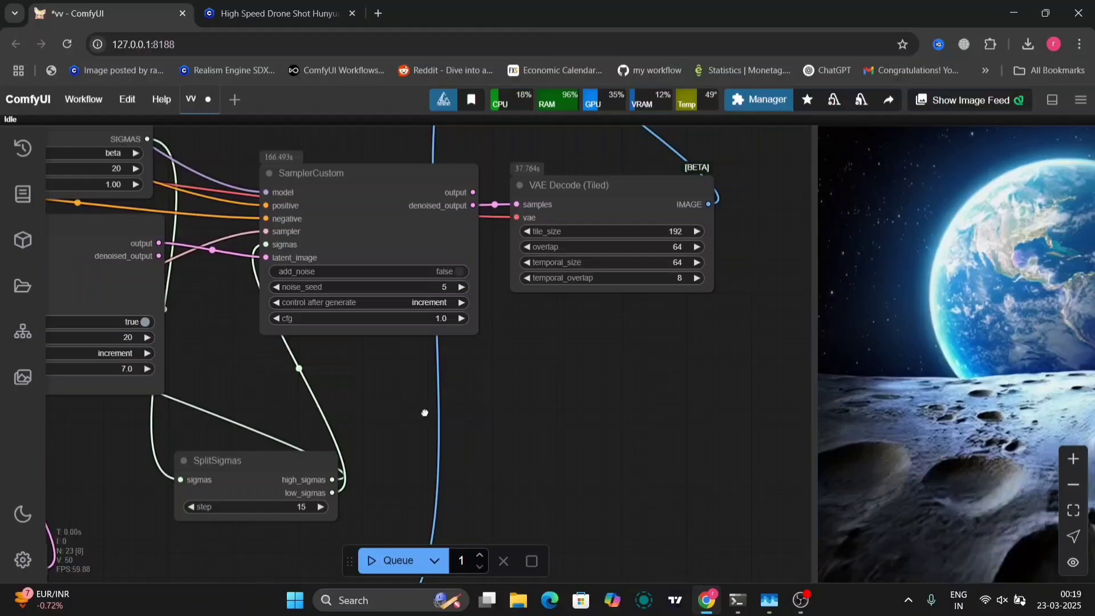
left_click_drag(665, 441, 220, 398)
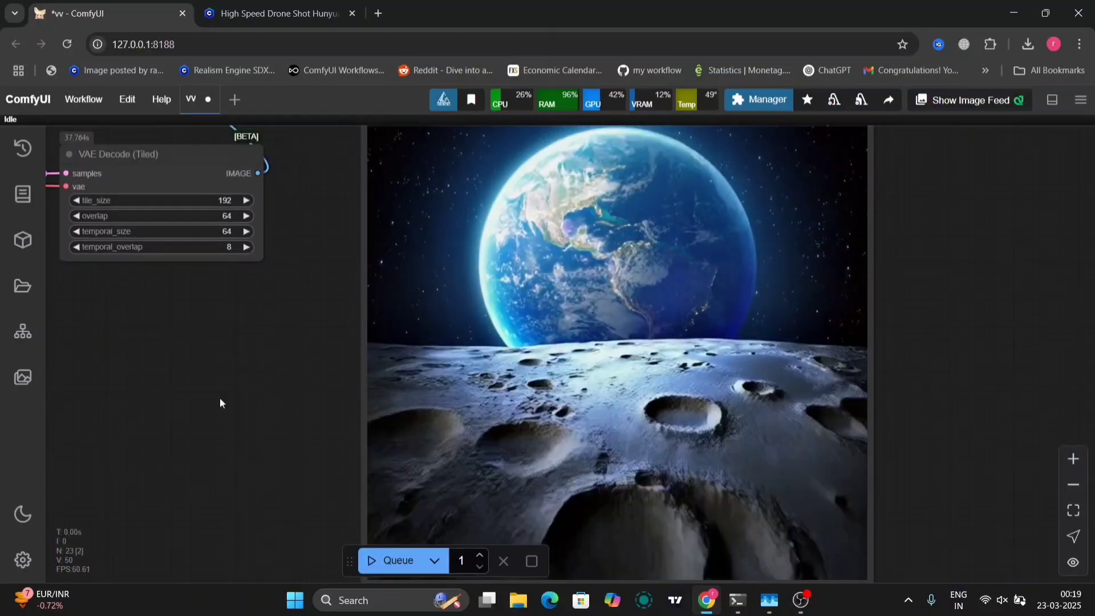
scroll(220, 399, "down", 2)
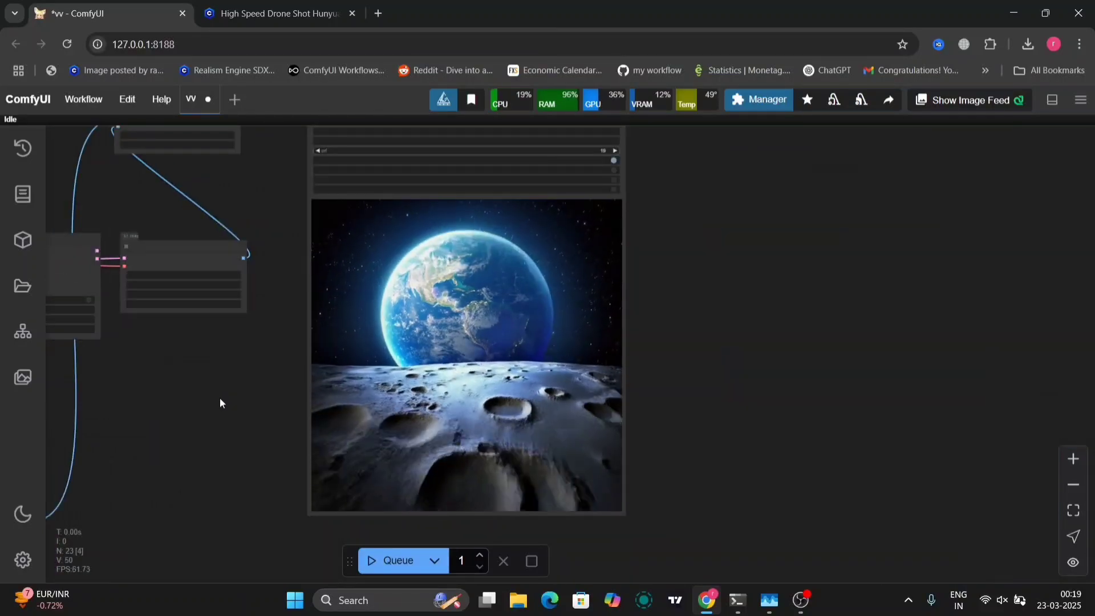
Save the workflow image SkyReelHyVidComfyNative_00005.png and download the generated video from VHS_VideoCombine
right_click(454, 378)
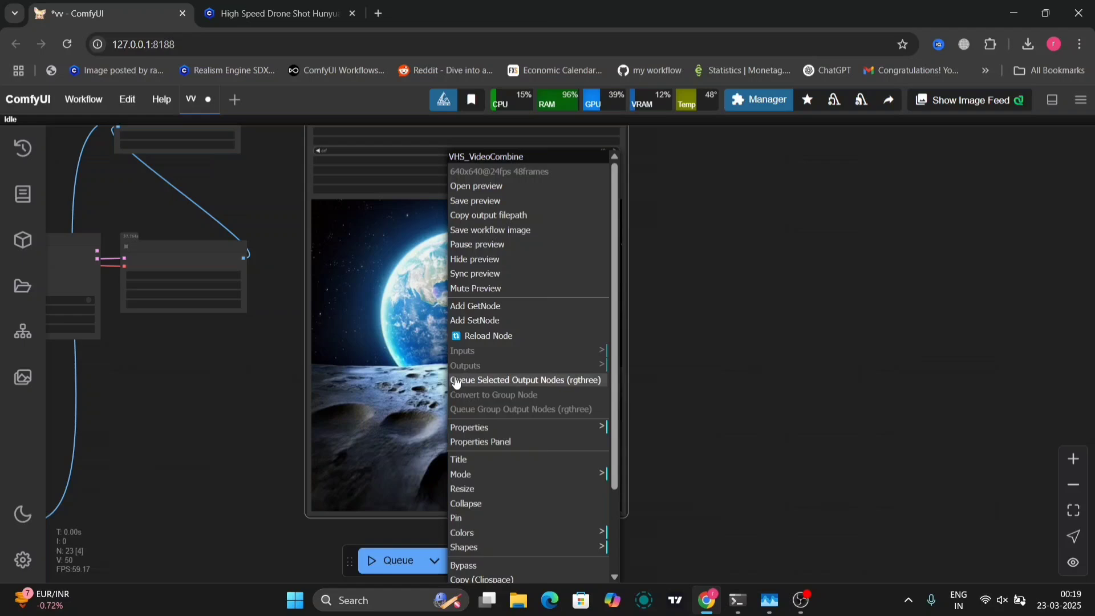
left_click(531, 231)
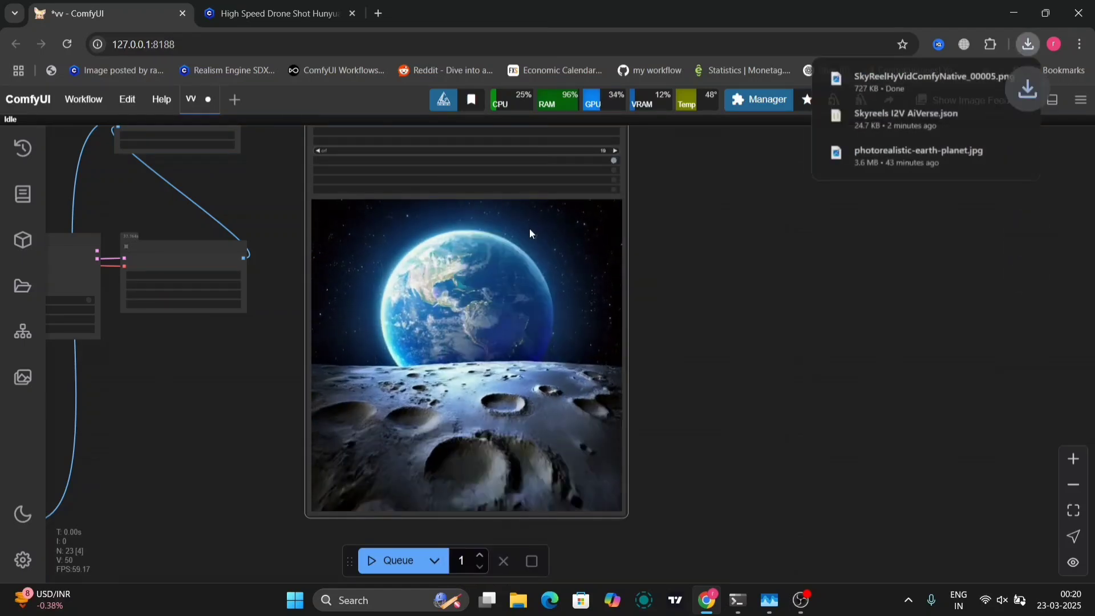
right_click(574, 252)
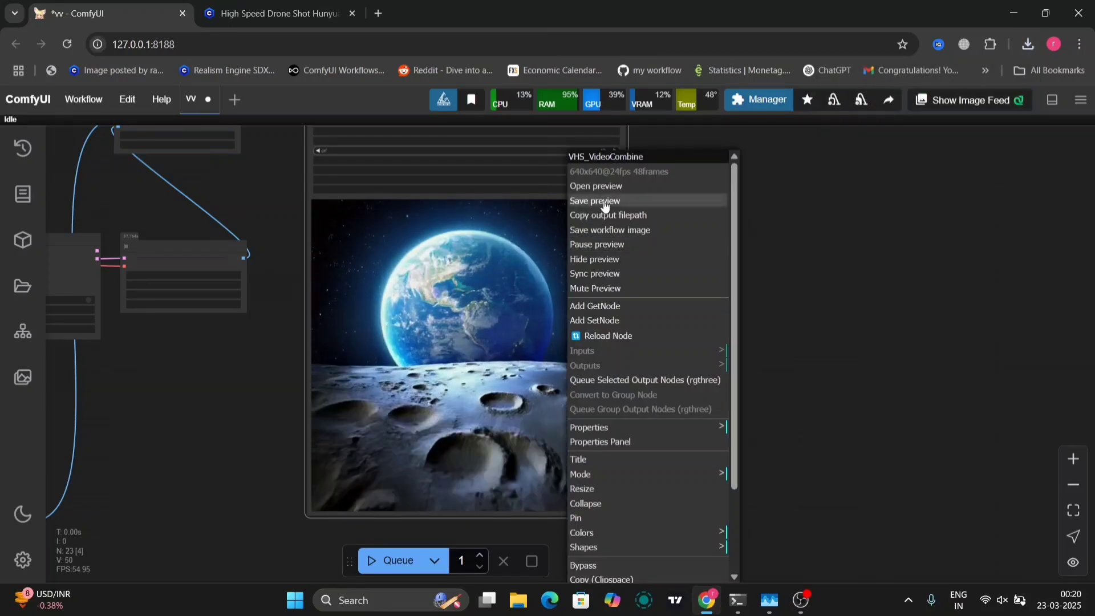
left_click(596, 201)
Pan the graph back toward the model loader nodes
left_click_drag(684, 303, 807, 255)
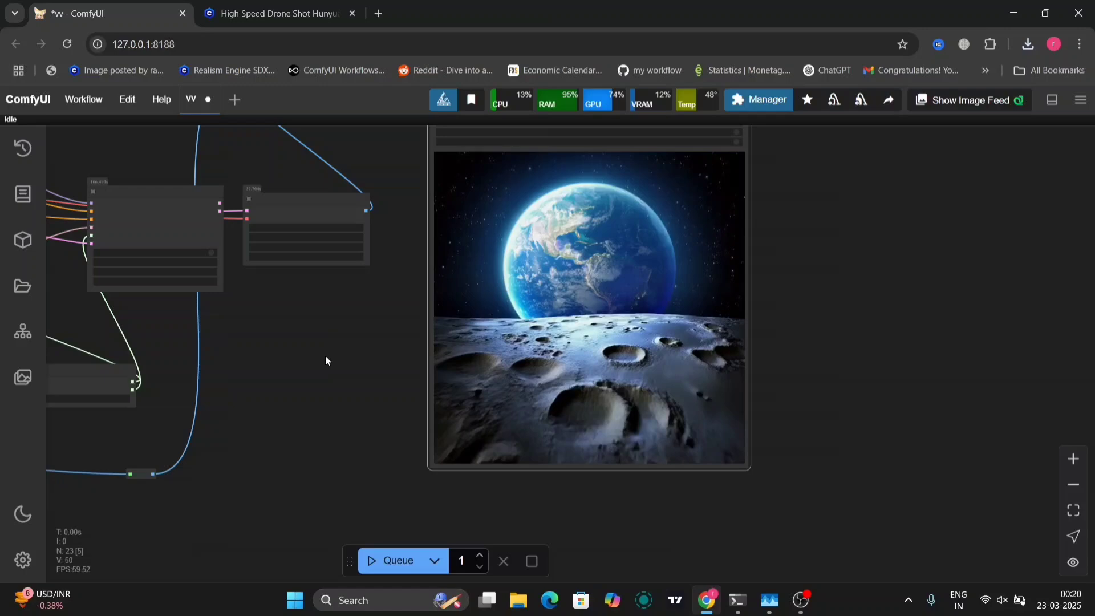
left_click_drag(325, 359, 806, 482)
left_click_drag(421, 239, 805, 344)
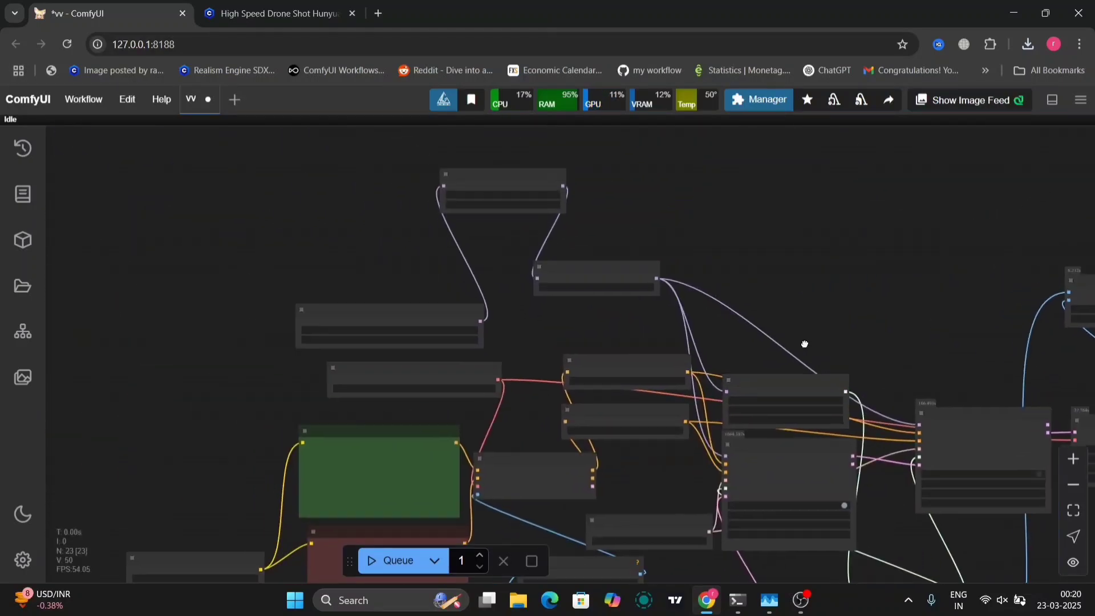
Survey the graph from the prompt and Load Image nodes over to the samplers and image preview
scroll(548, 351, "up", 4)
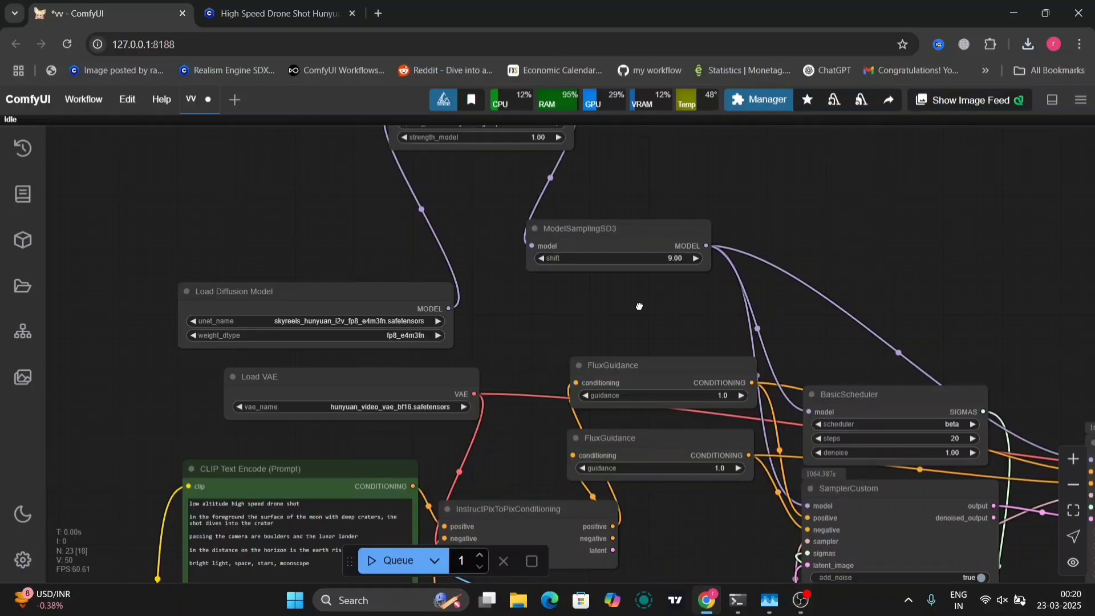
left_click_drag(673, 570, 748, 354)
left_click_drag(569, 390, 673, 170)
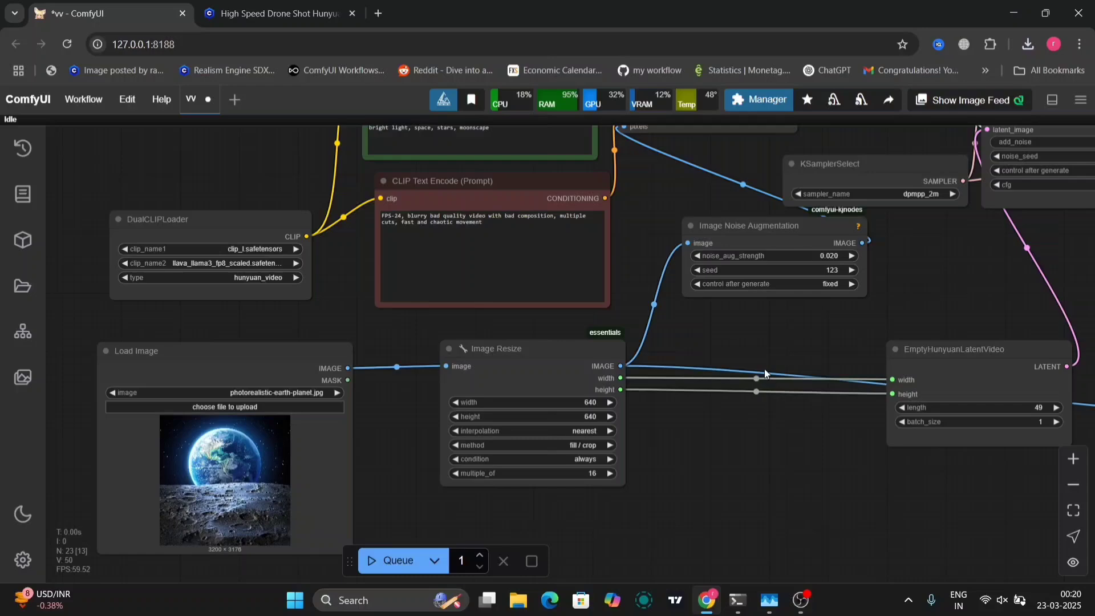
left_click_drag(765, 368, 425, 394)
left_click_drag(867, 427, 438, 548)
scroll(775, 476, "down", 3)
left_click_drag(778, 474, 460, 532)
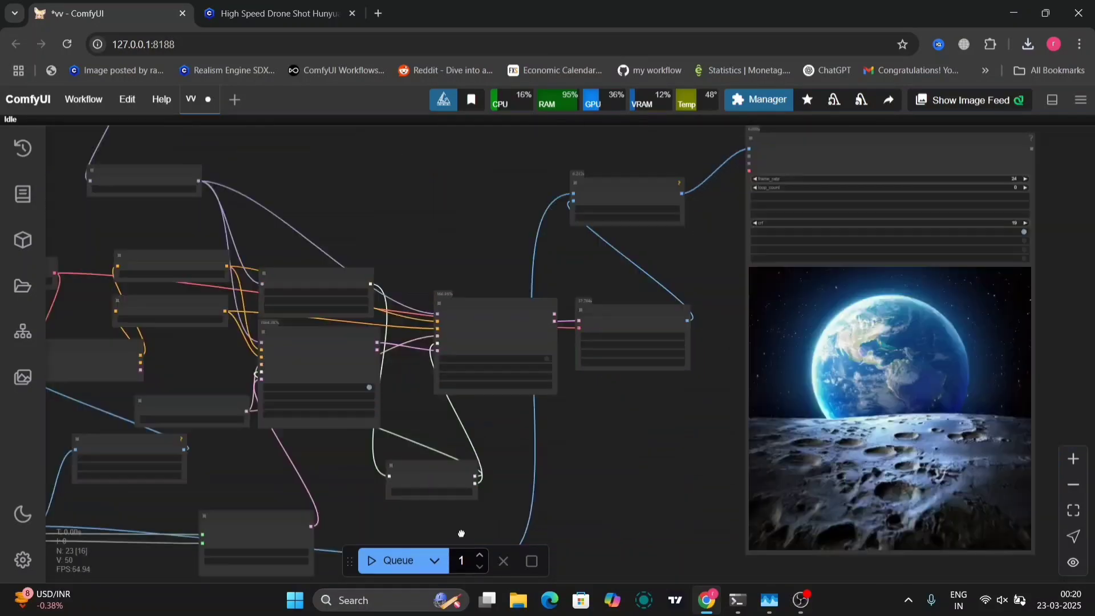
scroll(348, 520, "up", 2)
left_click_drag(347, 521, 345, 481)
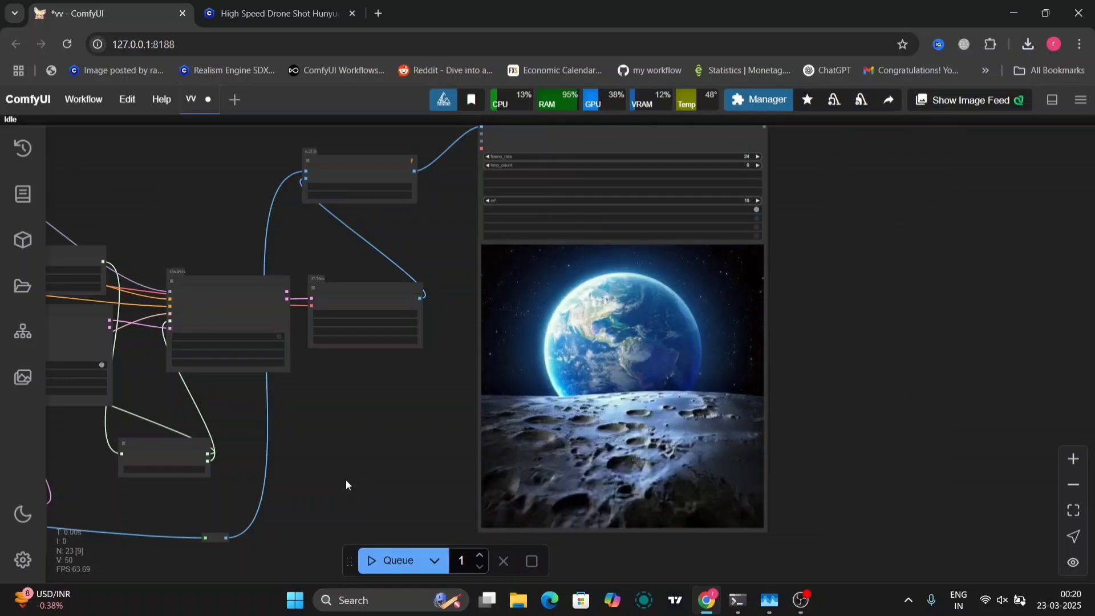
left_click_drag(306, 410, 631, 467)
scroll(486, 312, "up", 5)
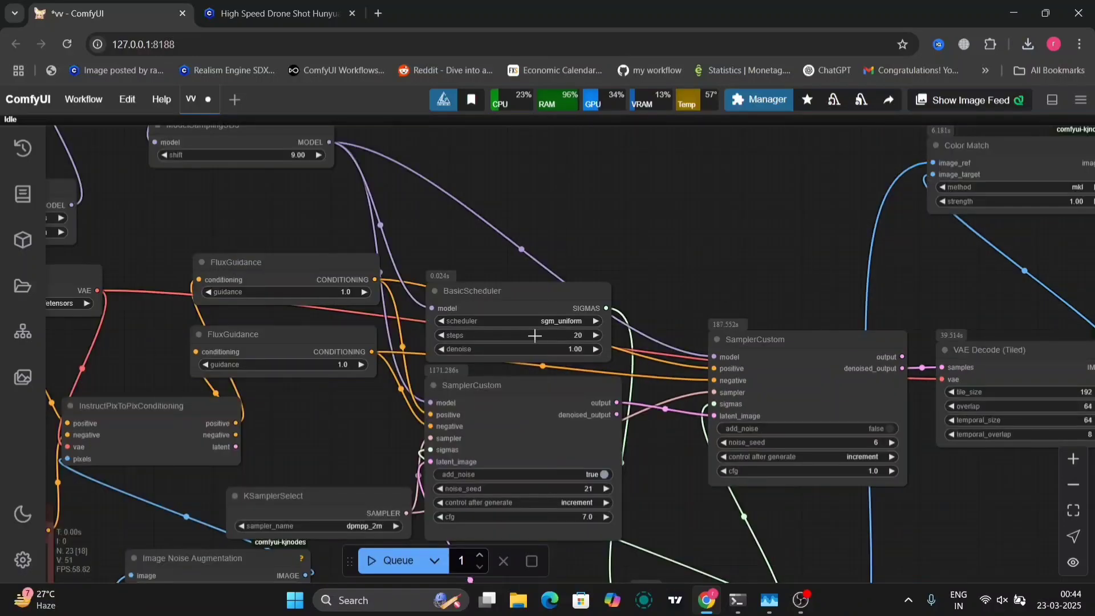
Save the second run's workflow image as SkyReelHyVidComfyNative_00006.png and download its video
left_click_drag(688, 263, 147, 60)
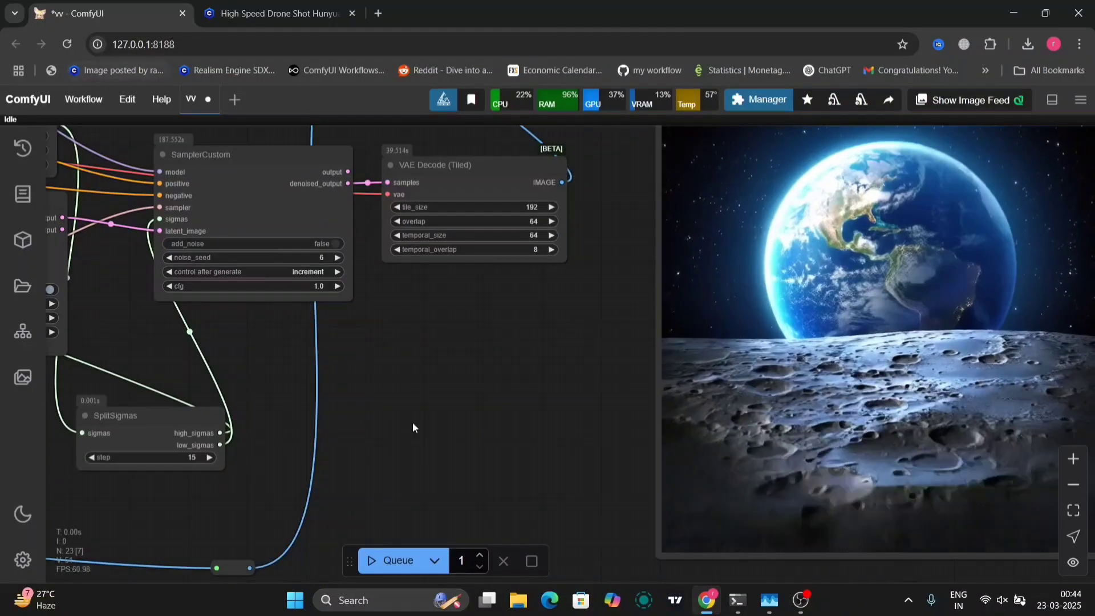
left_click_drag(470, 445, 190, 479)
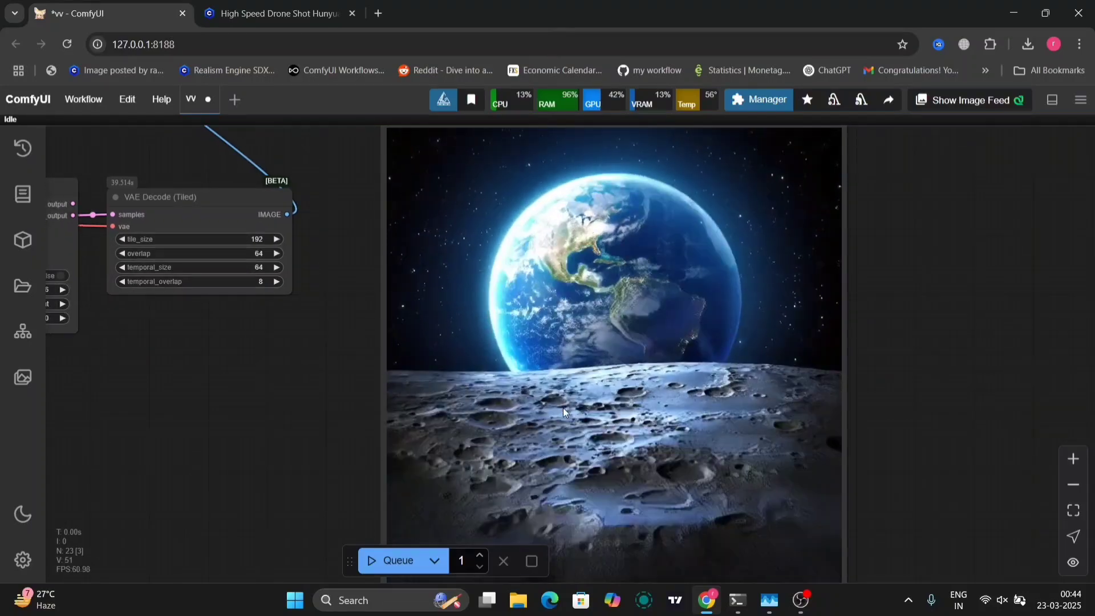
right_click(563, 409)
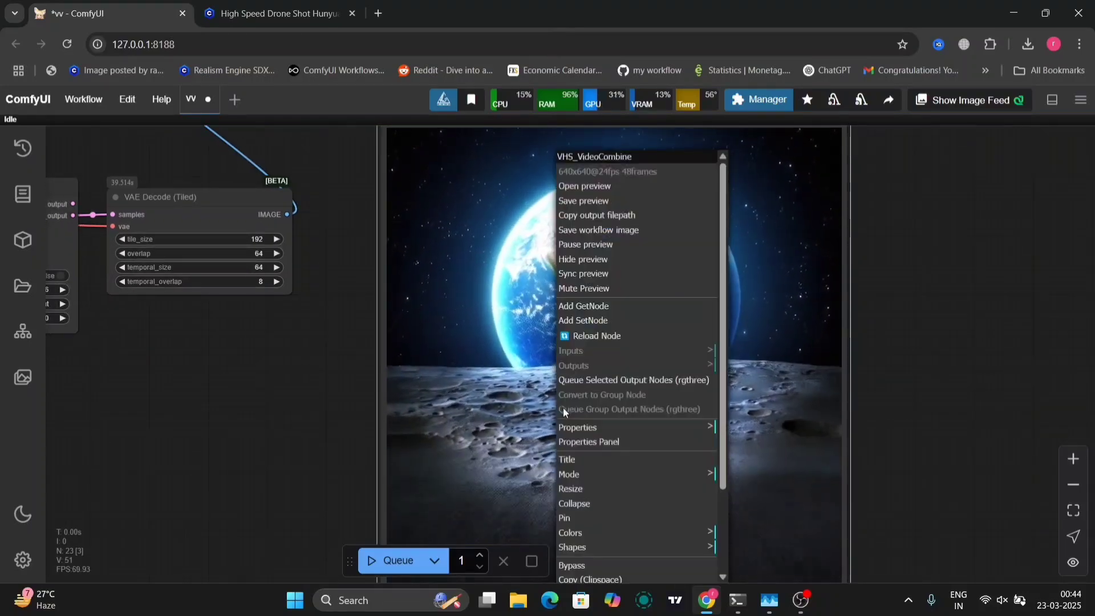
left_click(597, 234)
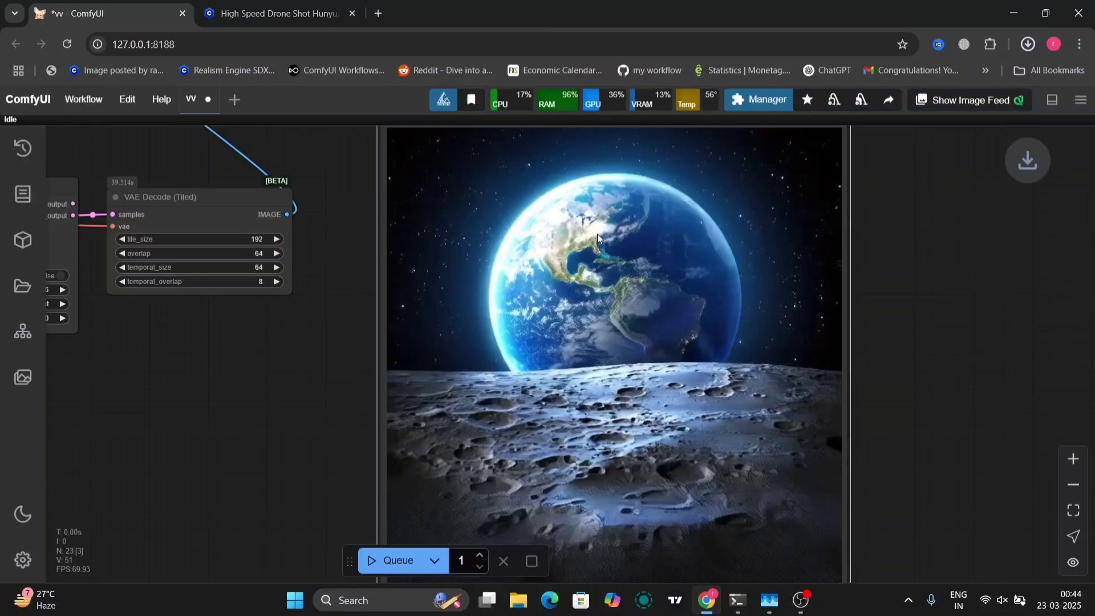
right_click(598, 234)
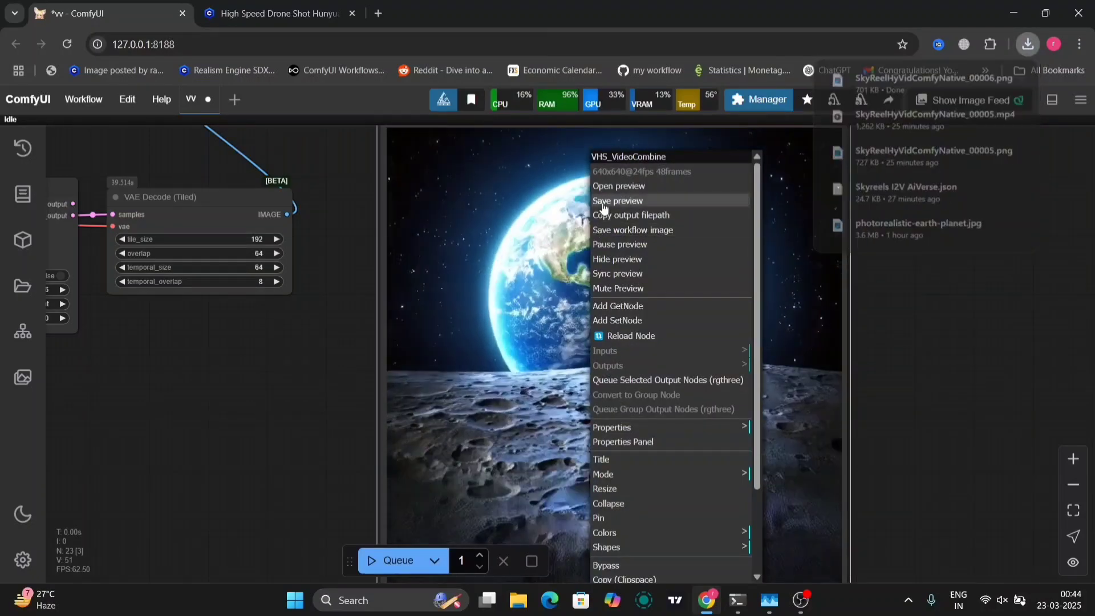
left_click(603, 205)
Enlarge the VHS_VideoCombine video preview node
left_click_drag(929, 399, 928, 353)
scroll(929, 372, "down", 6)
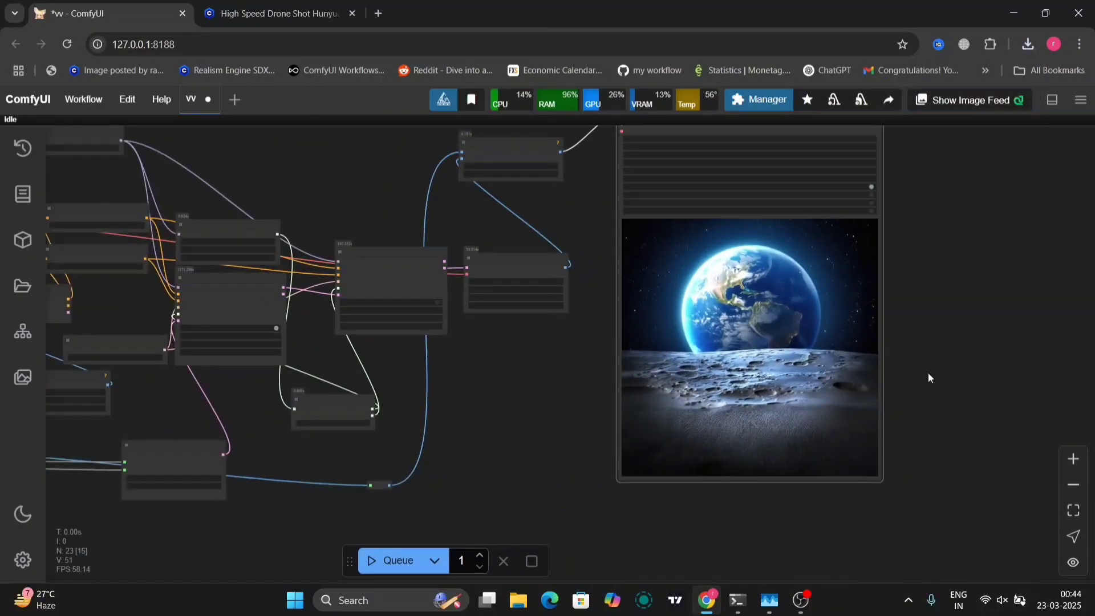
scroll(929, 378, "up", 2)
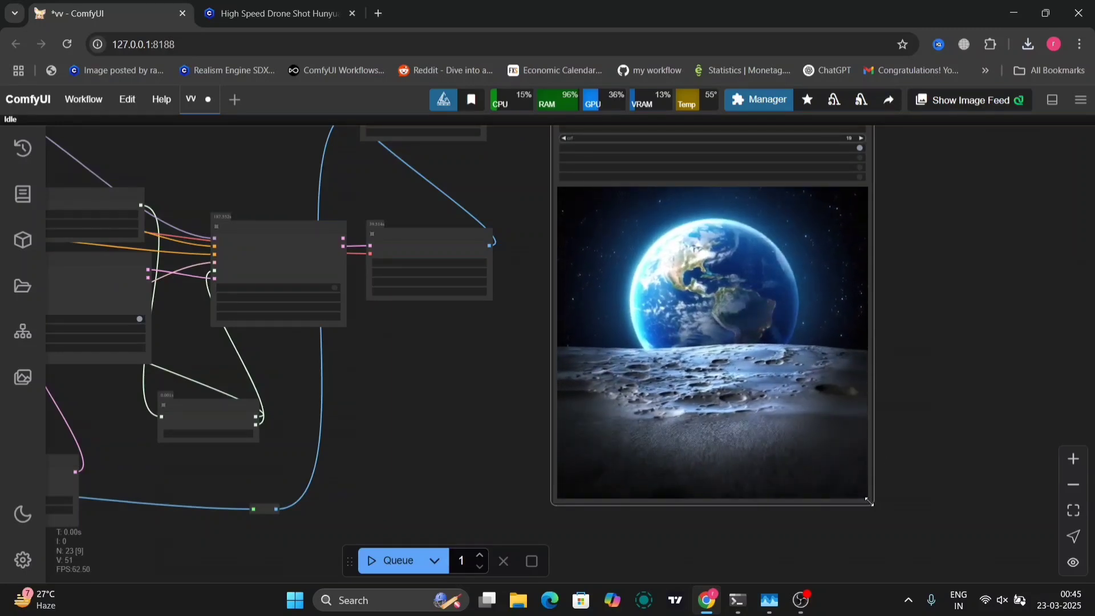
left_click_drag(870, 502, 942, 549)
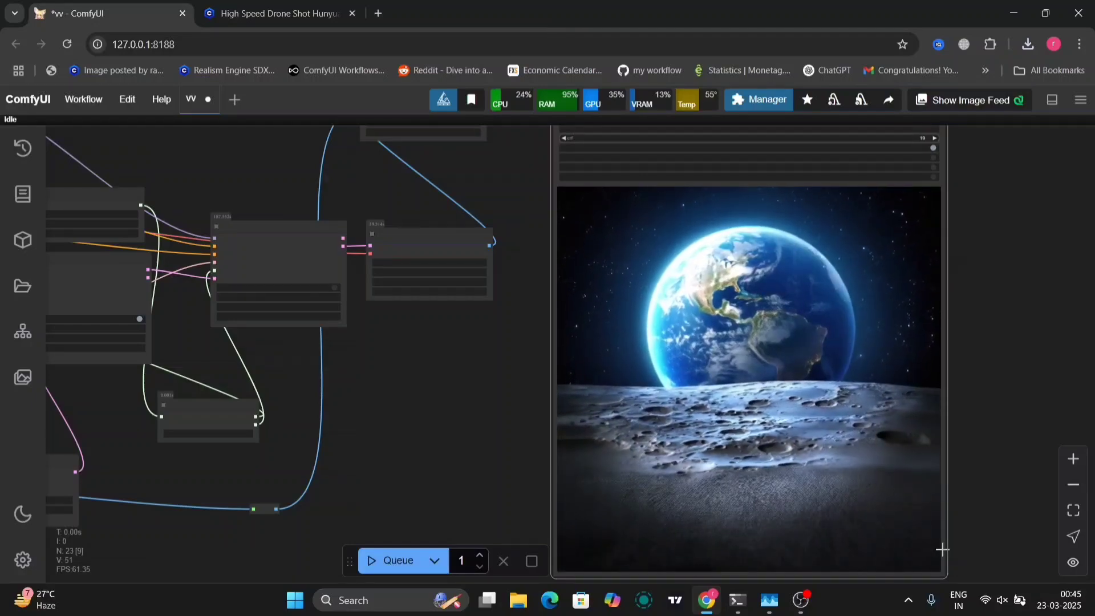
Compare the logged run times, 1276.27 vs 1405.82 seconds, in Command Prompt, then minimise it
key("alt+Tab")
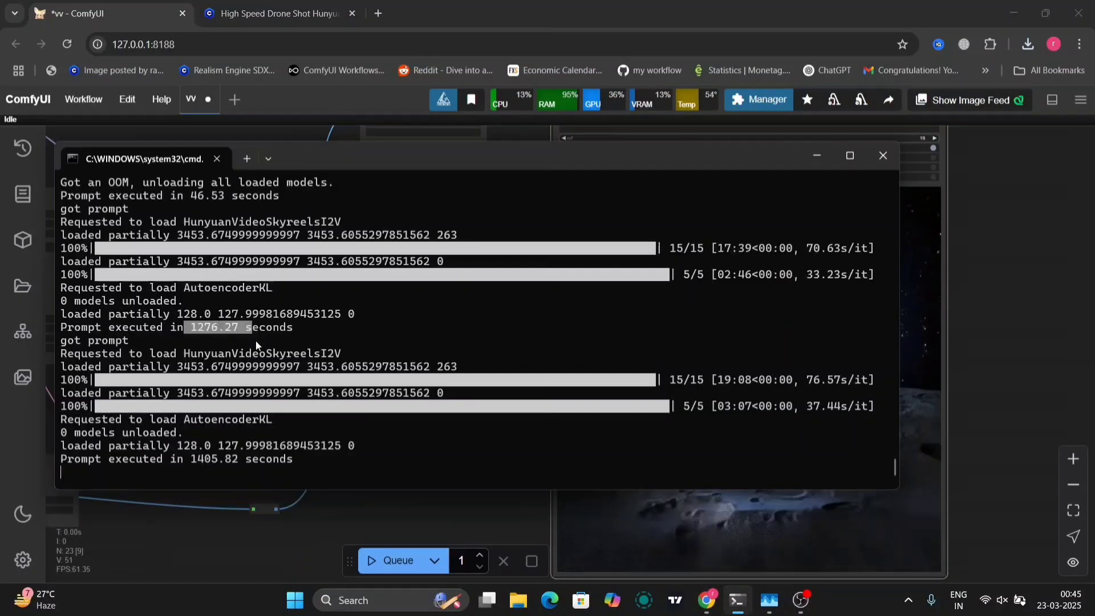
left_click_drag(194, 468, 245, 461)
left_click_drag(169, 450, 170, 450)
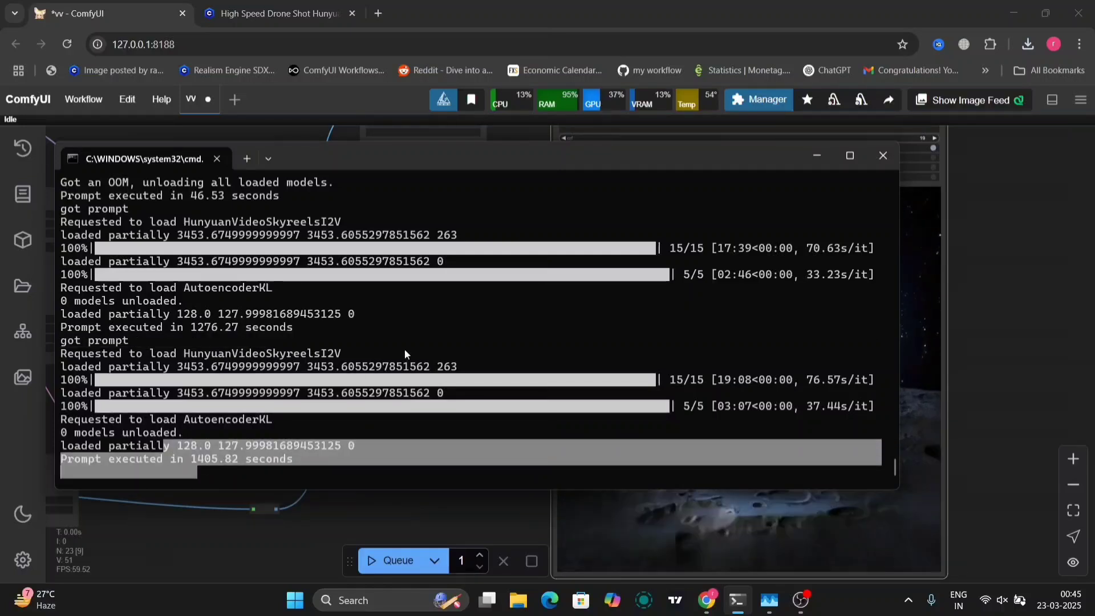
left_click(405, 348)
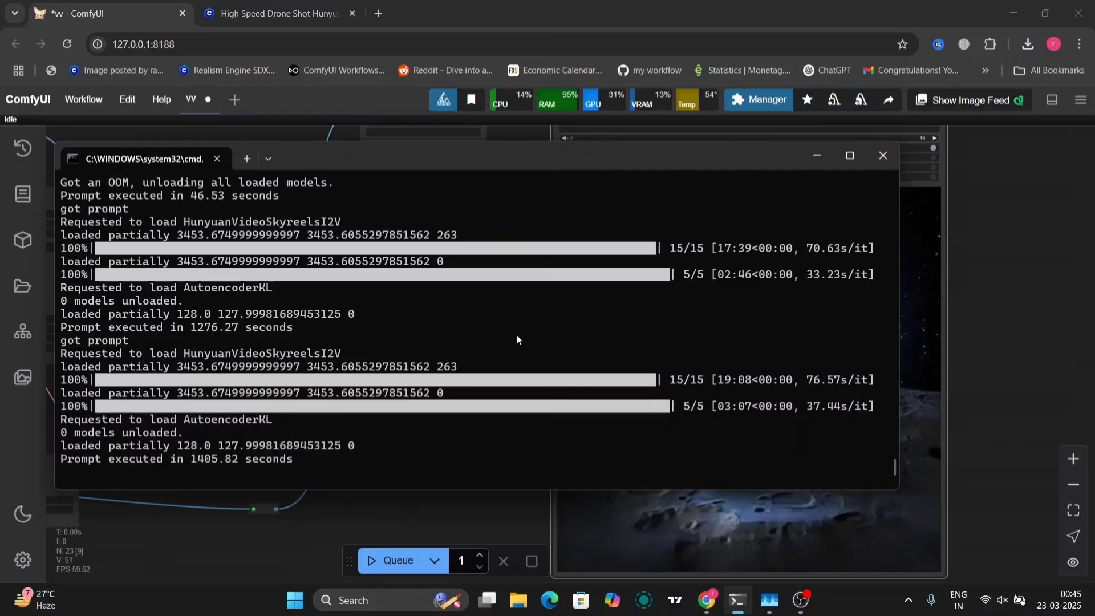
left_click(817, 158)
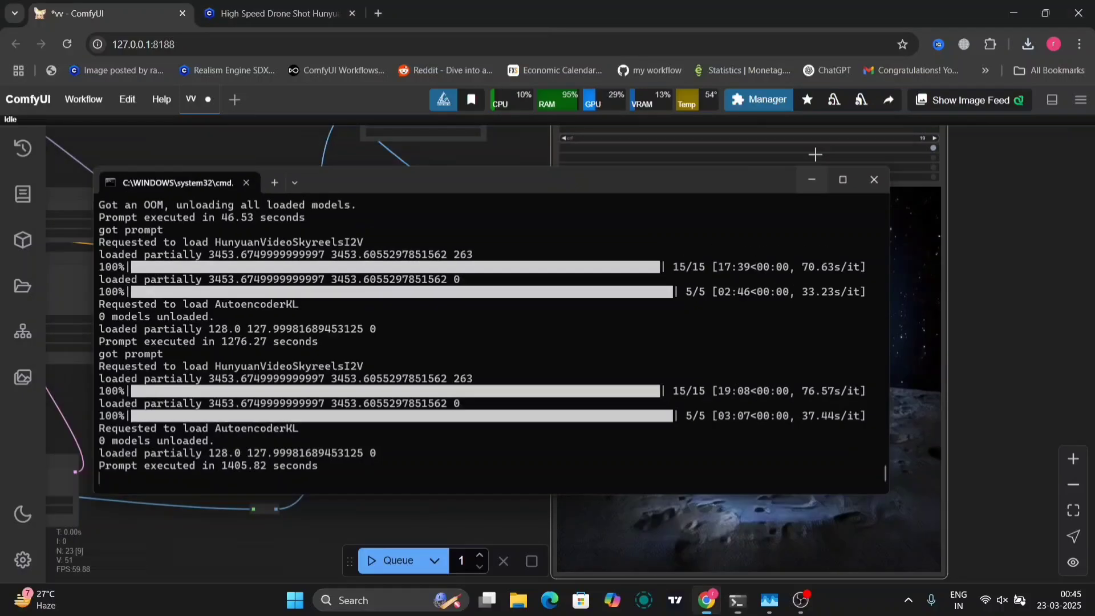
Pan until the sgm_uniform Earth-over-Moon video preview is fully visible
left_click_drag(440, 457, 410, 405)
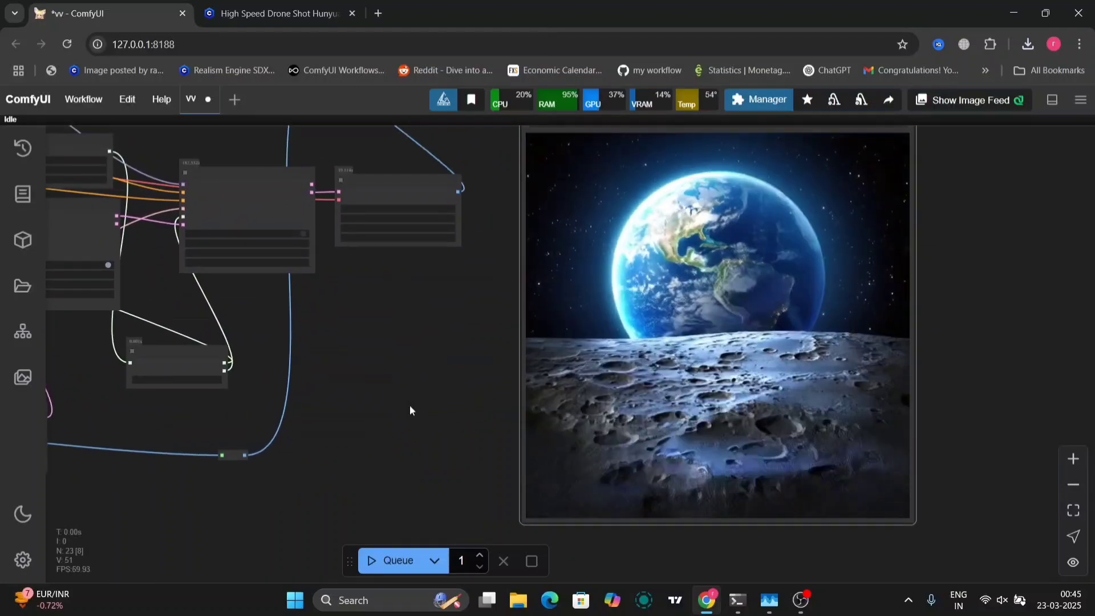